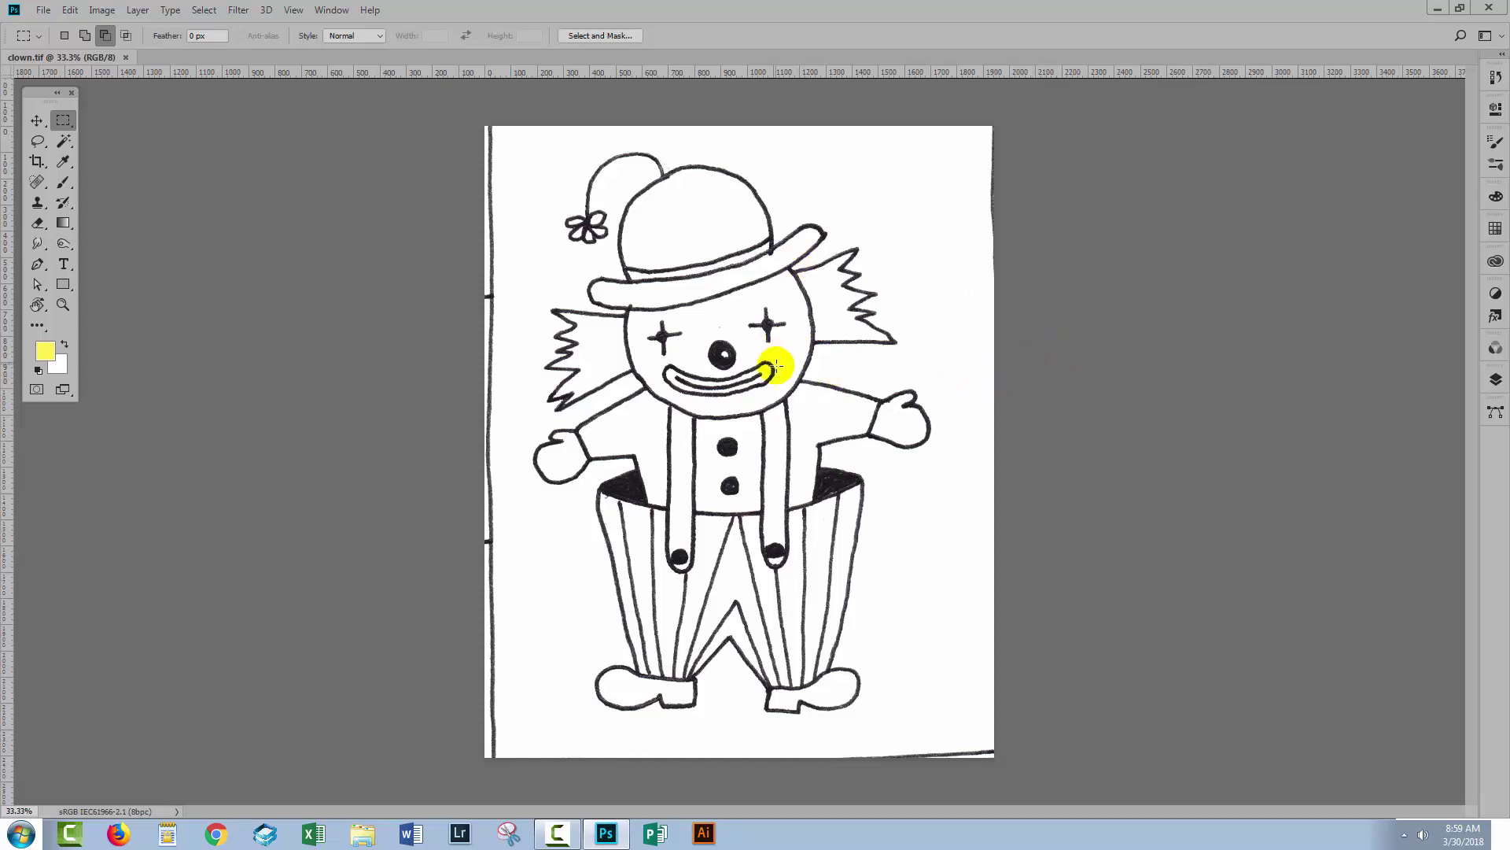
- Open the Layers panel and enlarge it to show the clown scan's locked Background layer
left_click(1496, 380)
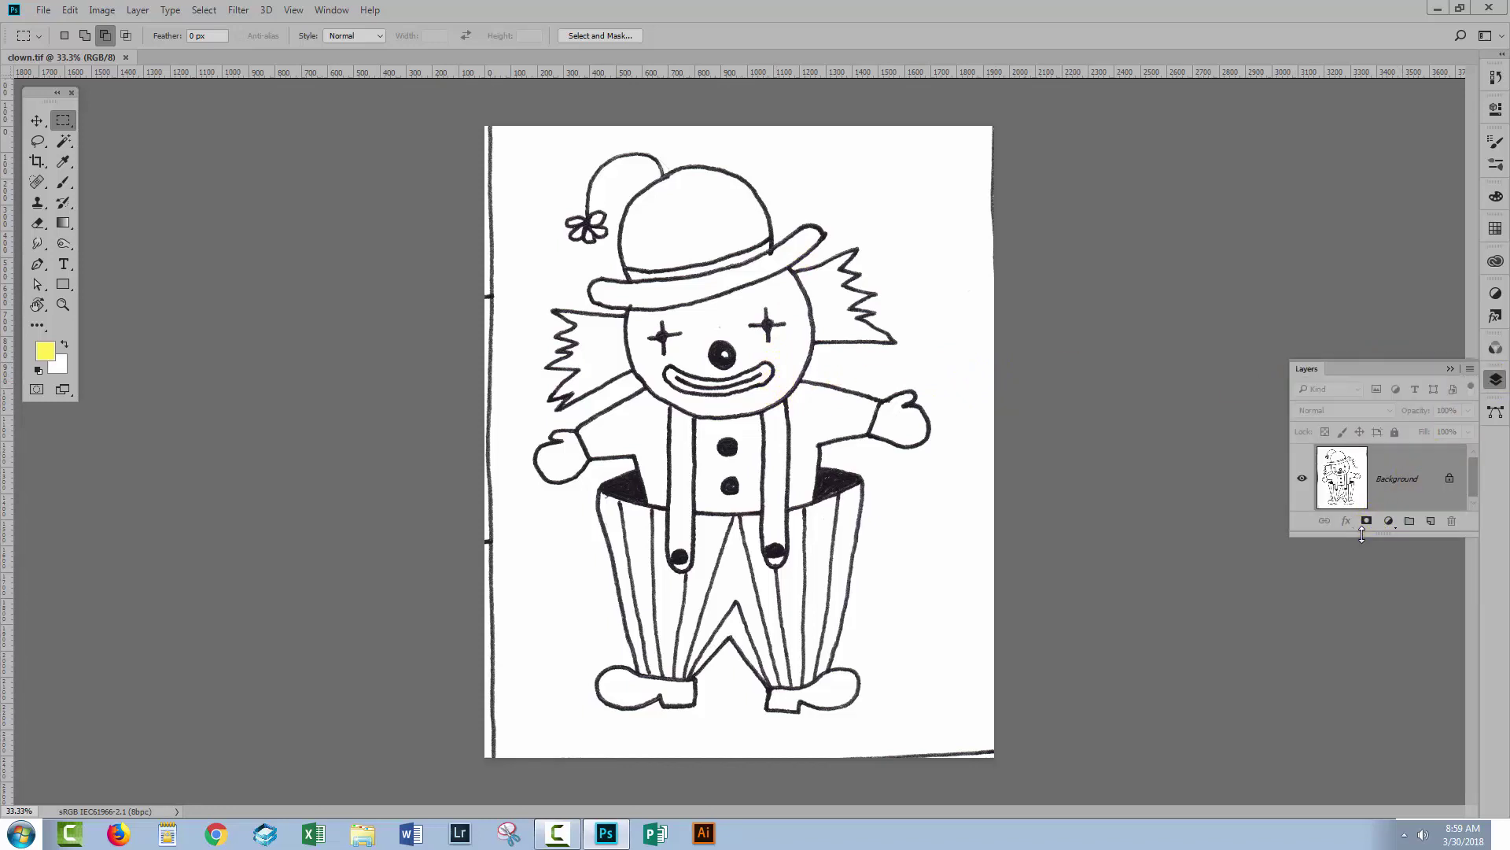
left_click_drag(1366, 535, 1366, 686)
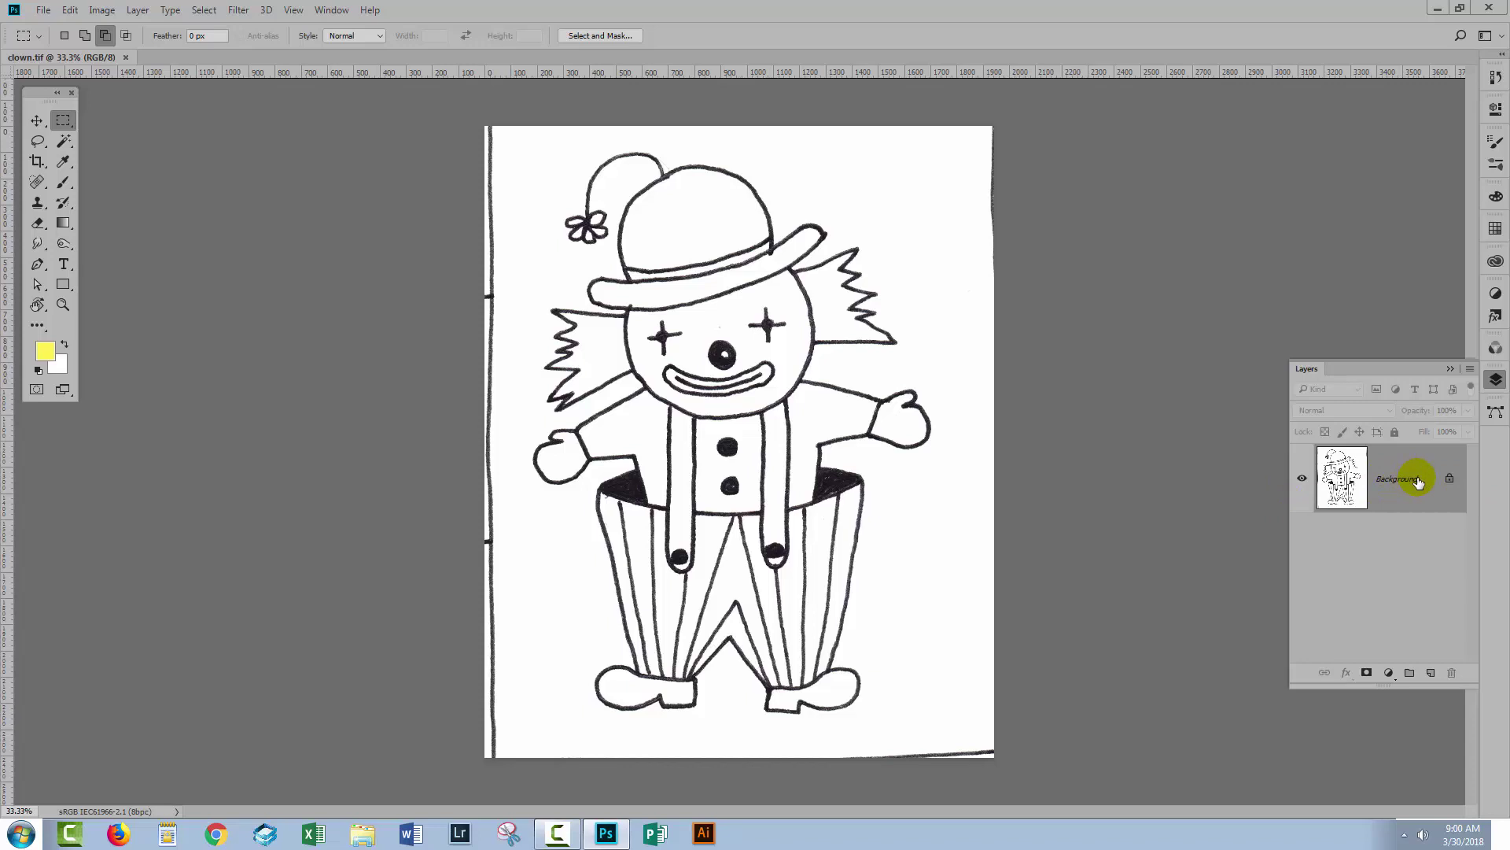
- Unlock the Background into Layer 0 and set the Magic Wand to non-contiguous selection
left_click(1451, 482)
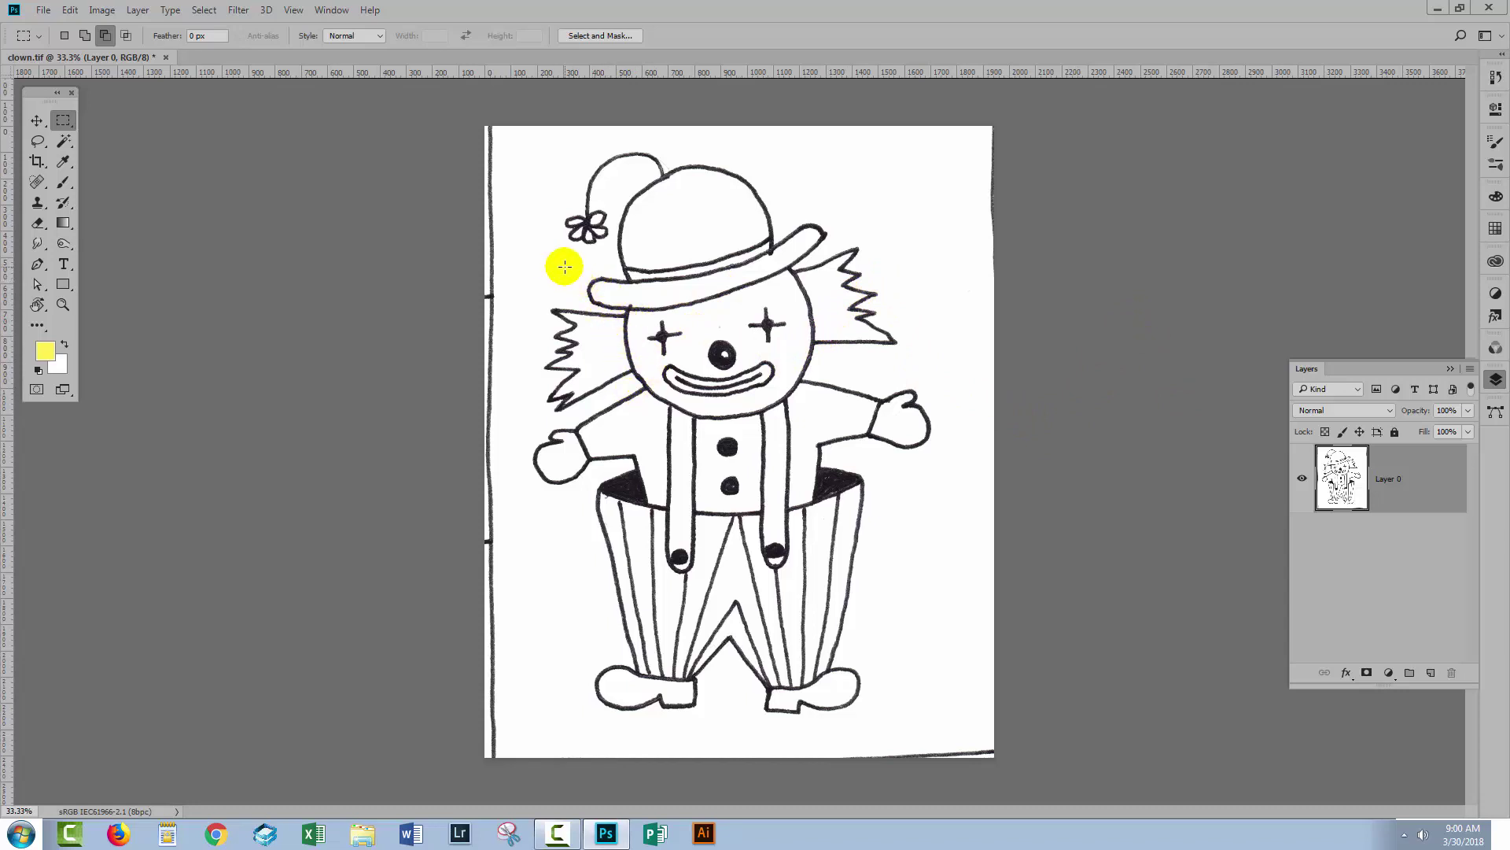
left_click(63, 141)
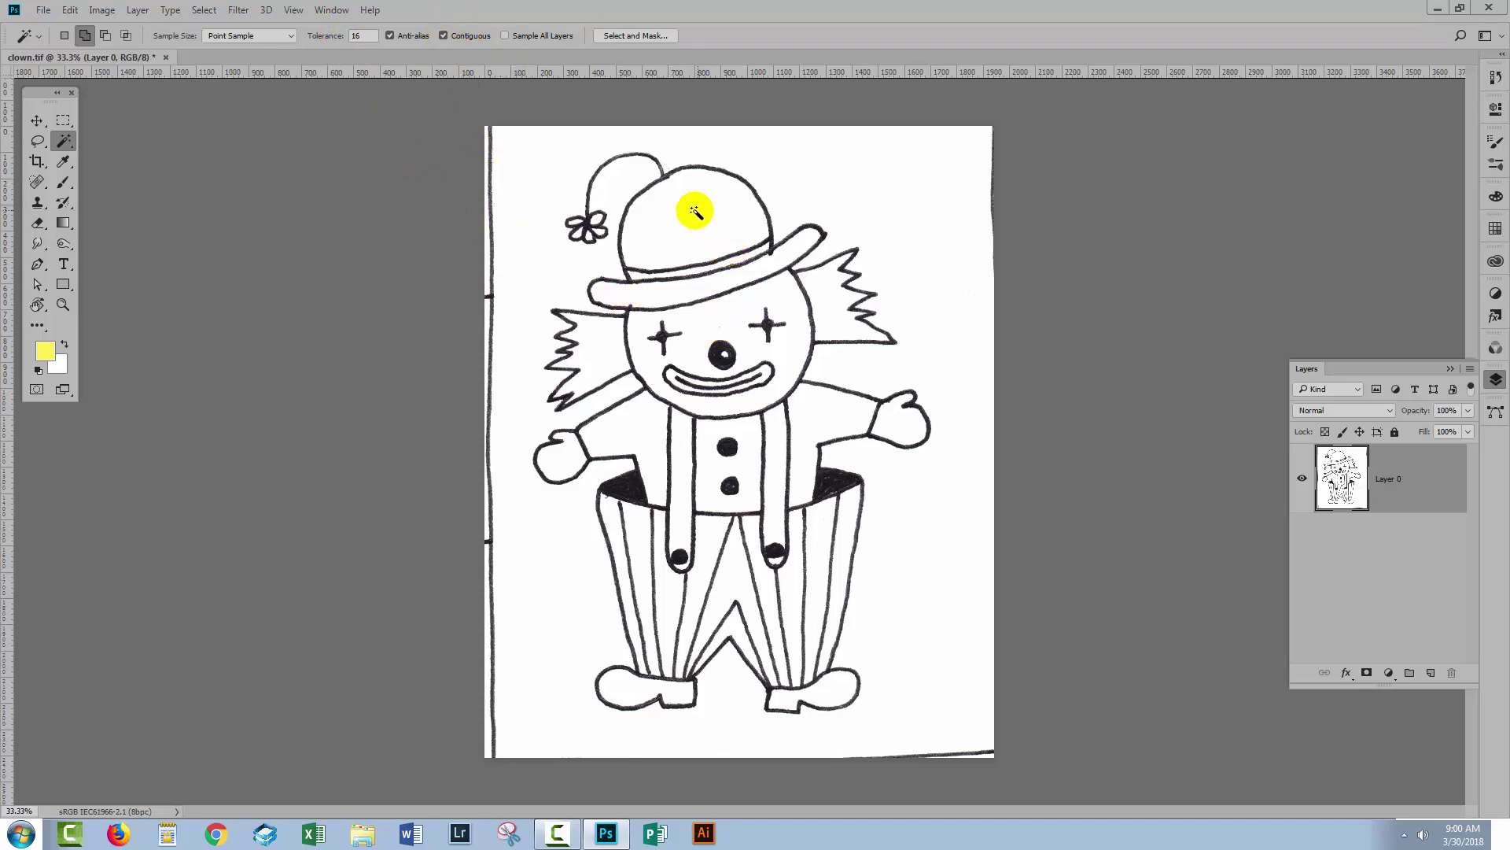
left_click(726, 210)
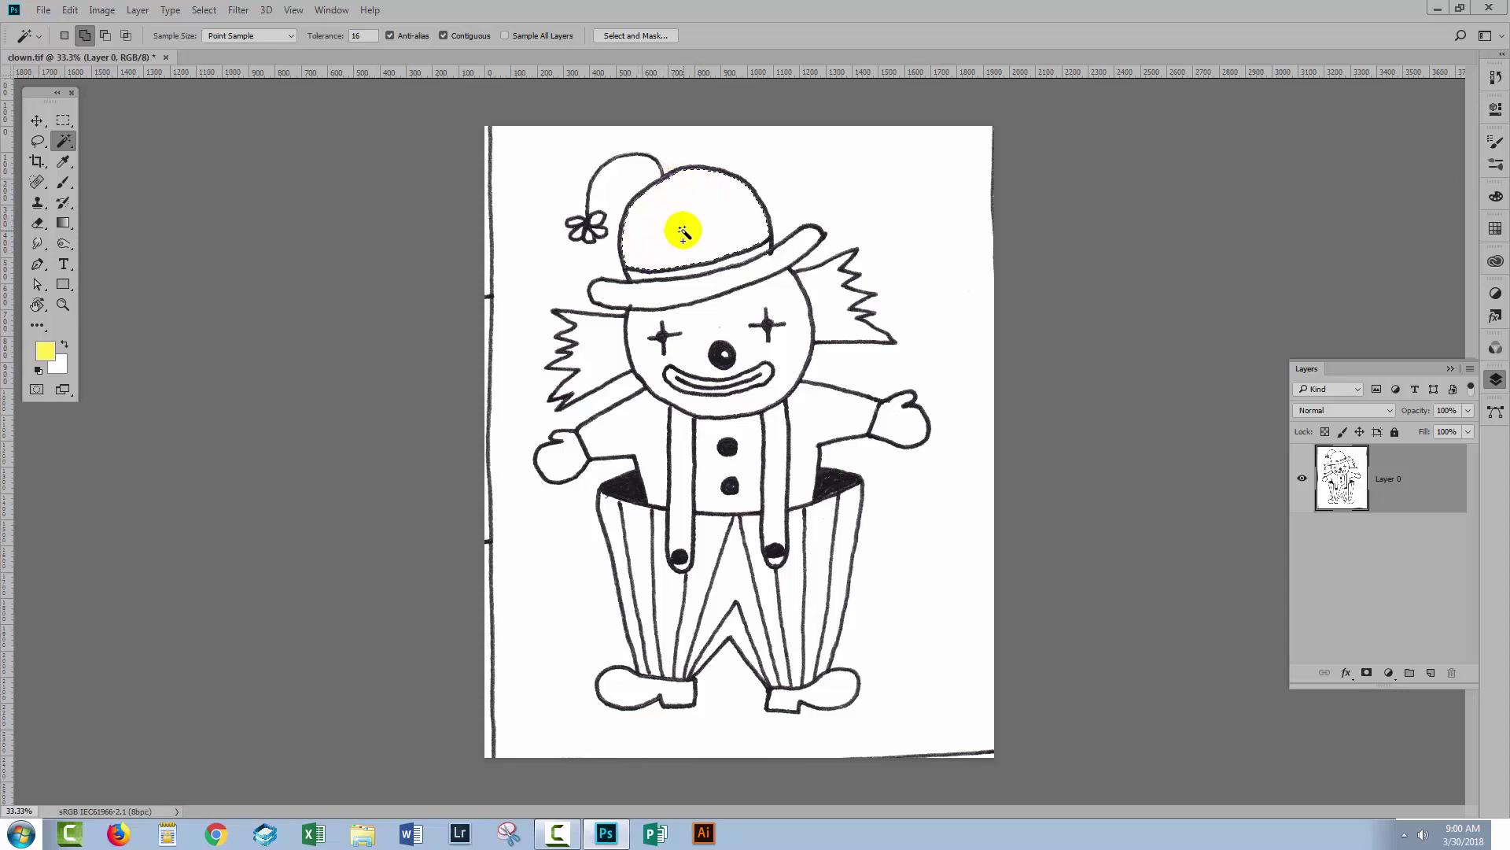
left_click(443, 36)
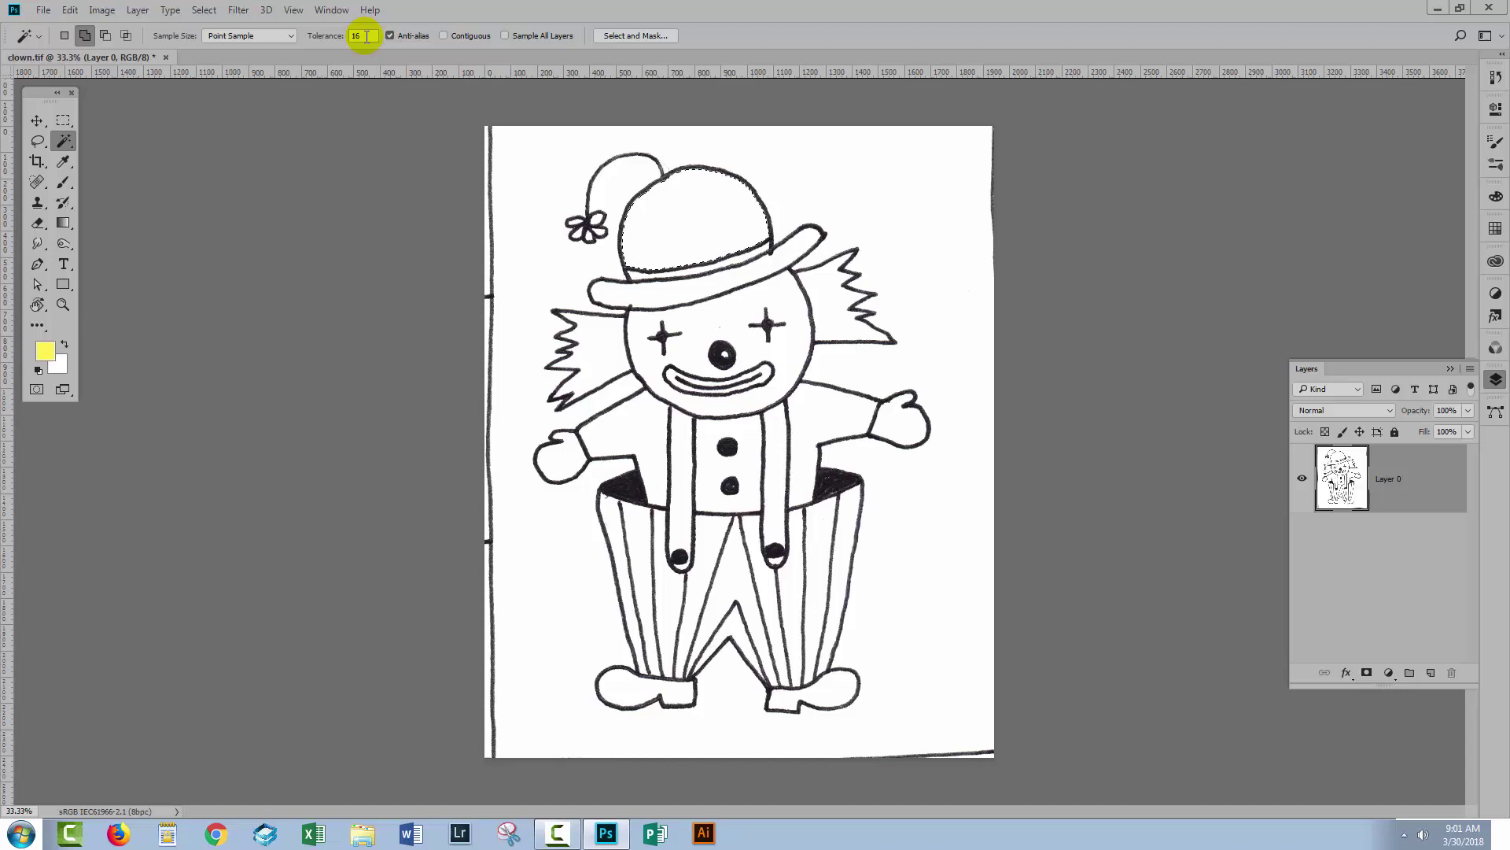
type("25")
type("5")
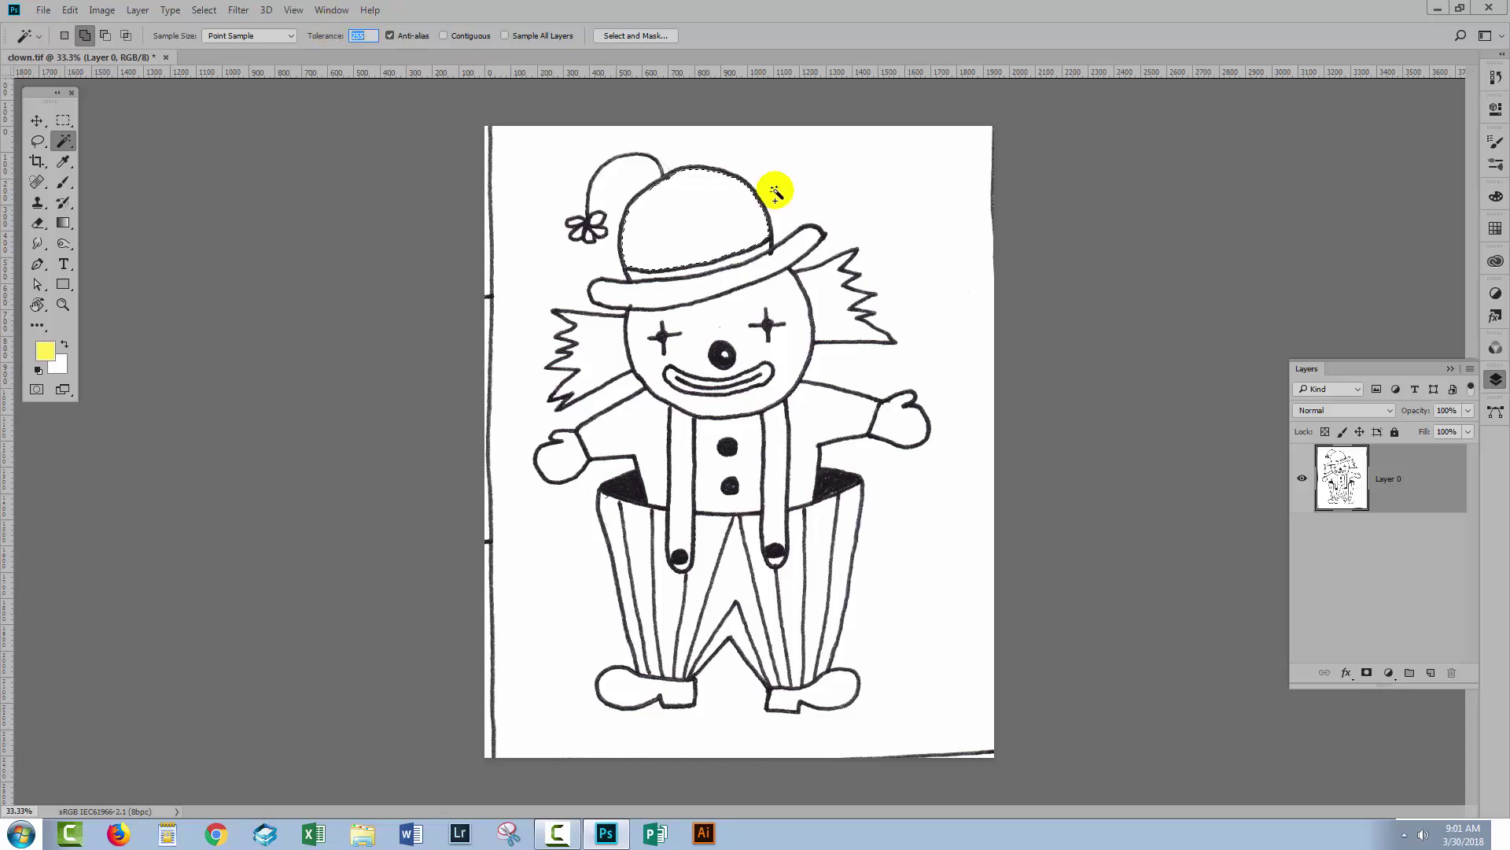
- Test Magic Wand tolerances of 255 and 1 on the canvas, then set tolerance to 15
left_click(907, 365)
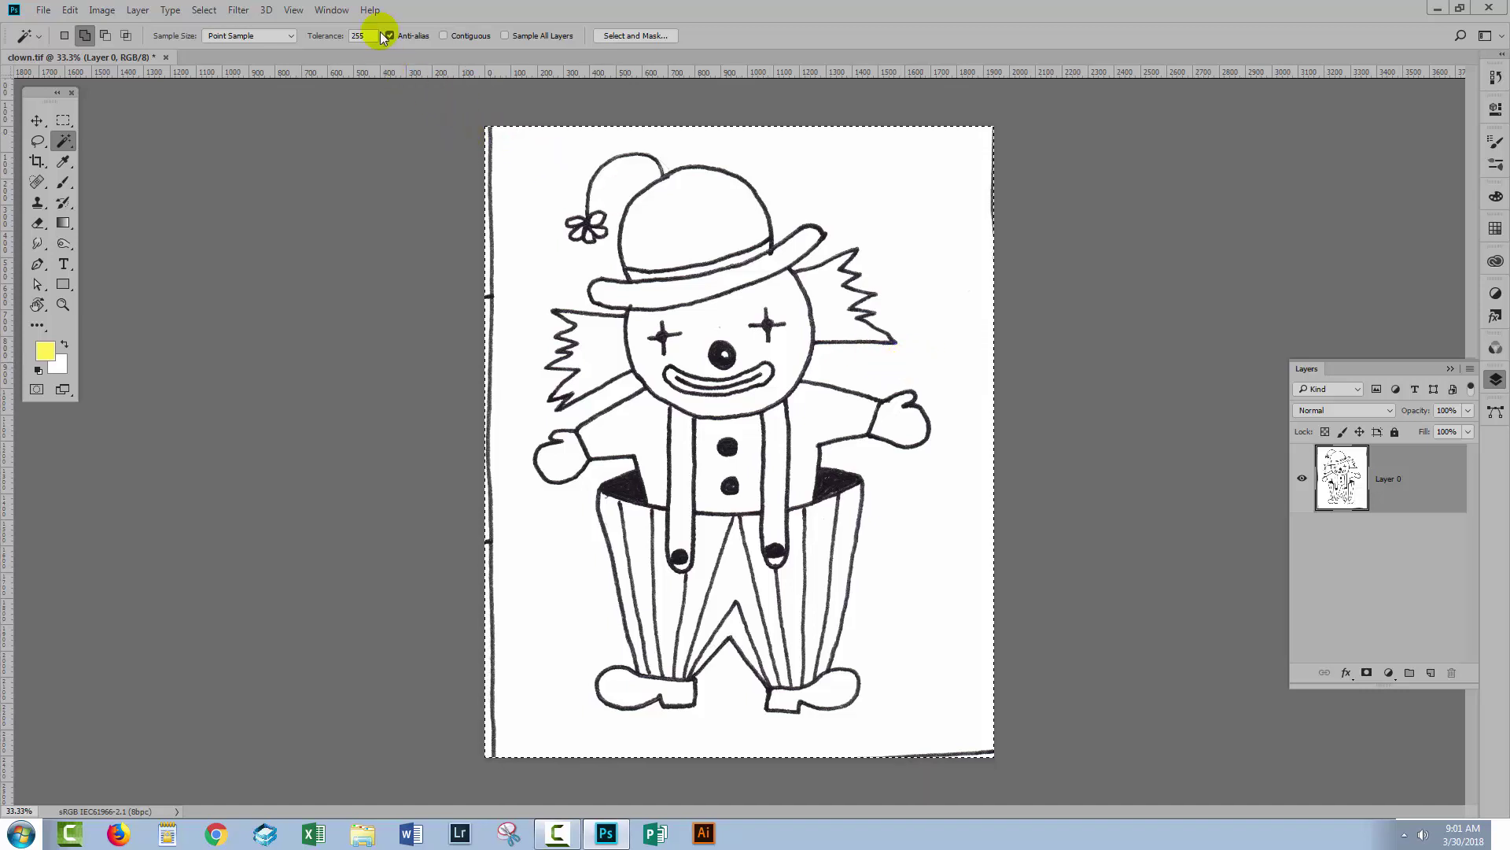
left_click(361, 35)
type("1")
key("ctrl+d")
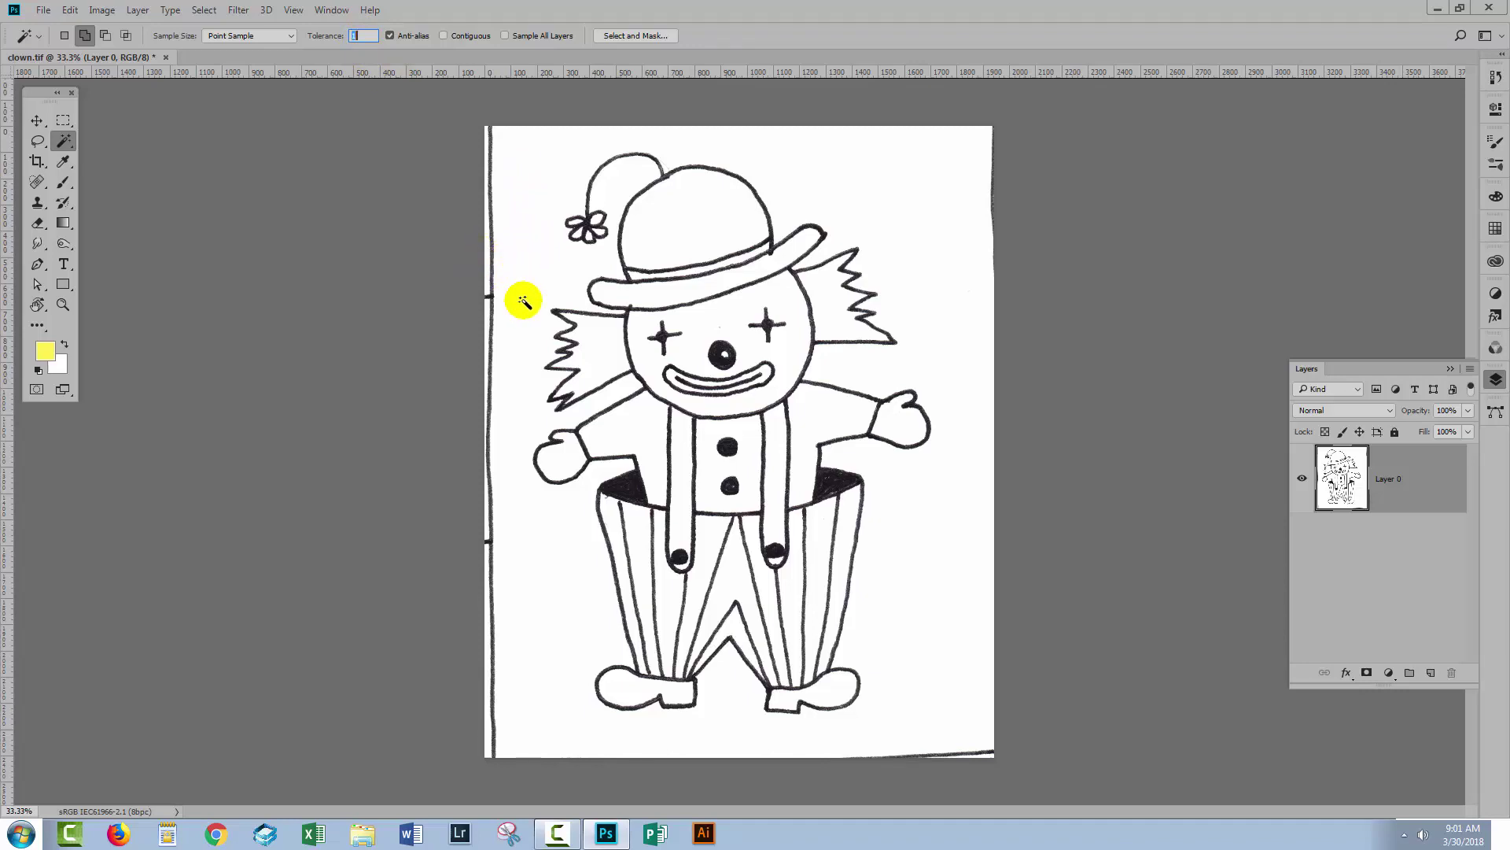
left_click(527, 304)
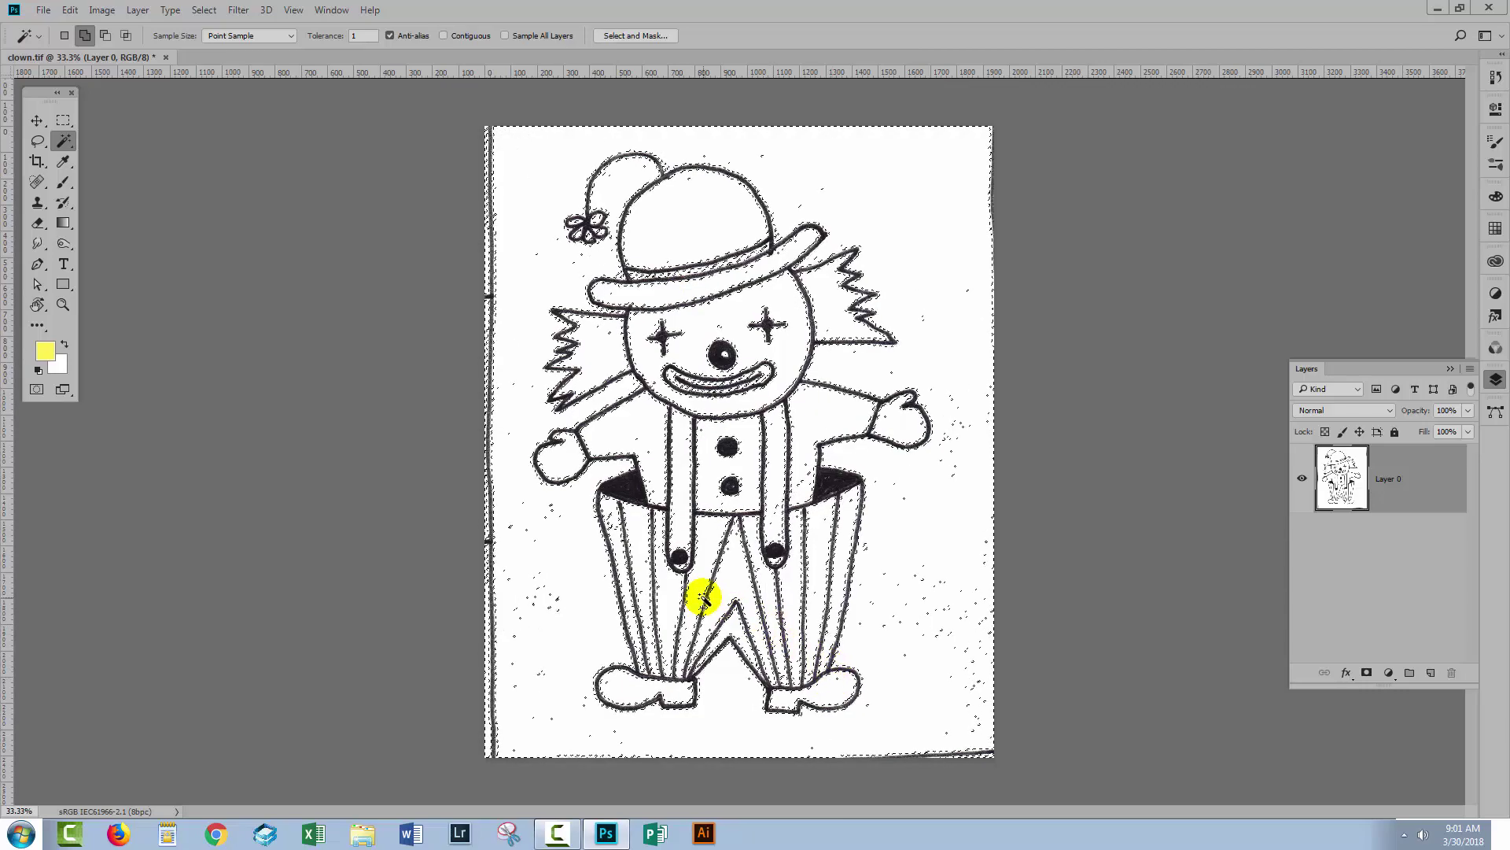
left_click(364, 36)
left_click(317, 36)
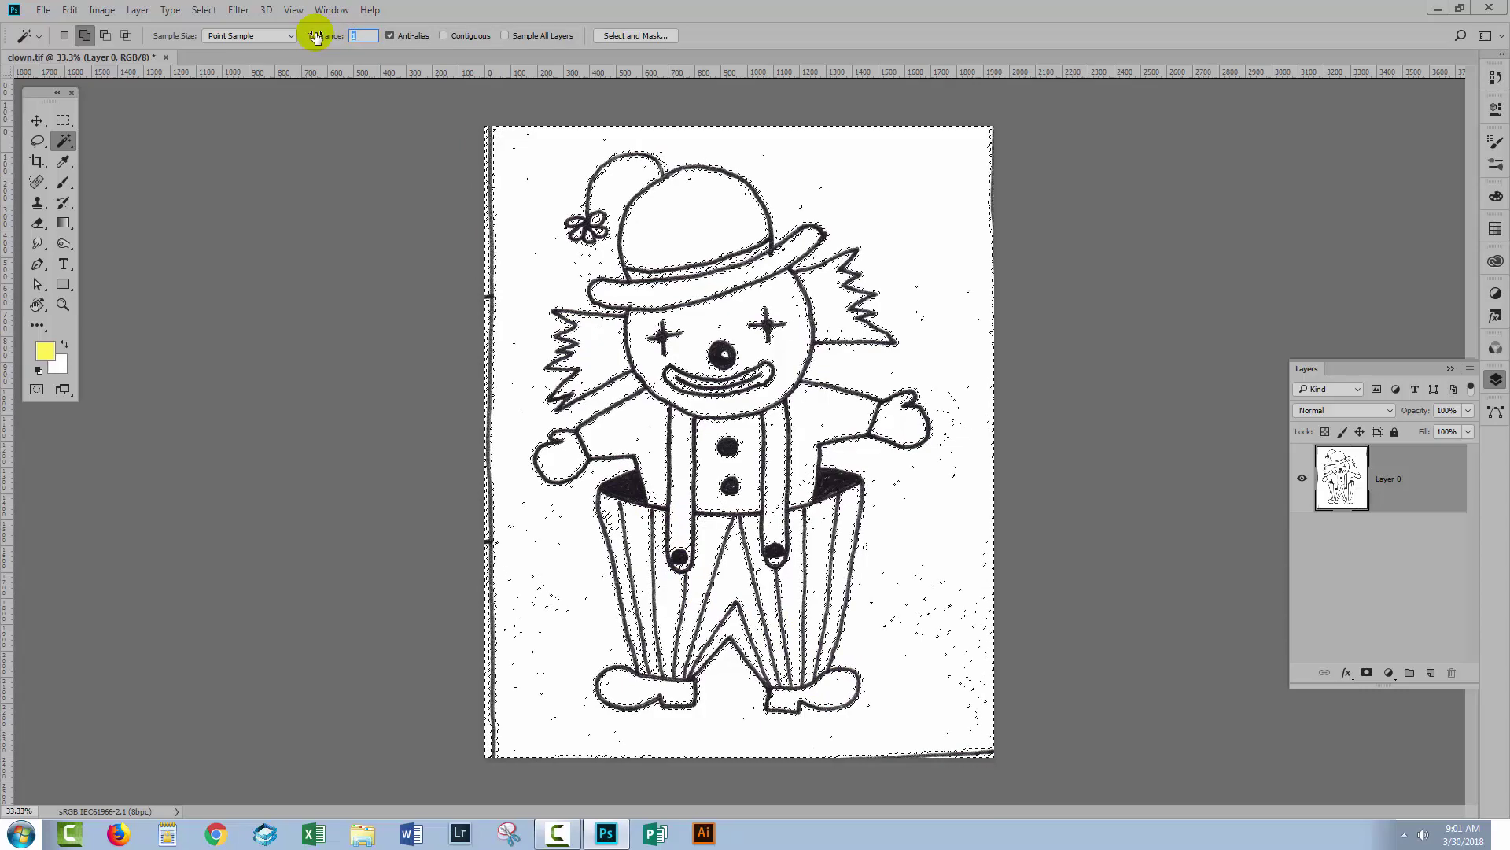
type("1")
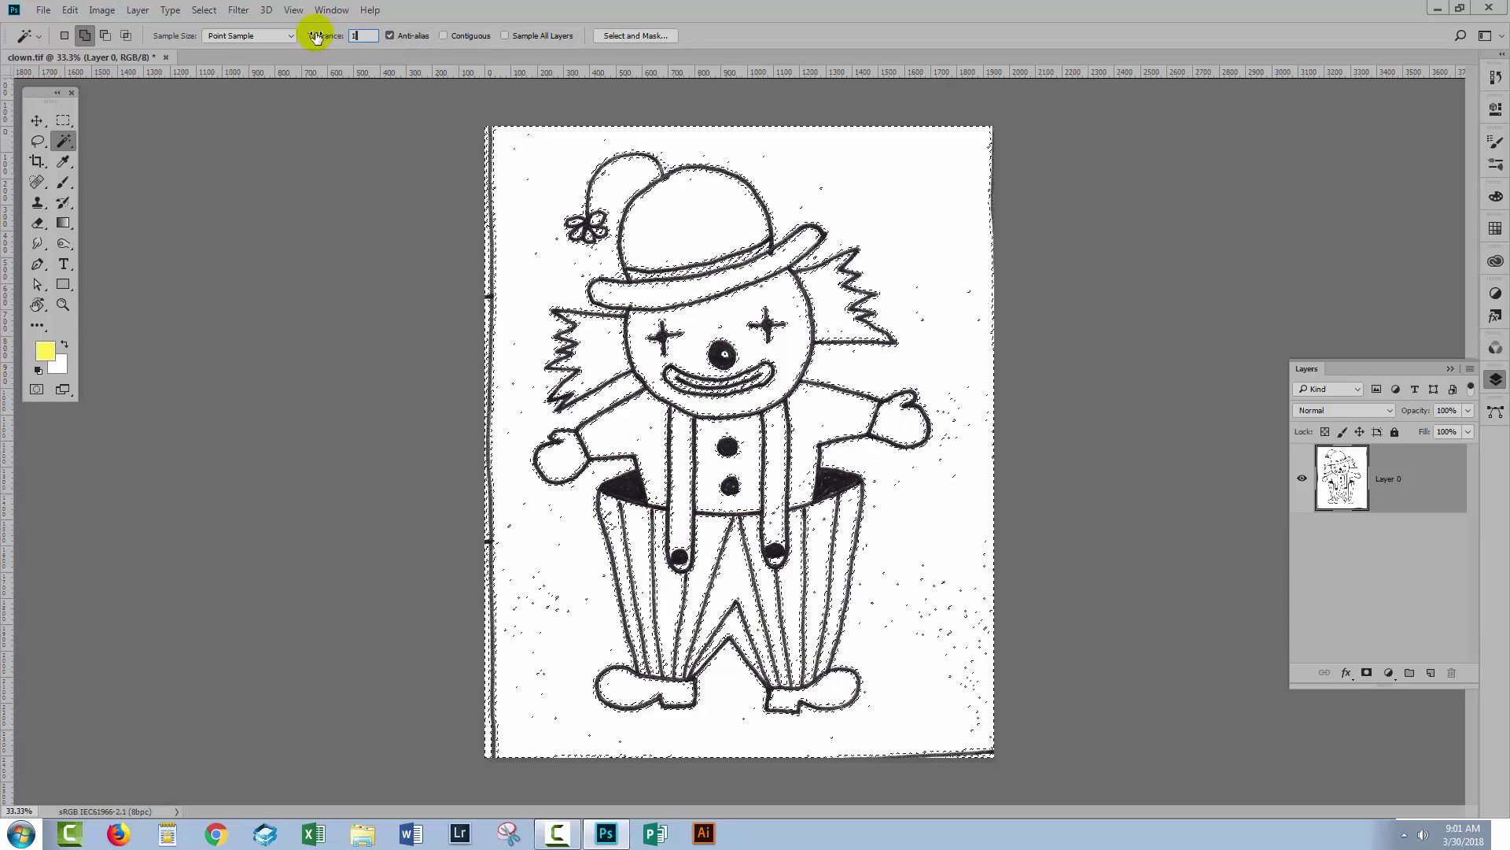
key("Return")
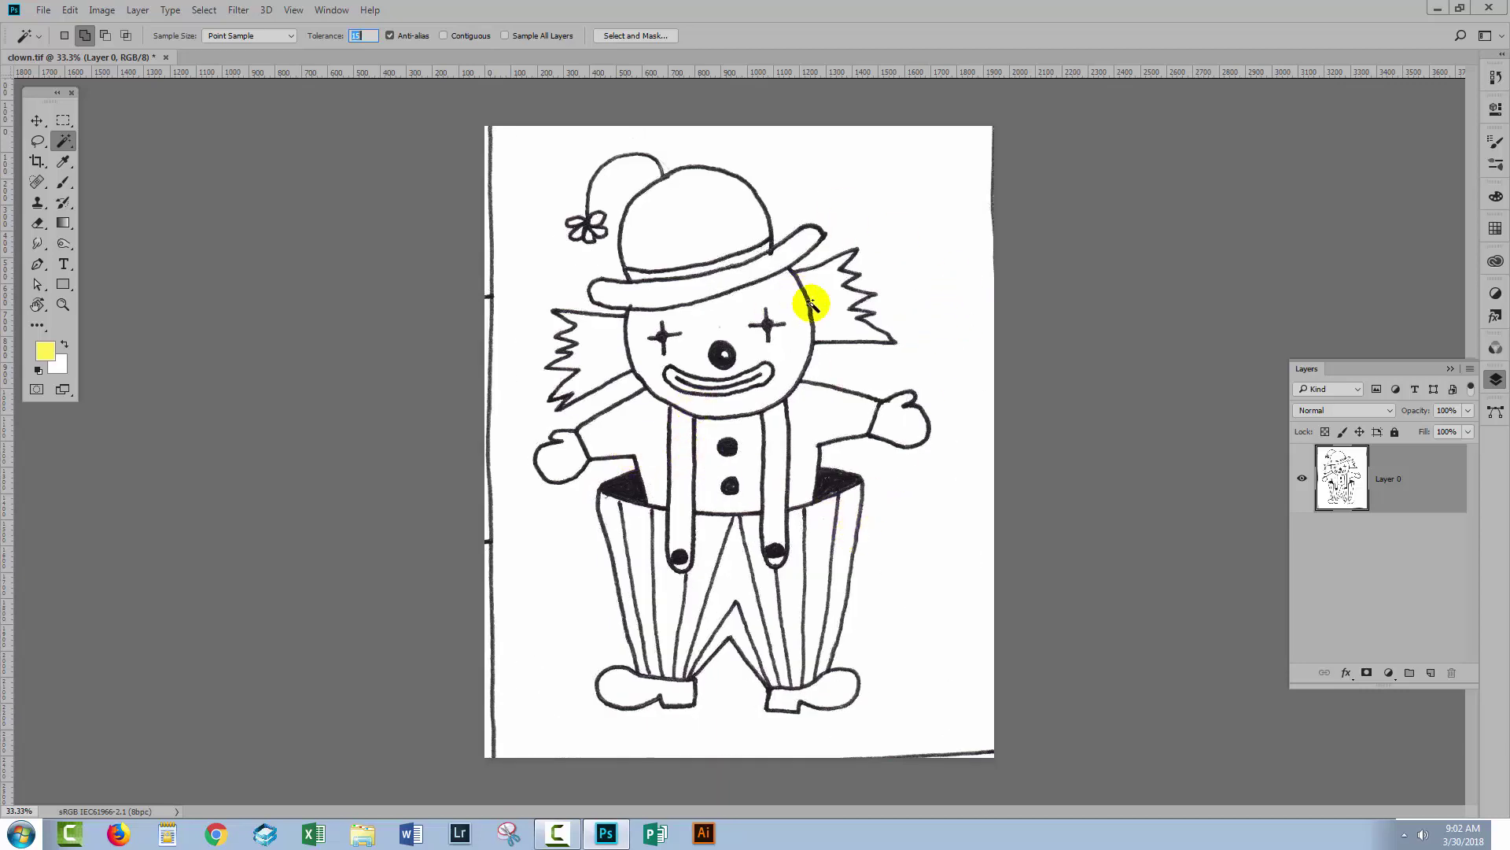
- Select the white paper at tolerance 15, delete it to transparency, and deselect
left_click(893, 240)
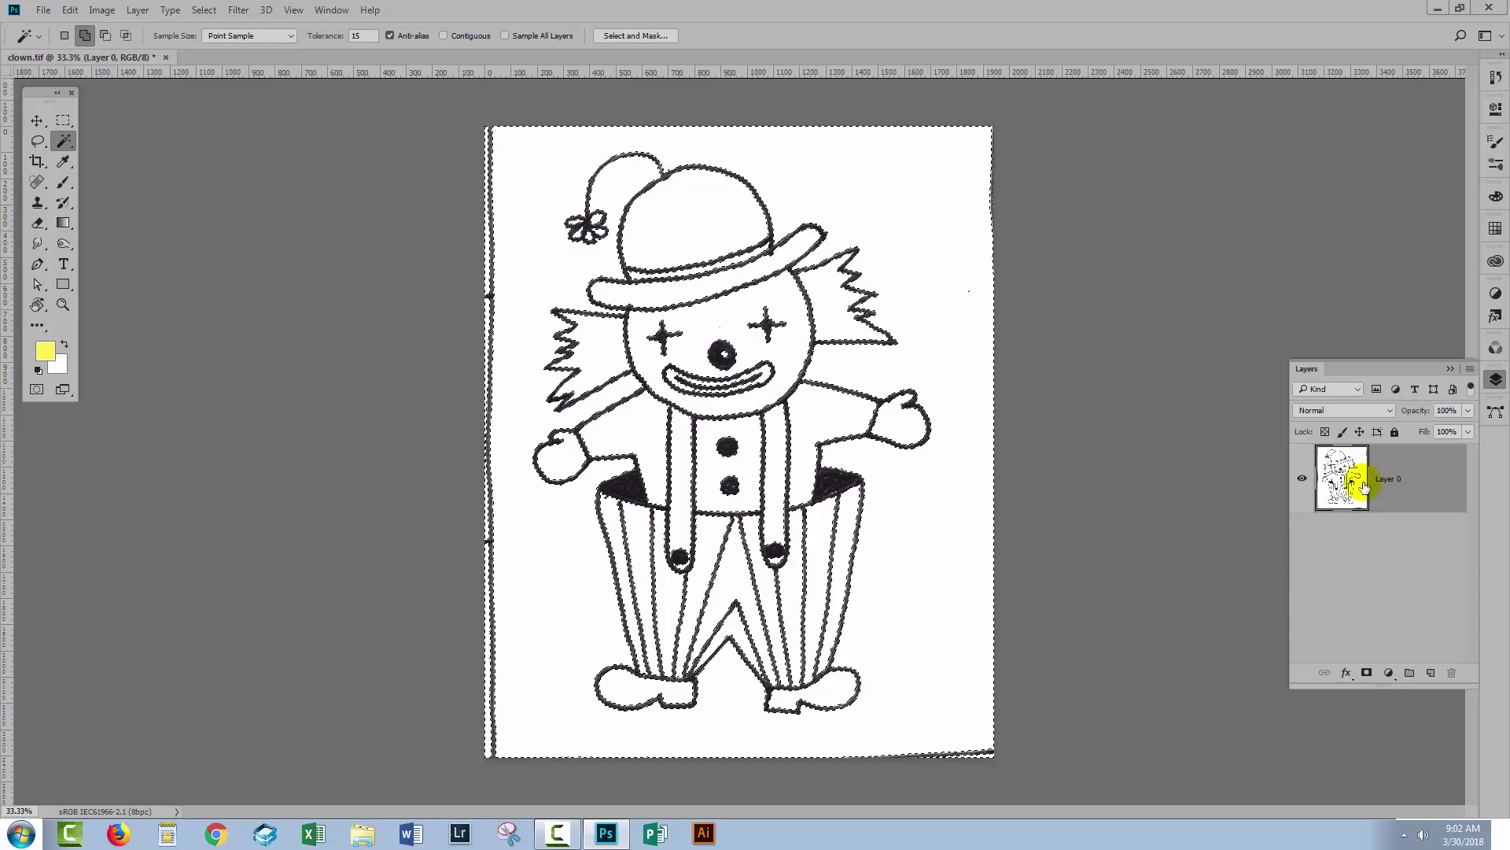
key("Delete")
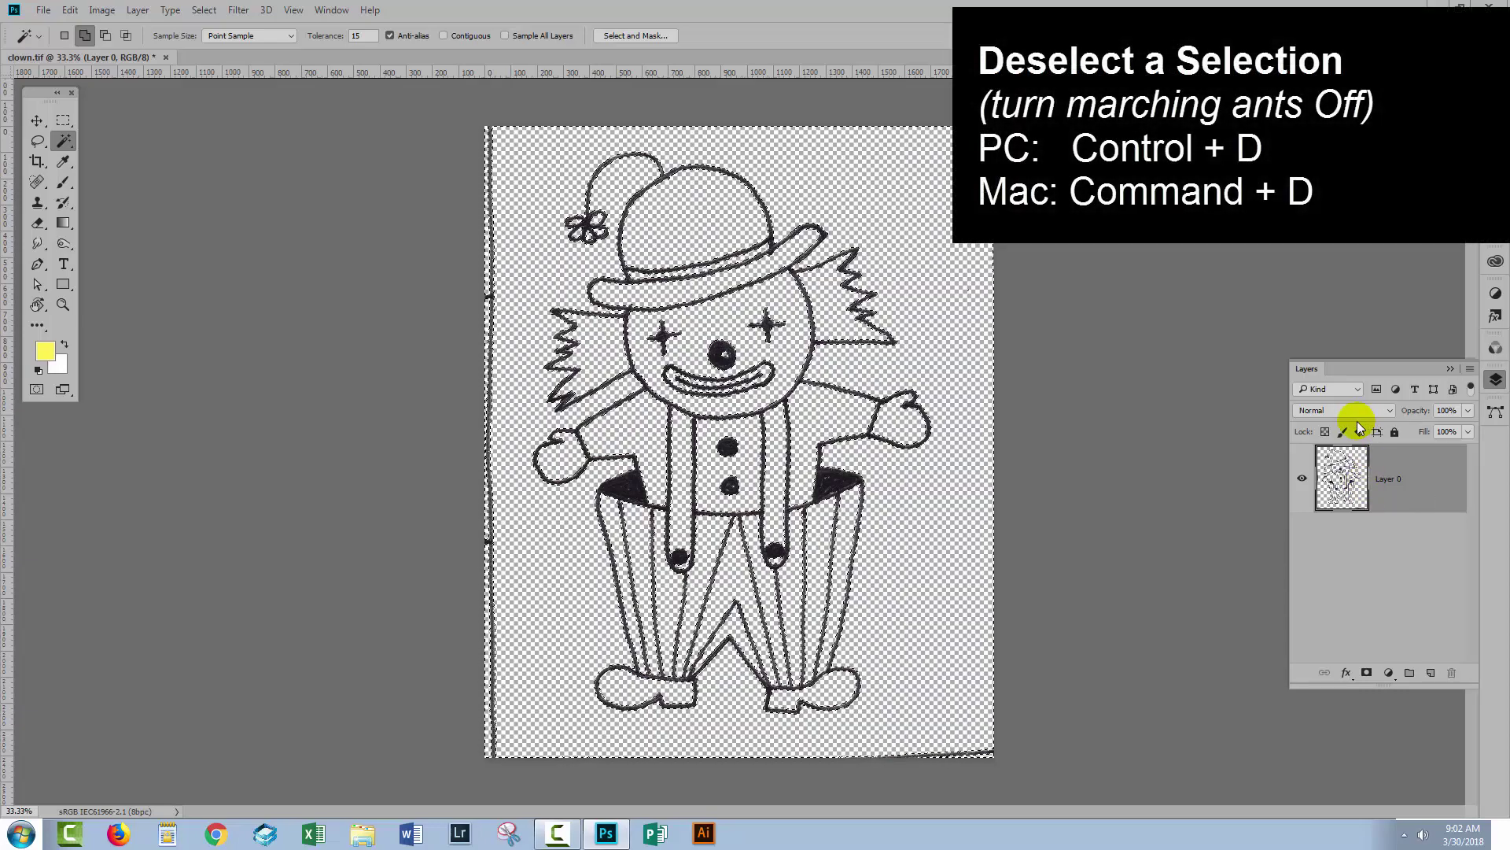
key("ctrl+d")
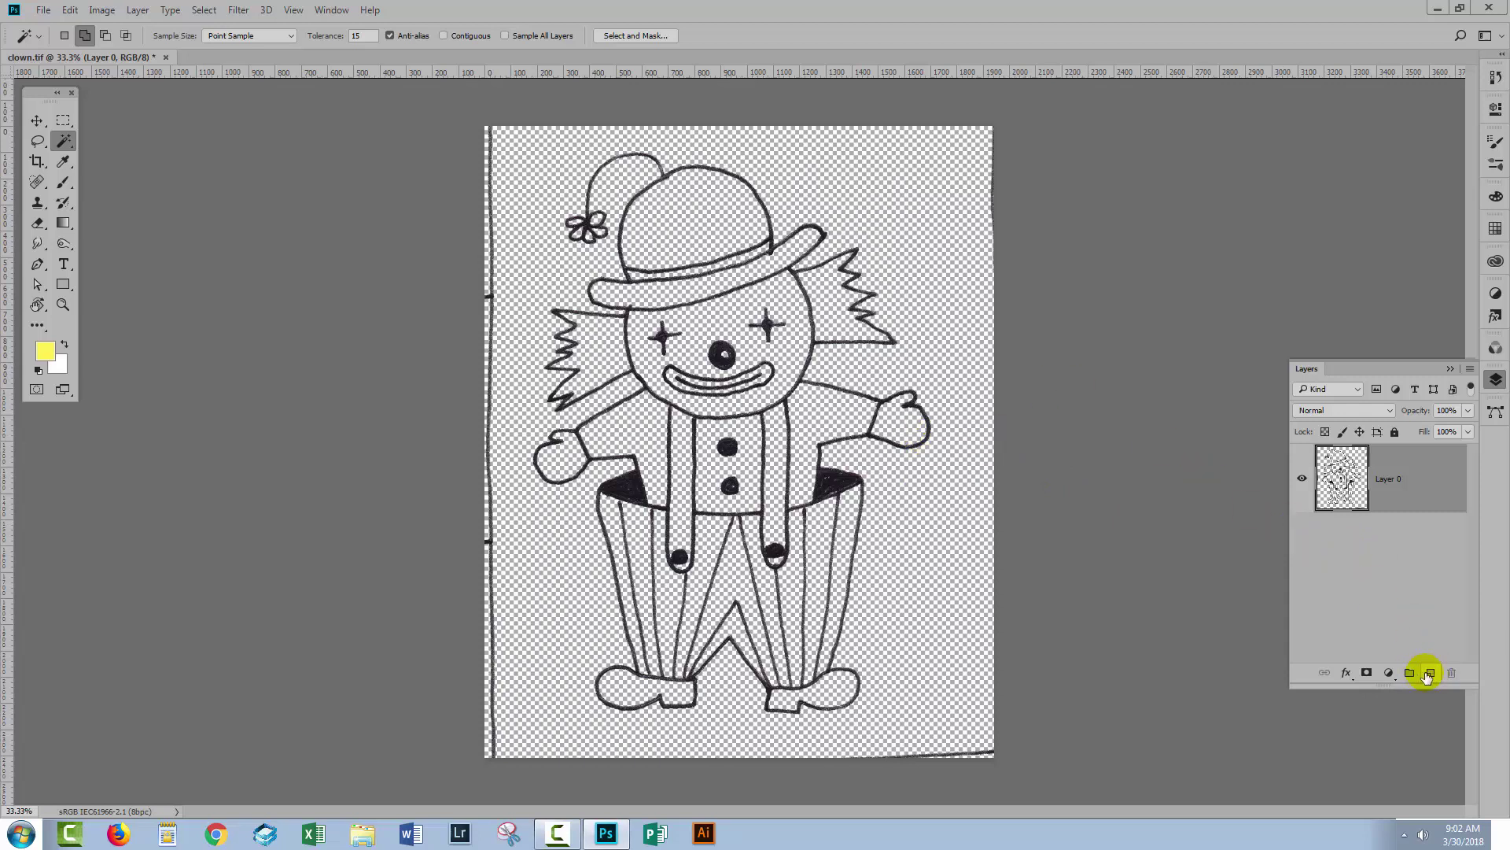
- Add a new white-filled Layer 1 and make the clown's Layer 0 active
left_click(1432, 673, "ctrl")
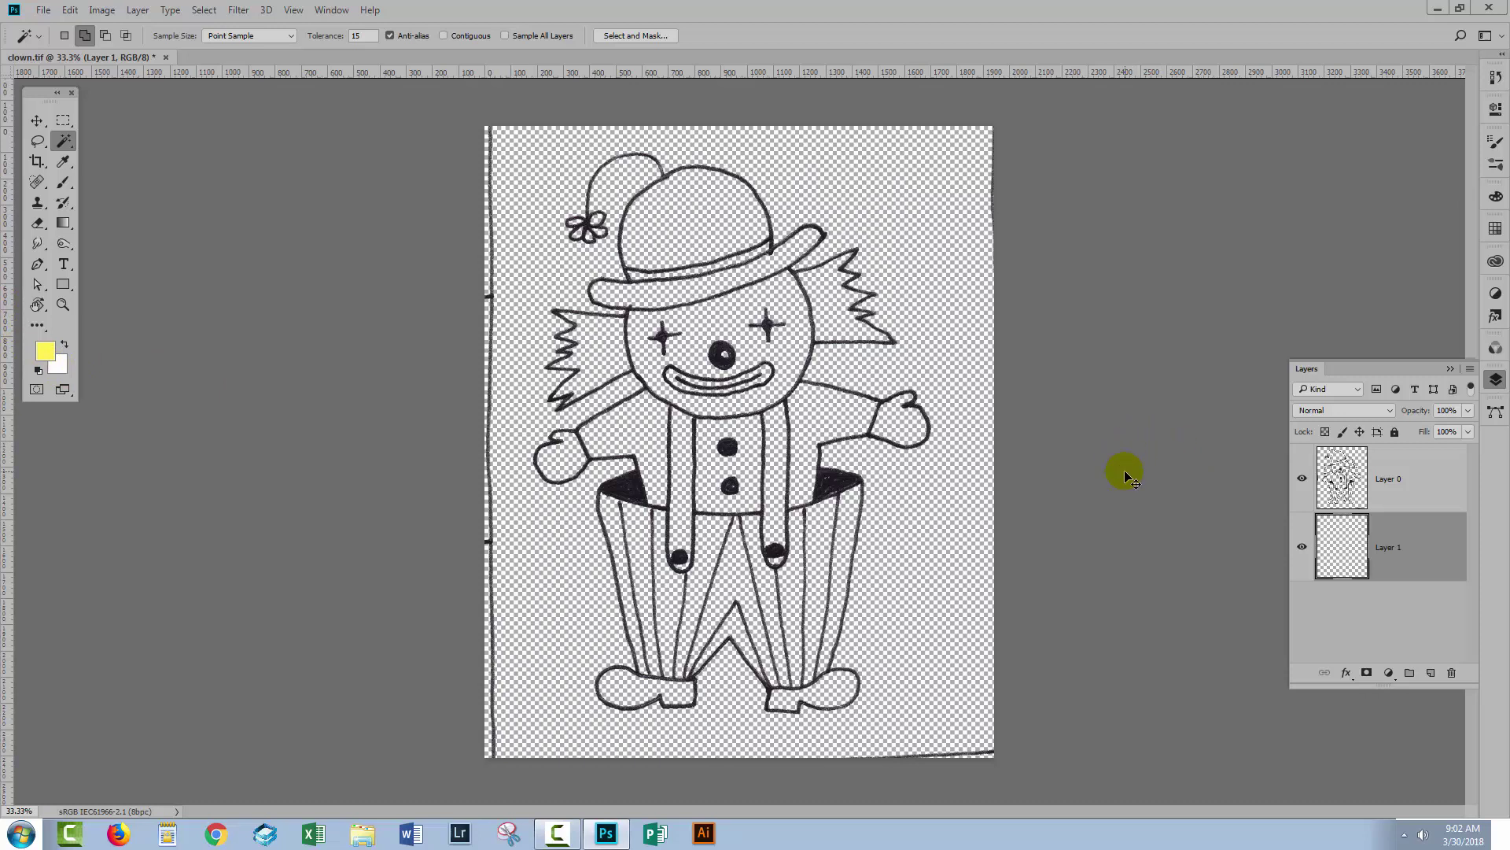
key("ctrl+BackSpace")
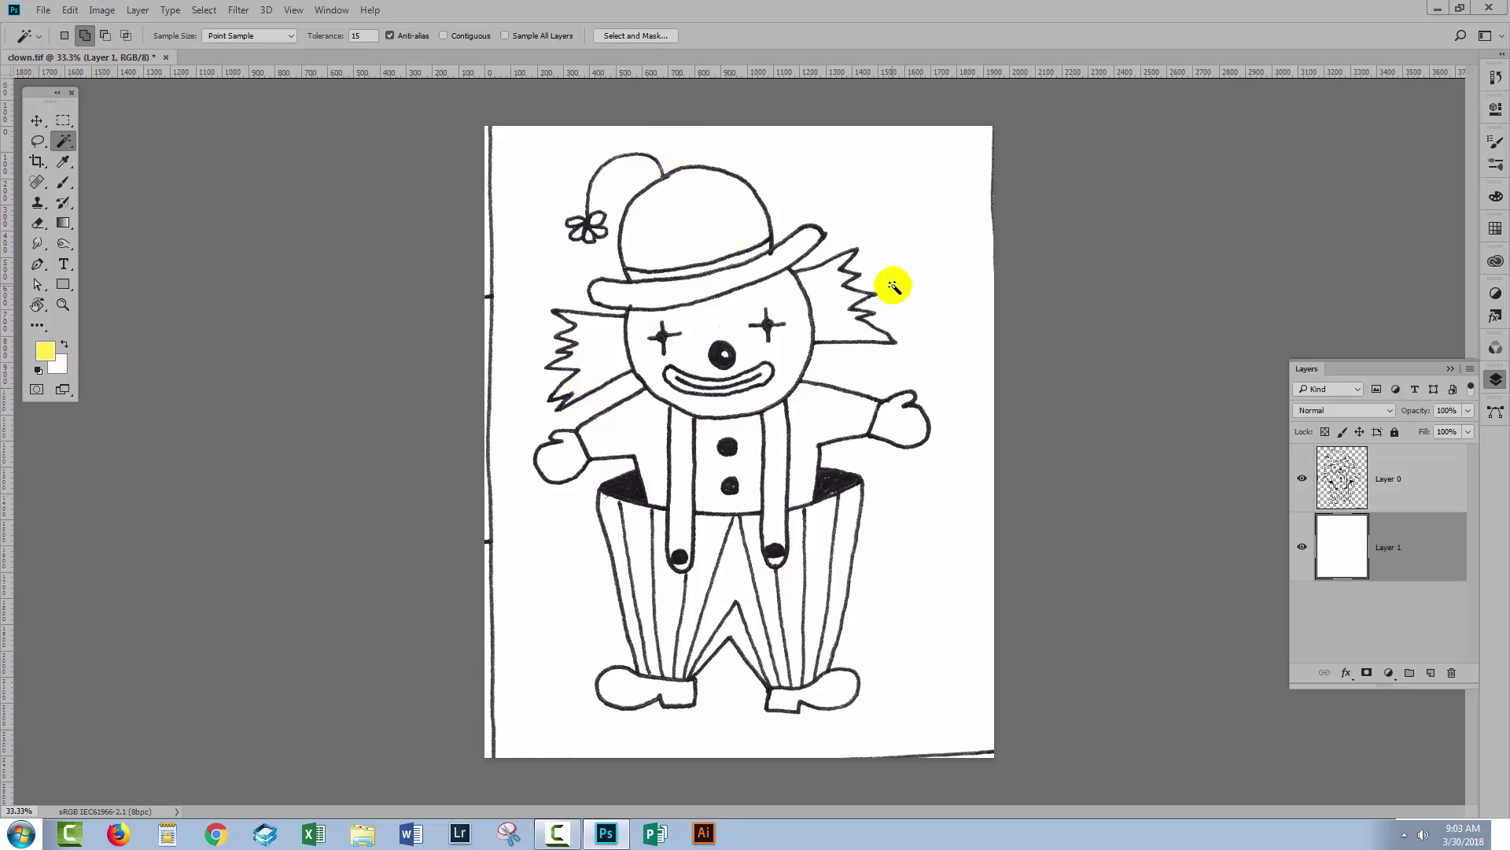
left_click_drag(1312, 369, 1131, 222)
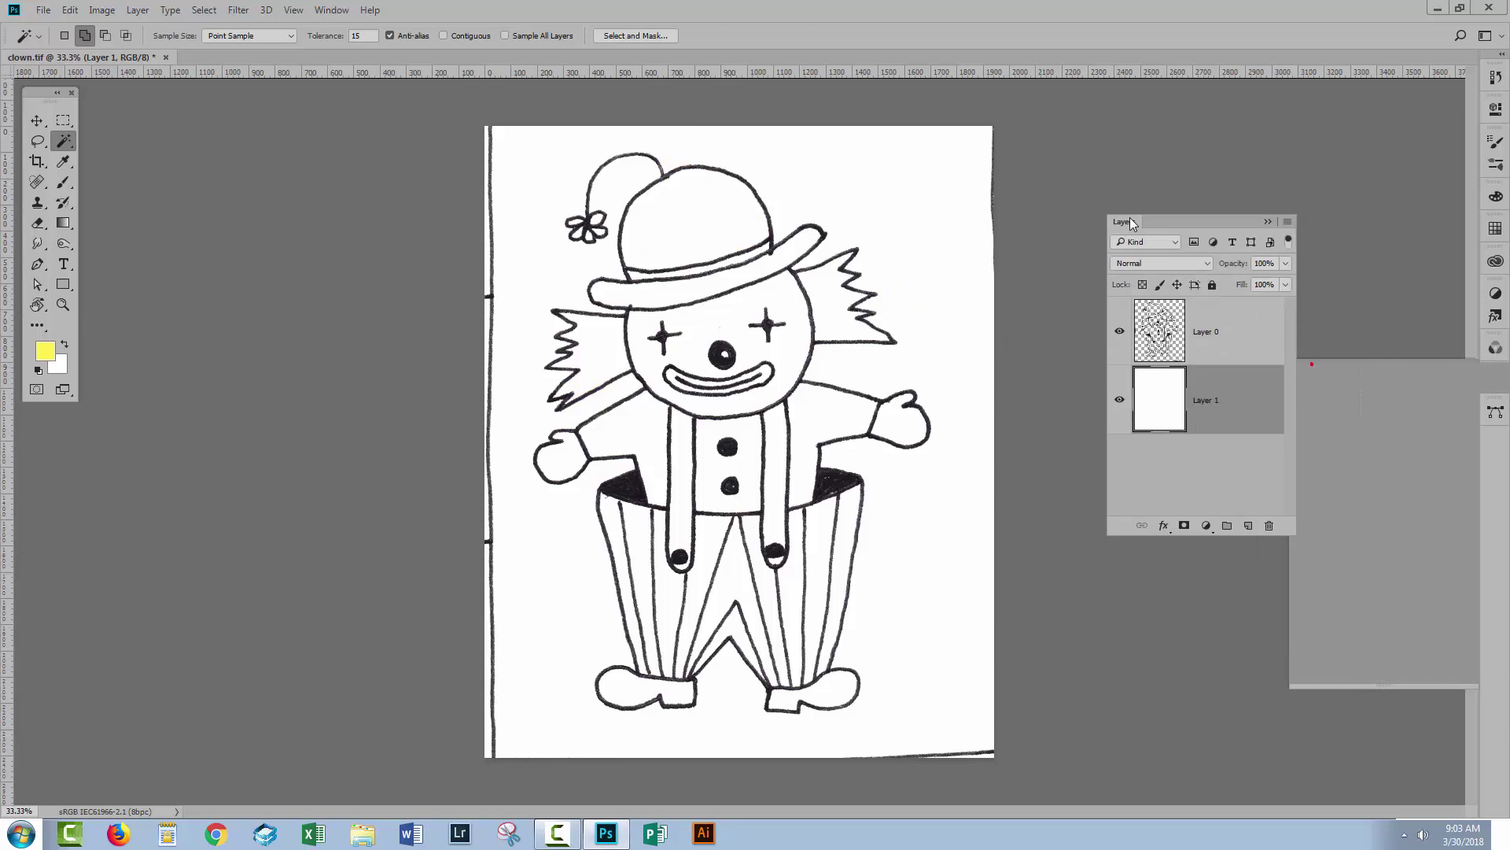
left_click(1158, 328)
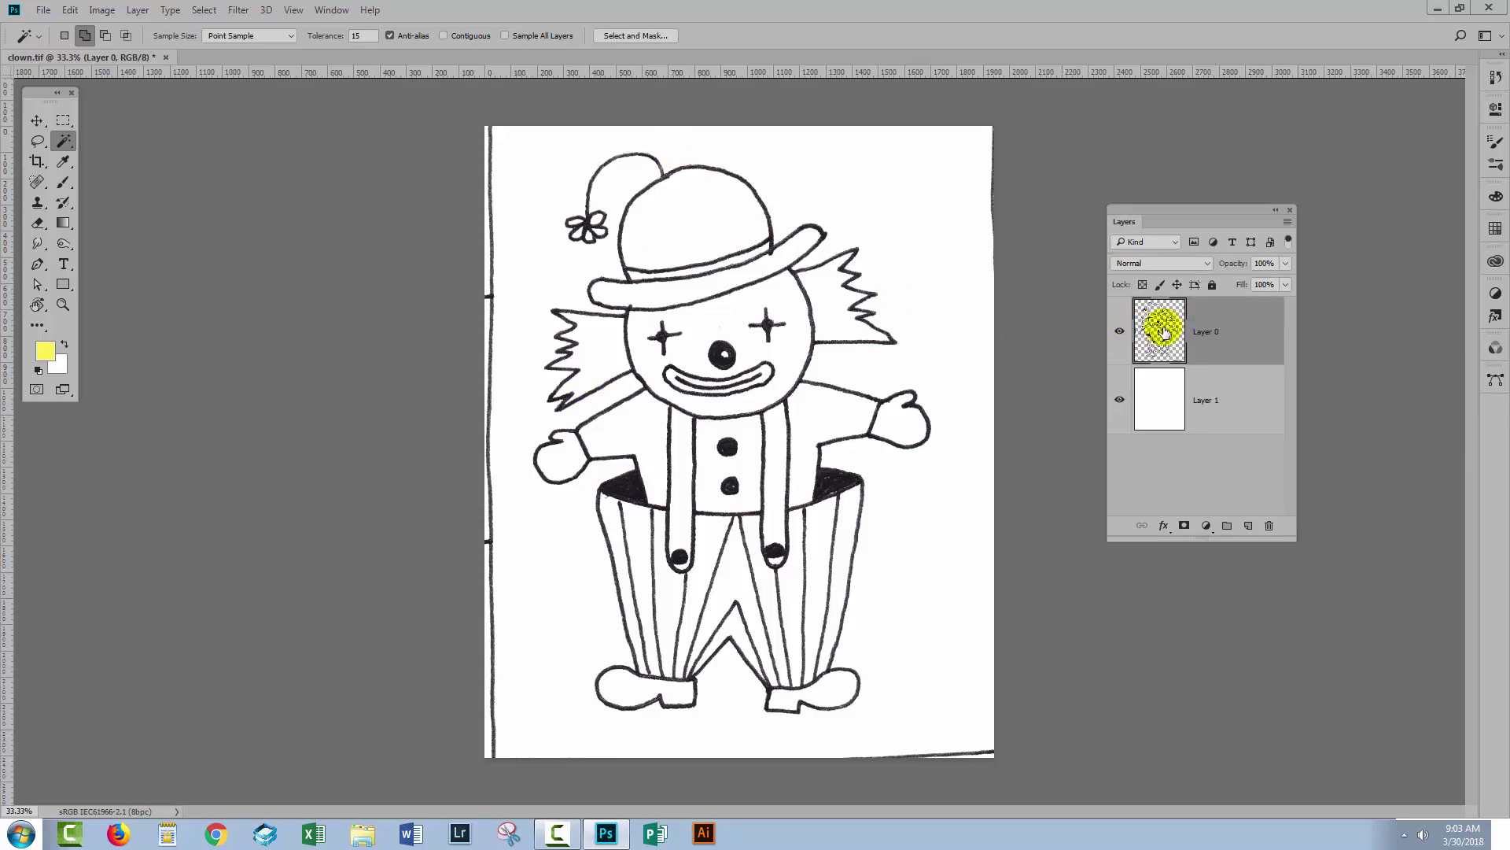
- Give Layer 0 a centred red Stroke effect with an increased size
left_click(1163, 526)
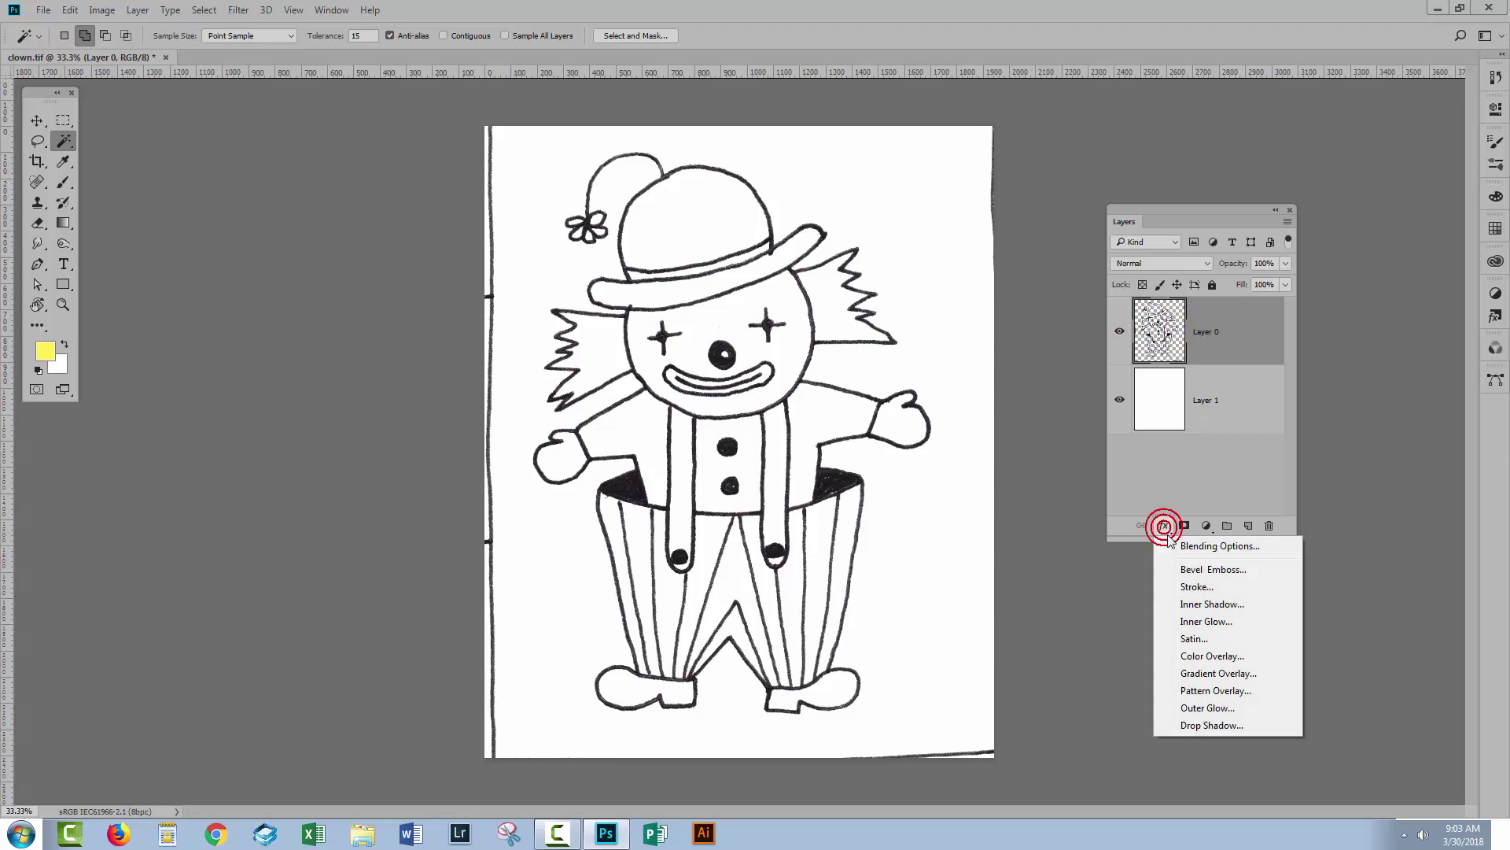
left_click(1195, 587)
left_click_drag(952, 380, 1019, 204)
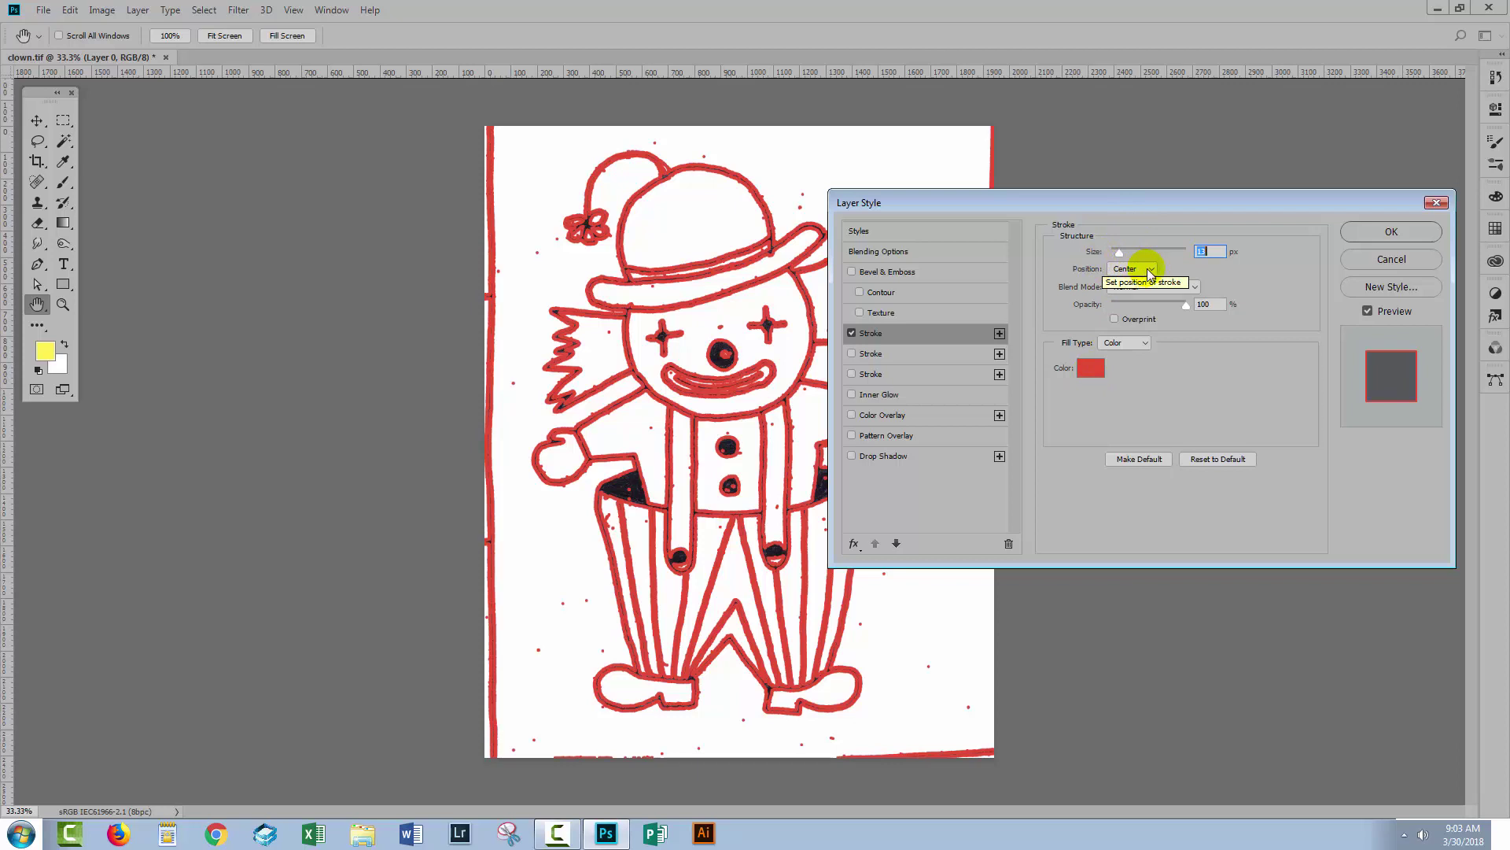
left_click(1148, 271)
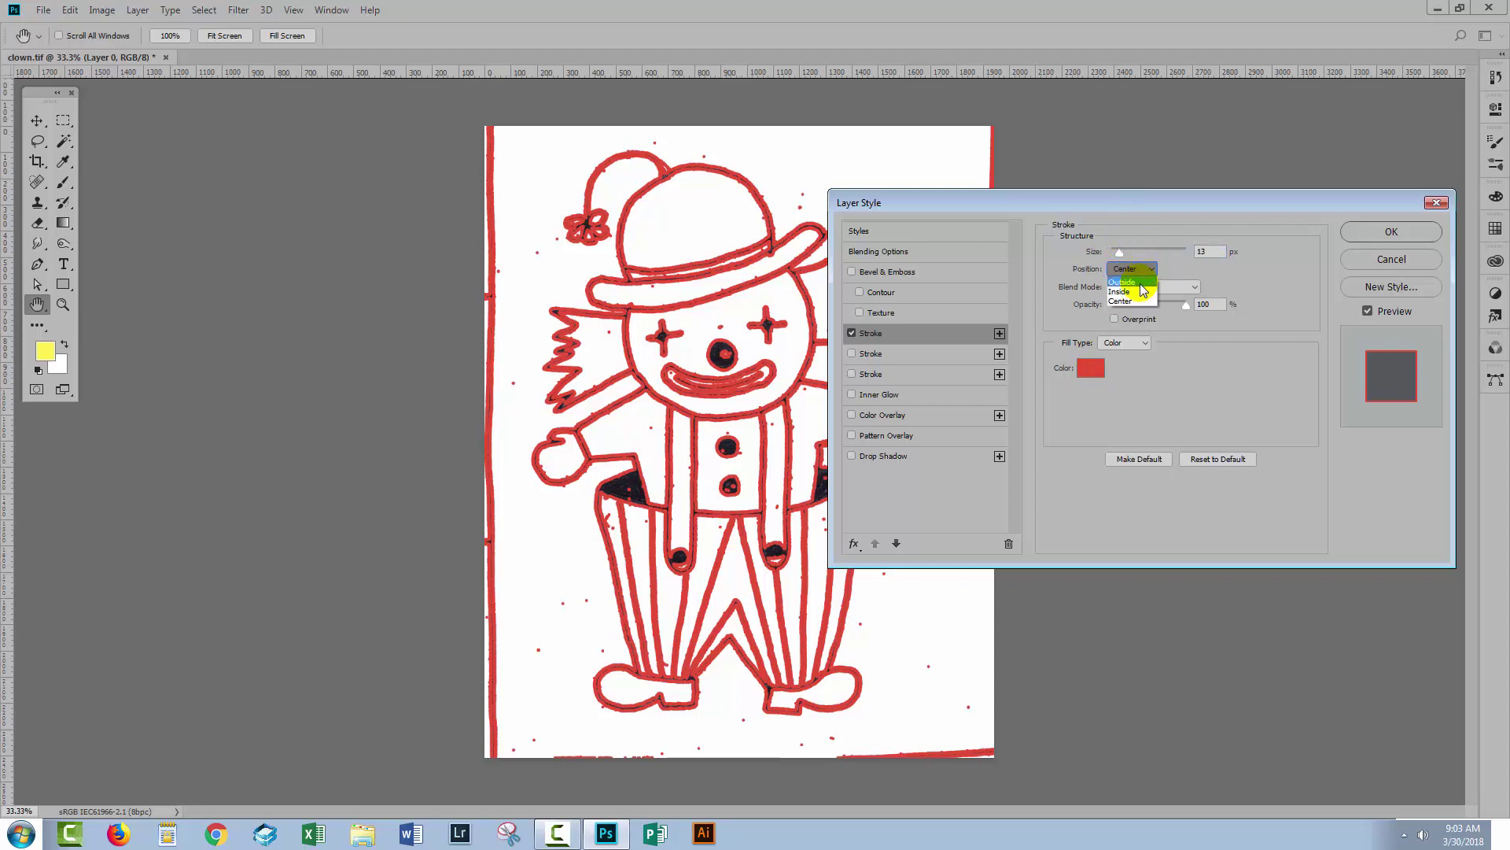
left_click(1133, 302)
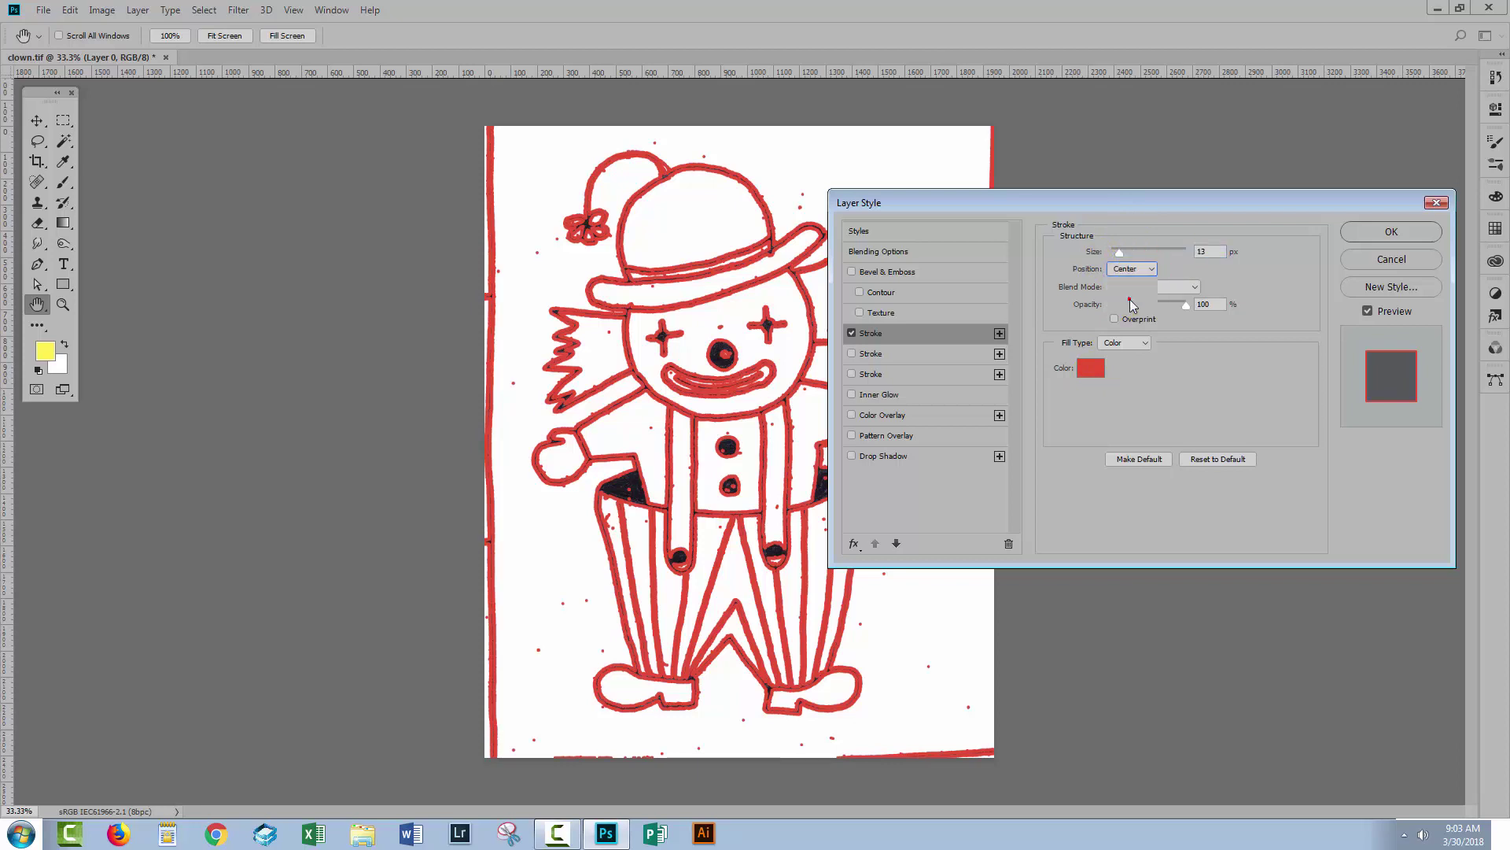
left_click_drag(1119, 258, 1121, 257)
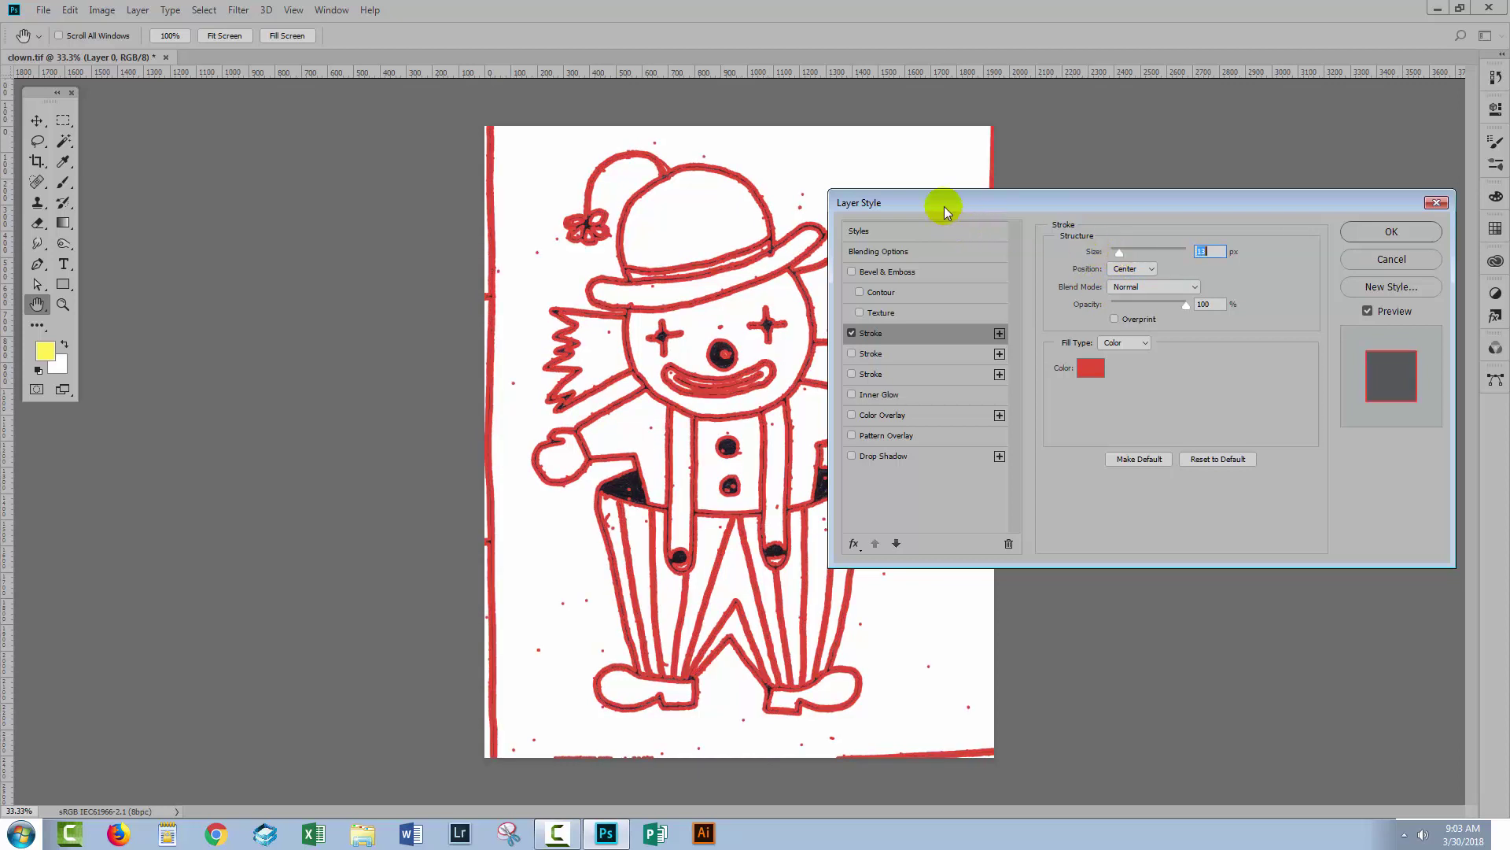
left_click_drag(944, 207, 1035, 183)
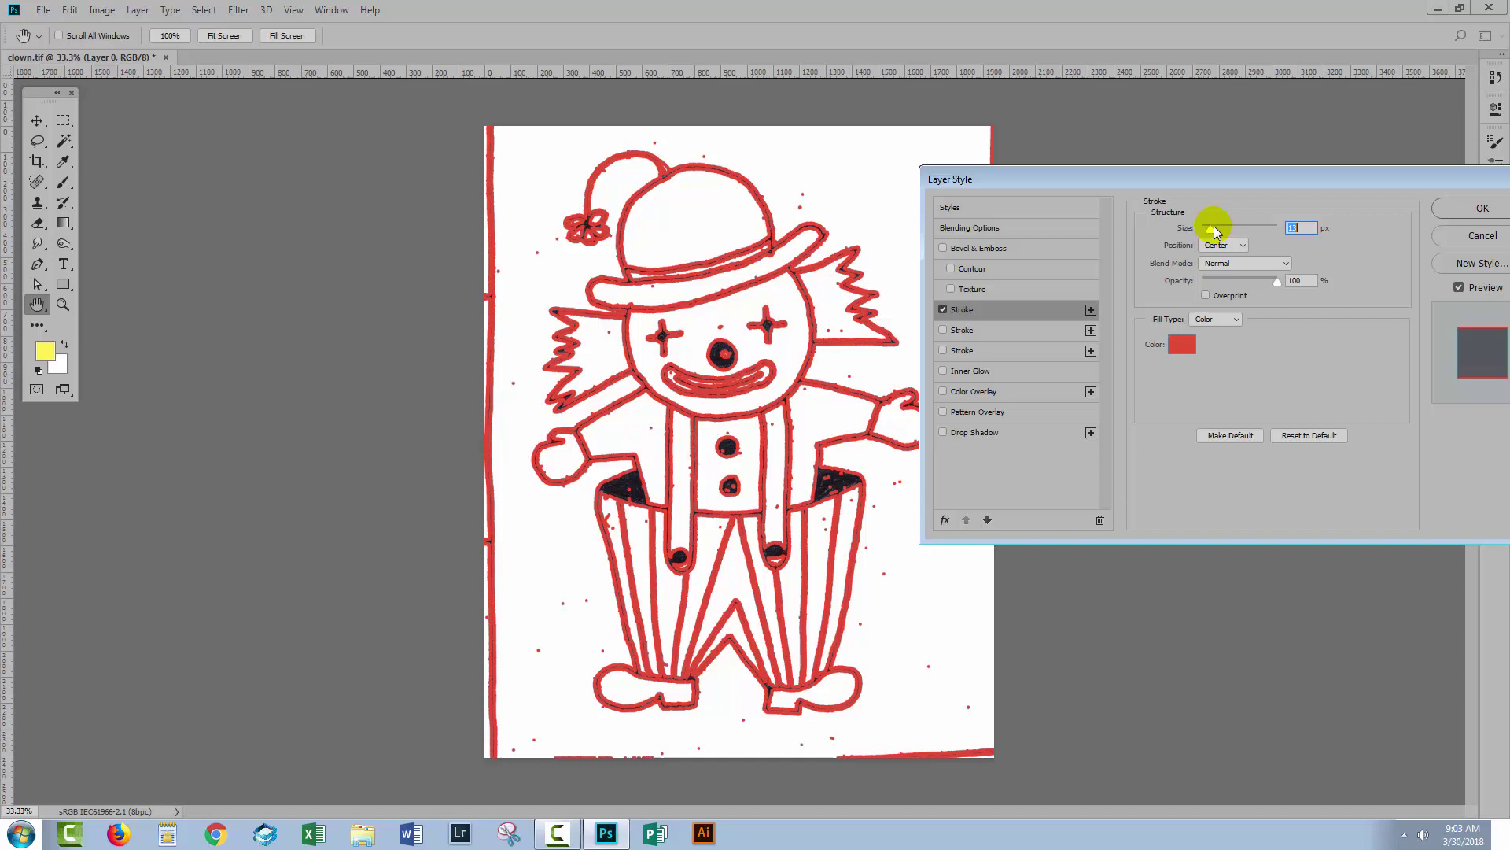
left_click_drag(1214, 230, 995, 207)
left_click(1313, 230)
key("w")
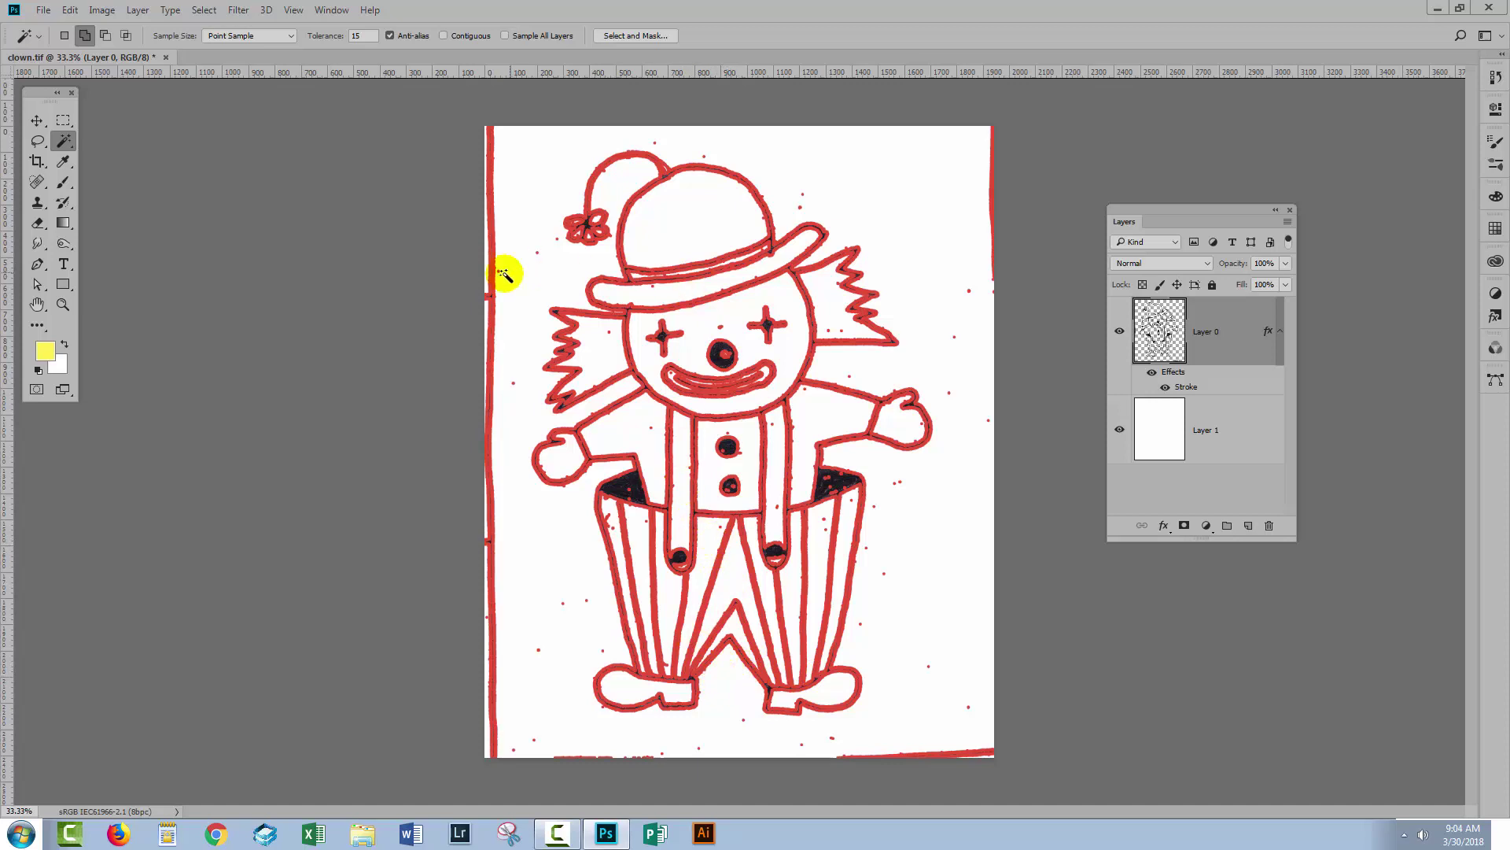
- Give the Eraser a hard round tip at 100% hardness and enlarge it
left_click(37, 222)
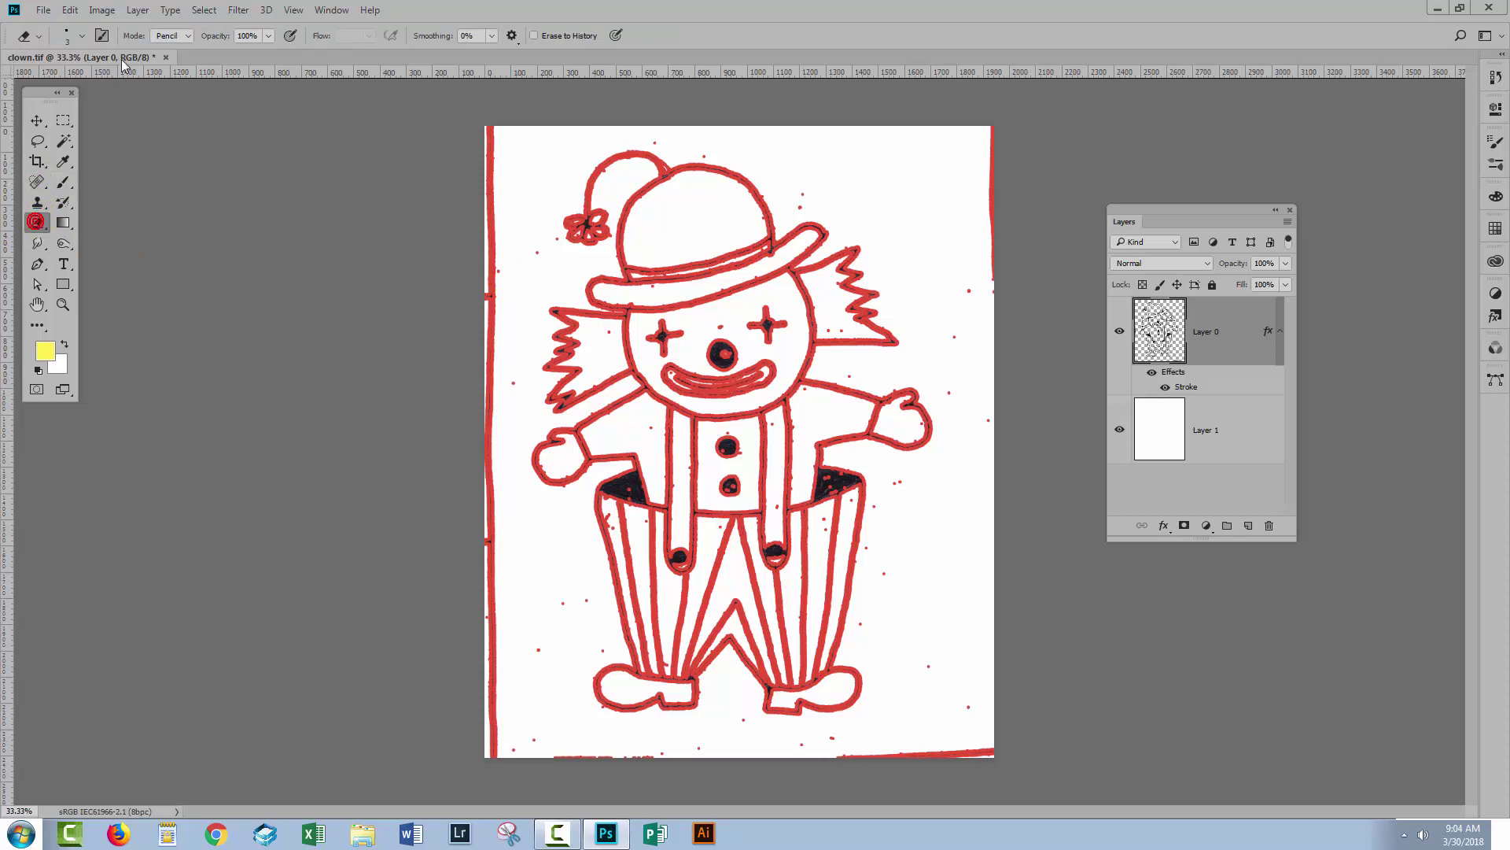
left_click(67, 37)
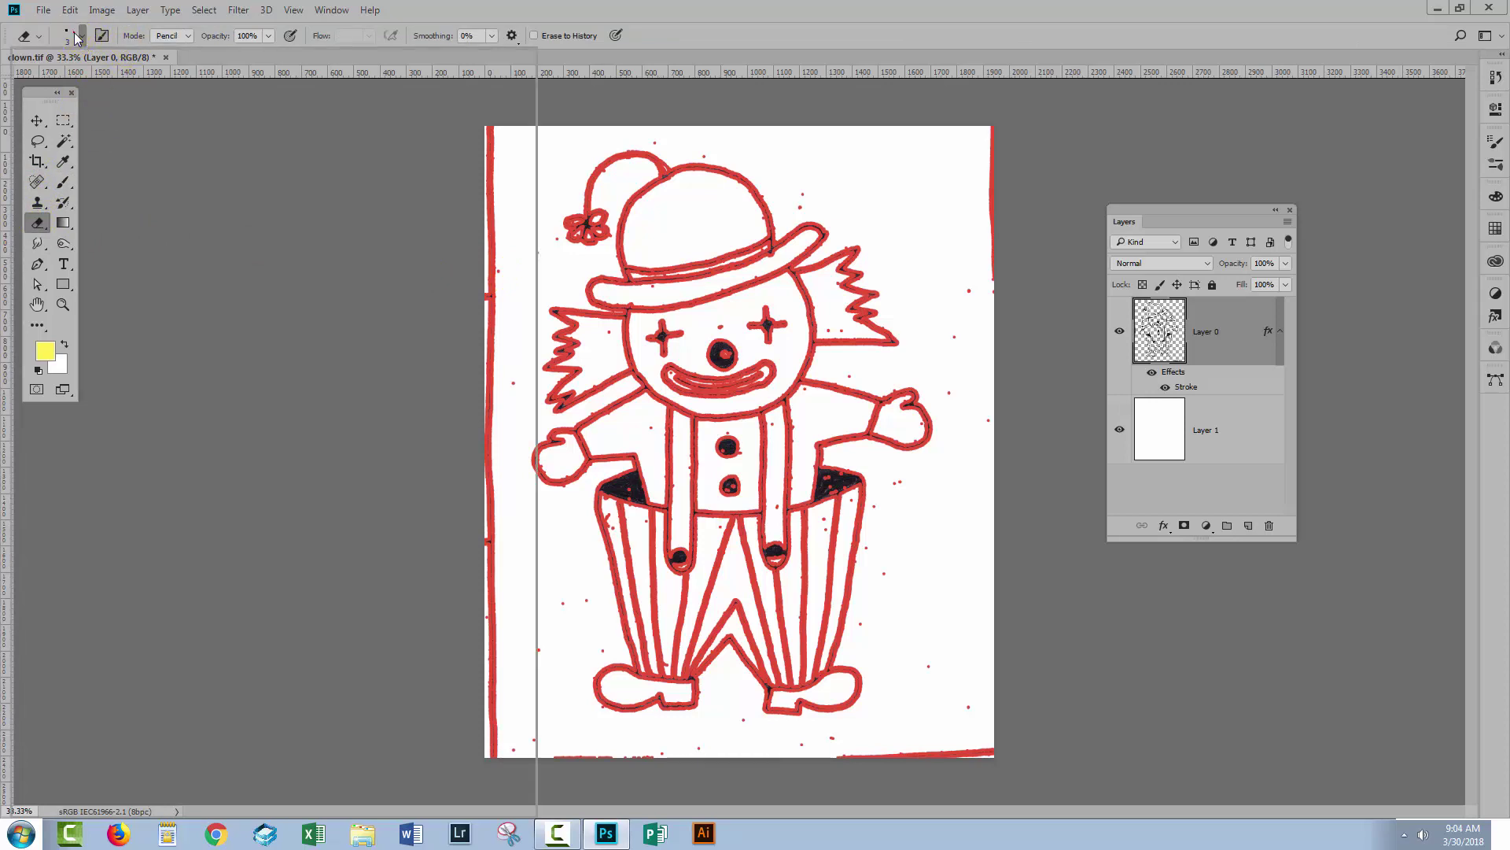
left_click(106, 351)
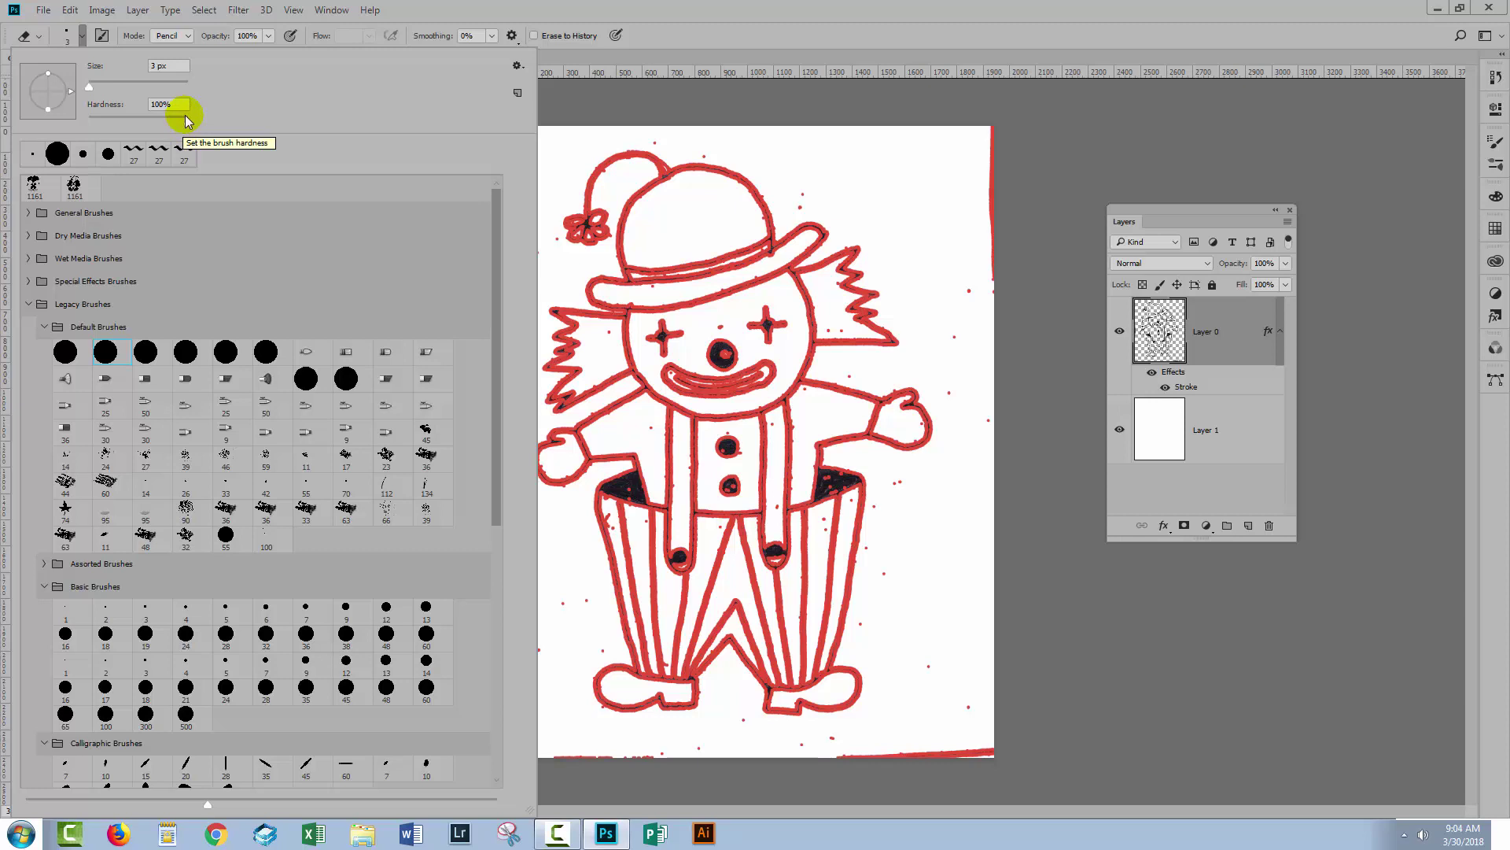
left_click_drag(89, 88, 87, 91)
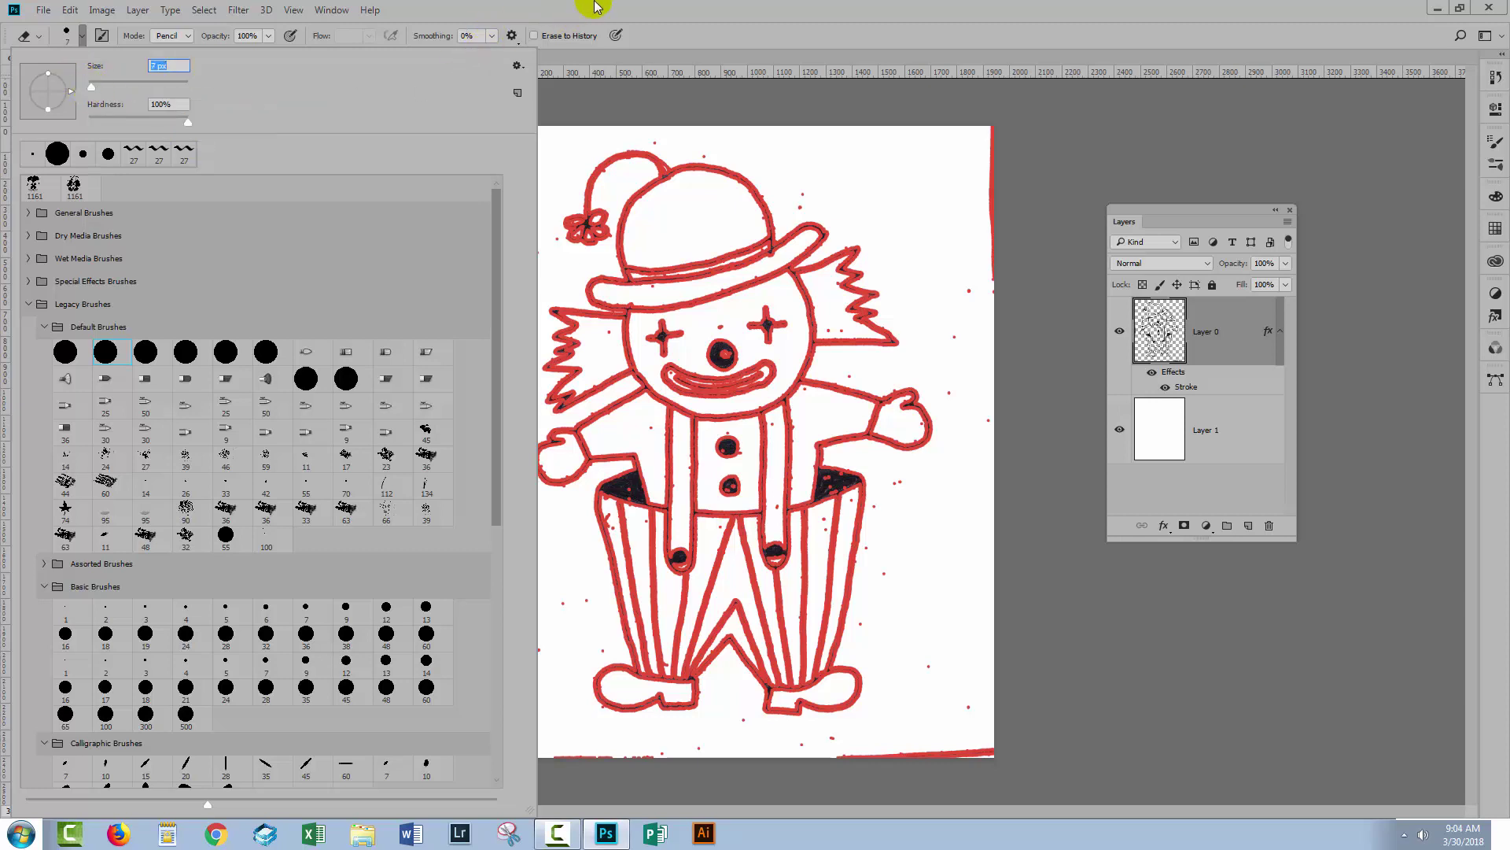
left_click(670, 41)
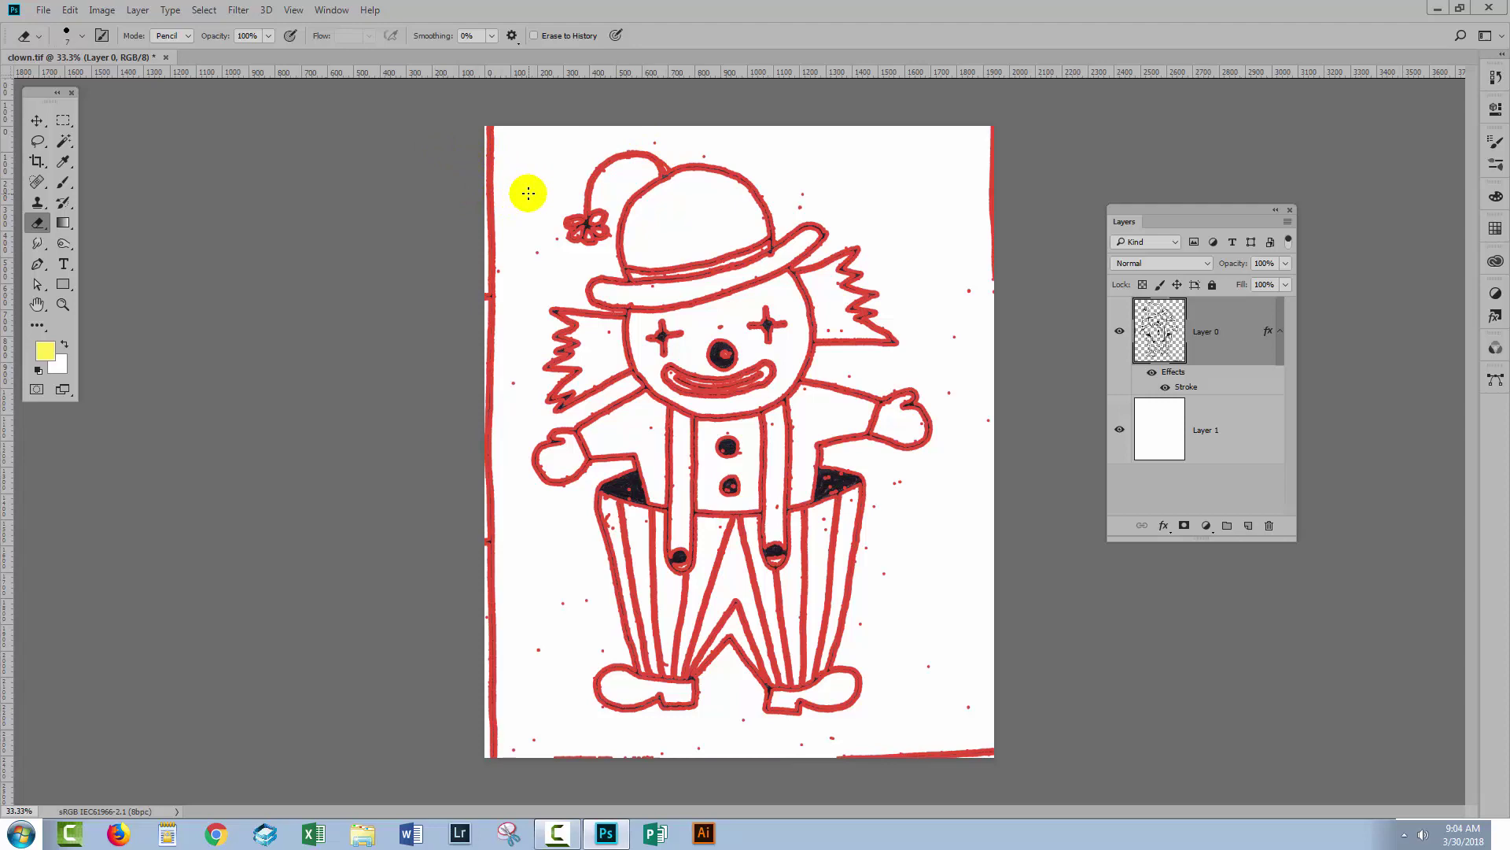
key("bracketright")
key("bracketright")
key("bracketright")
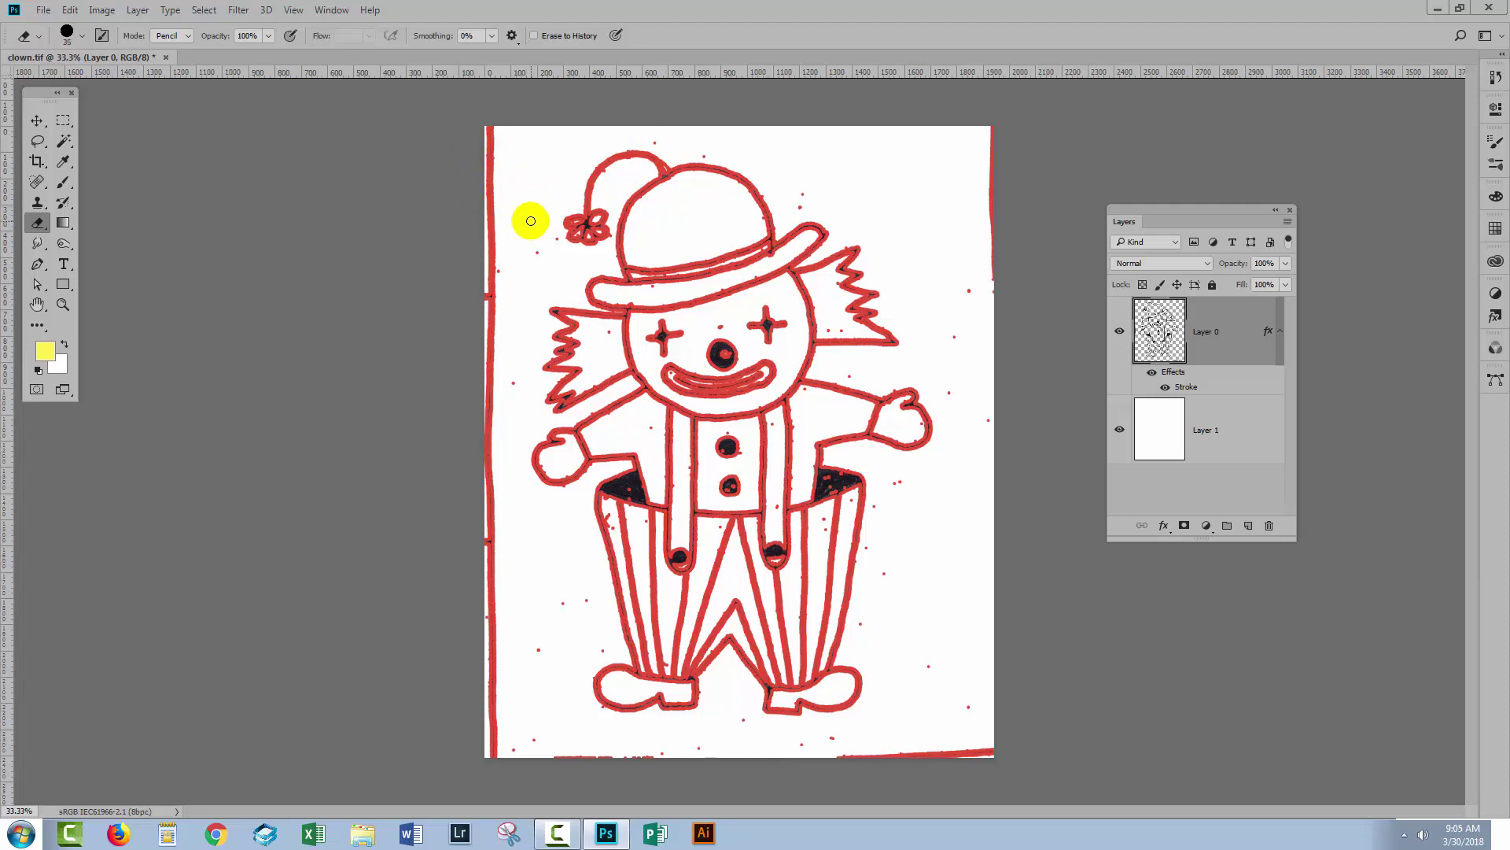
- Zoom into the hat and face, then erase the specks by the flower and face
key("z")
left_click(499, 144)
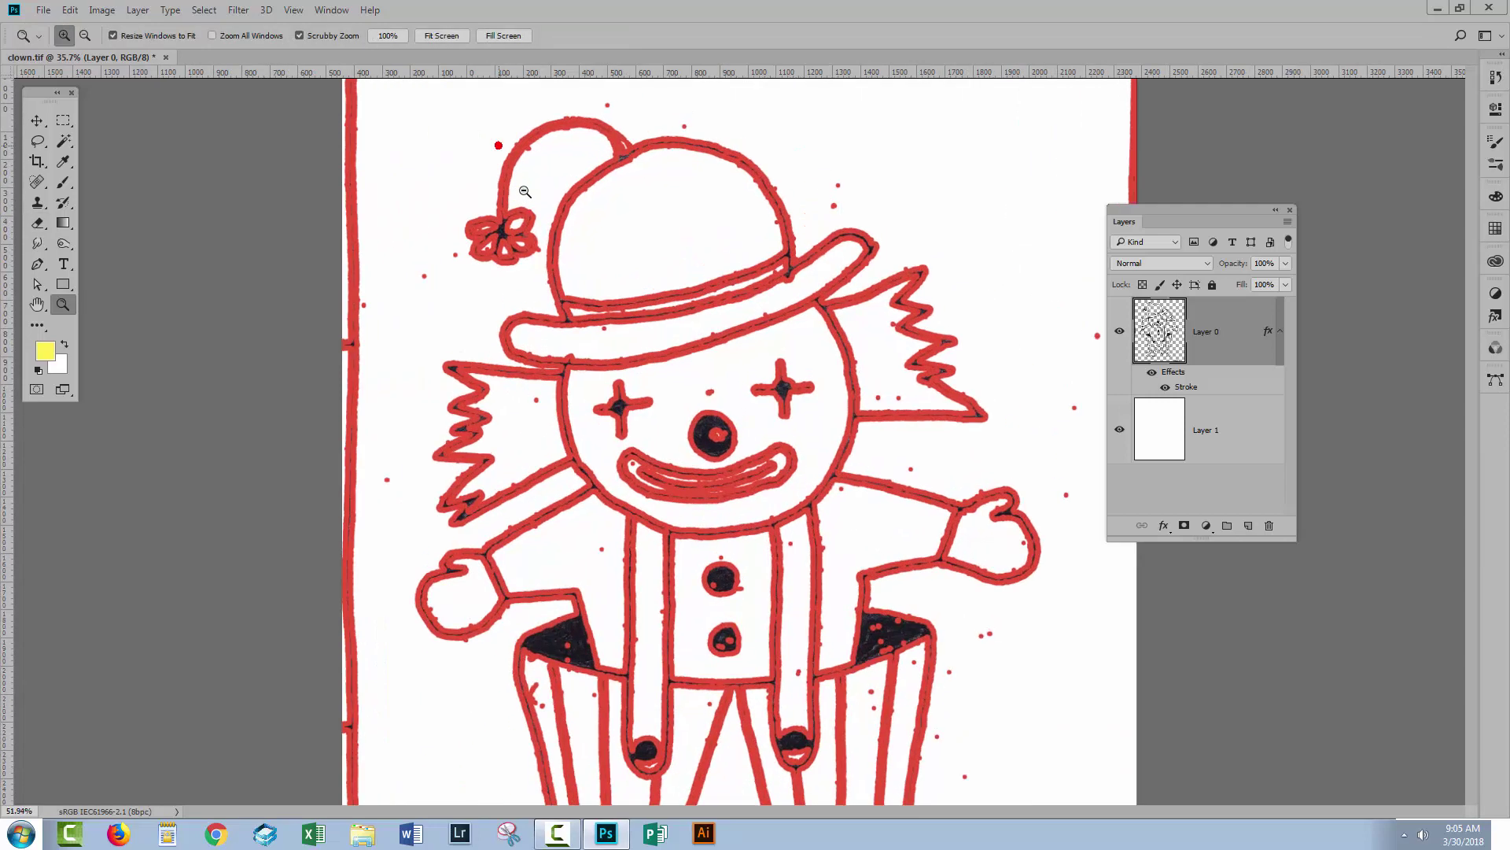
left_click(525, 191)
left_click(553, 287)
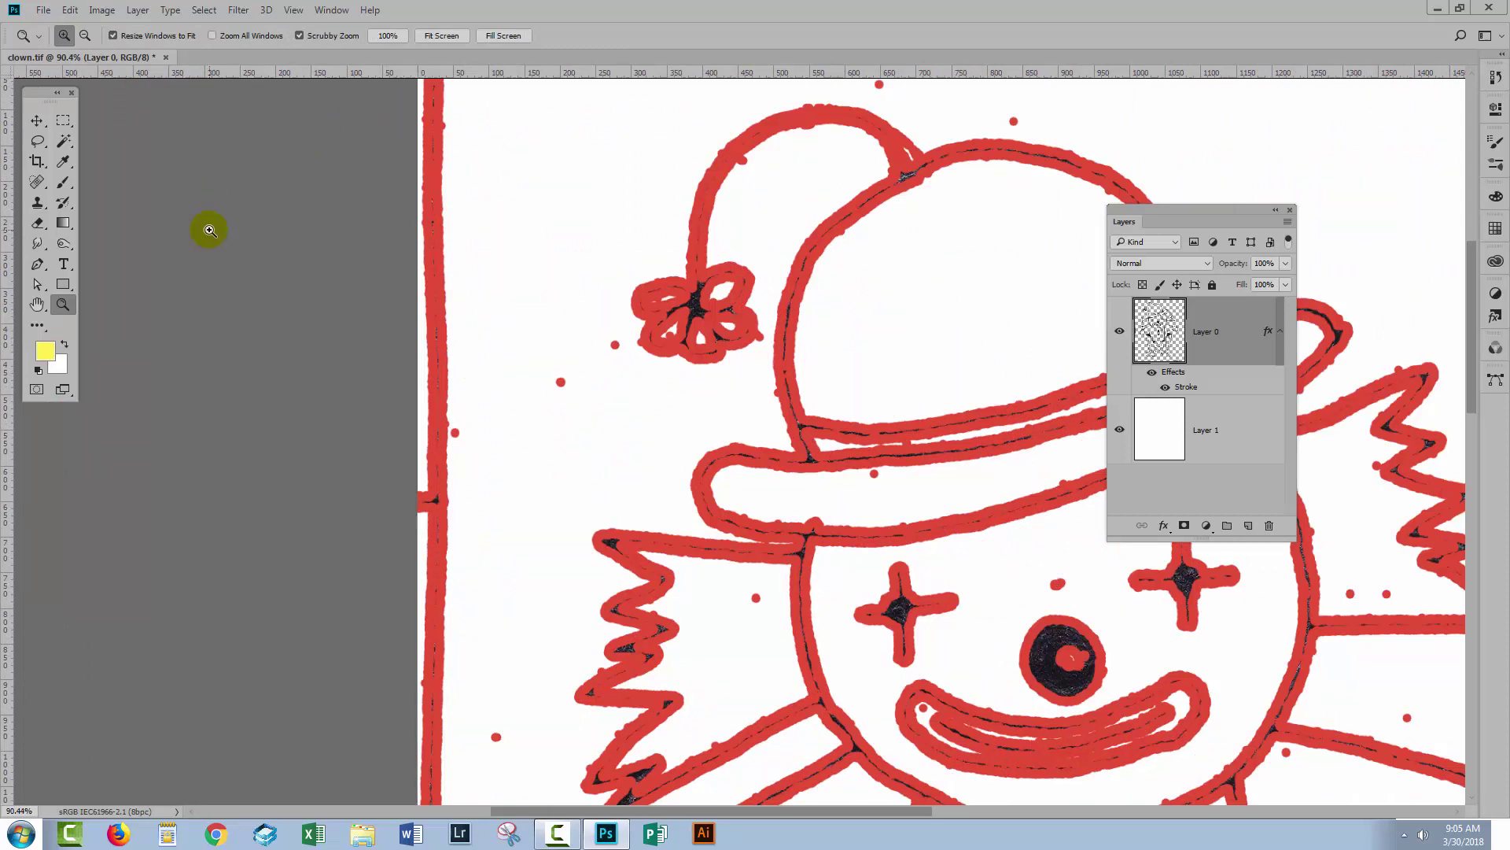
left_click(38, 223)
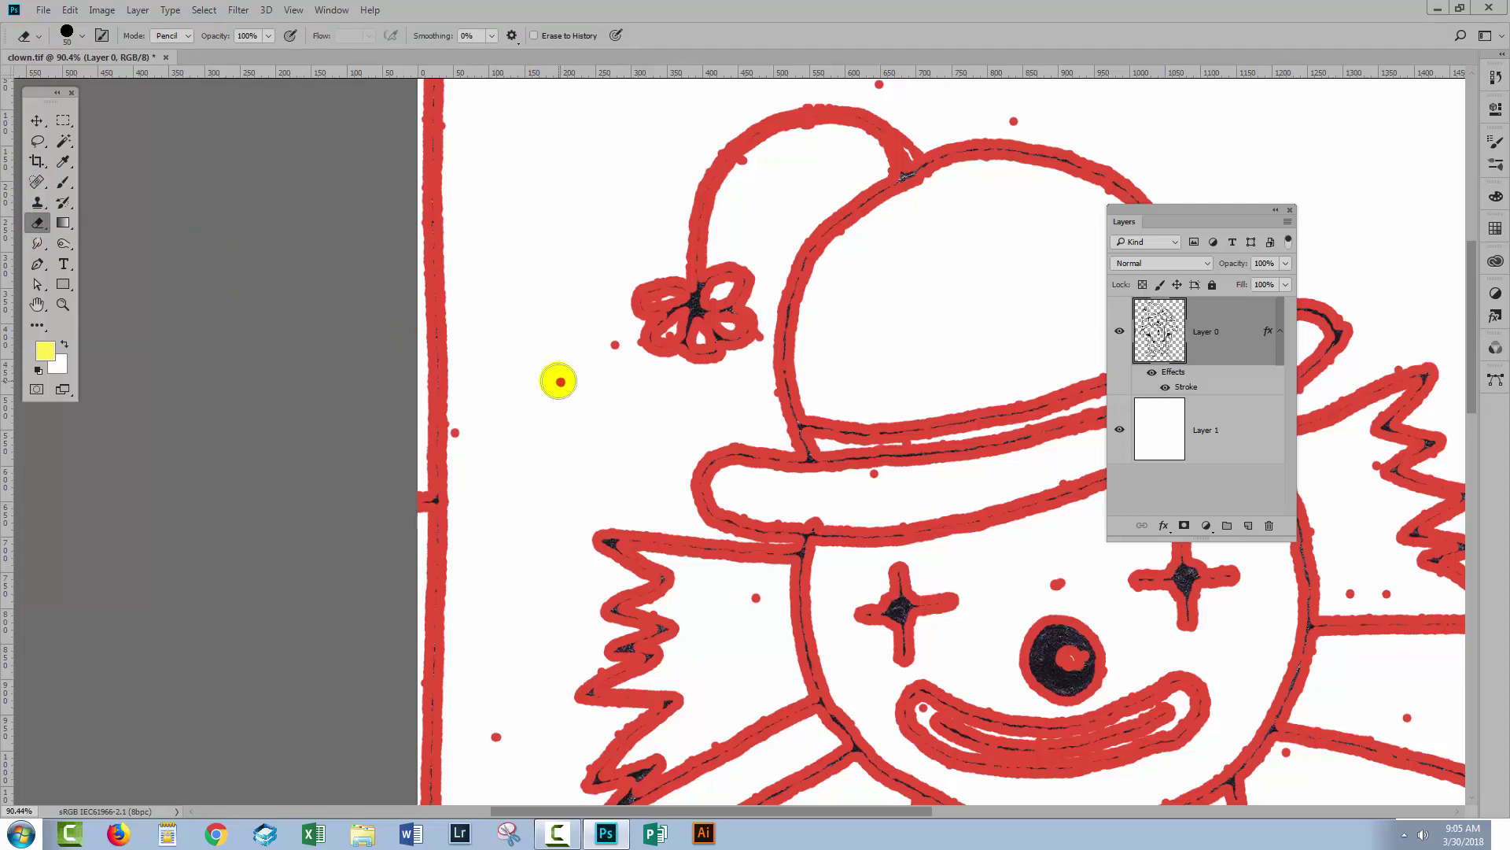
left_click_drag(601, 341, 610, 344)
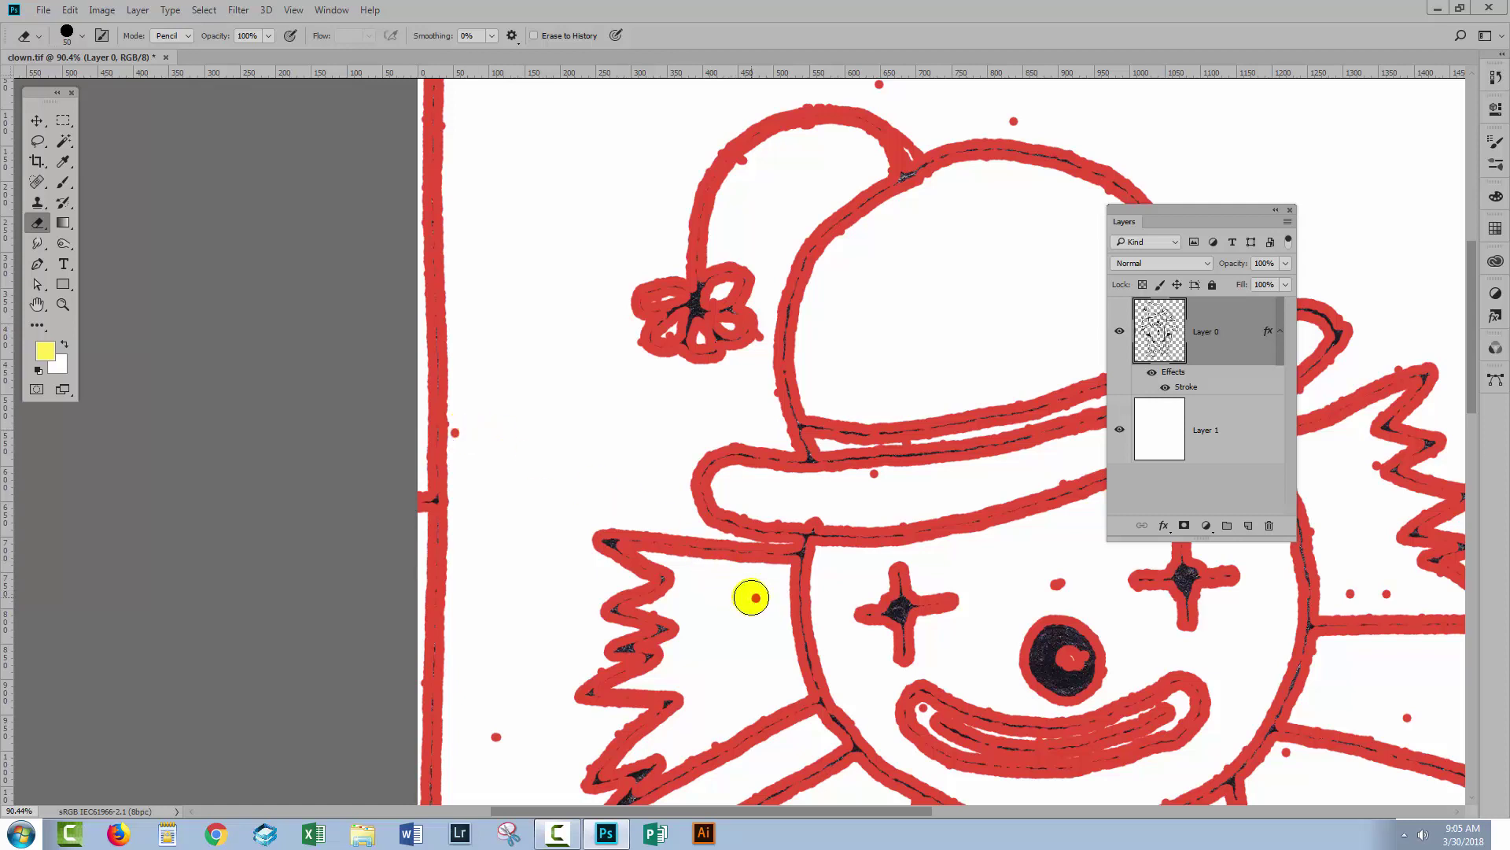
left_click(756, 598)
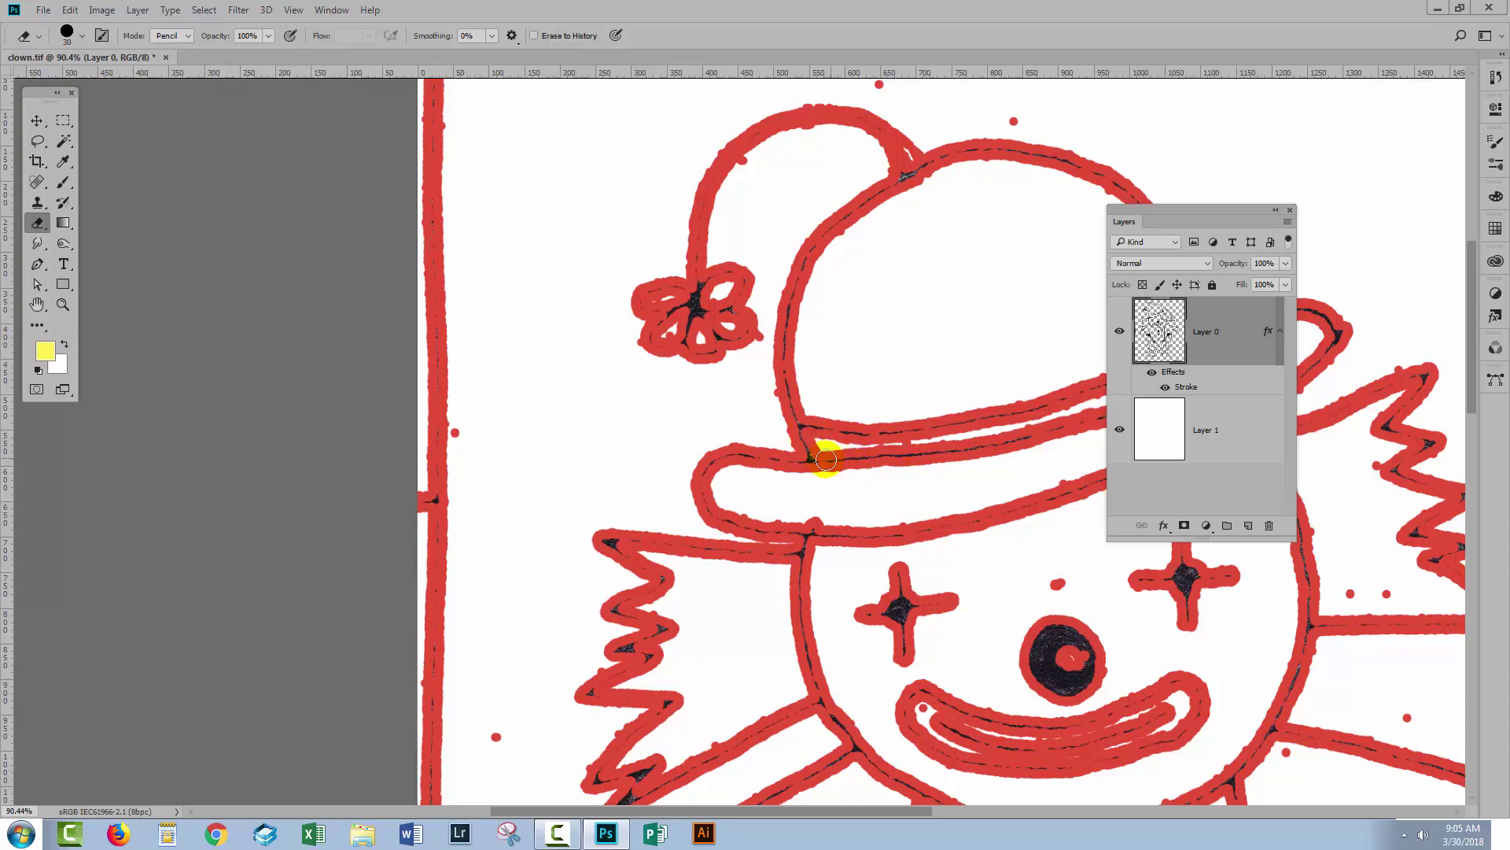
- Erase the red dots above the hat and the two dots to its right
left_click_drag(827, 460, 537, 378)
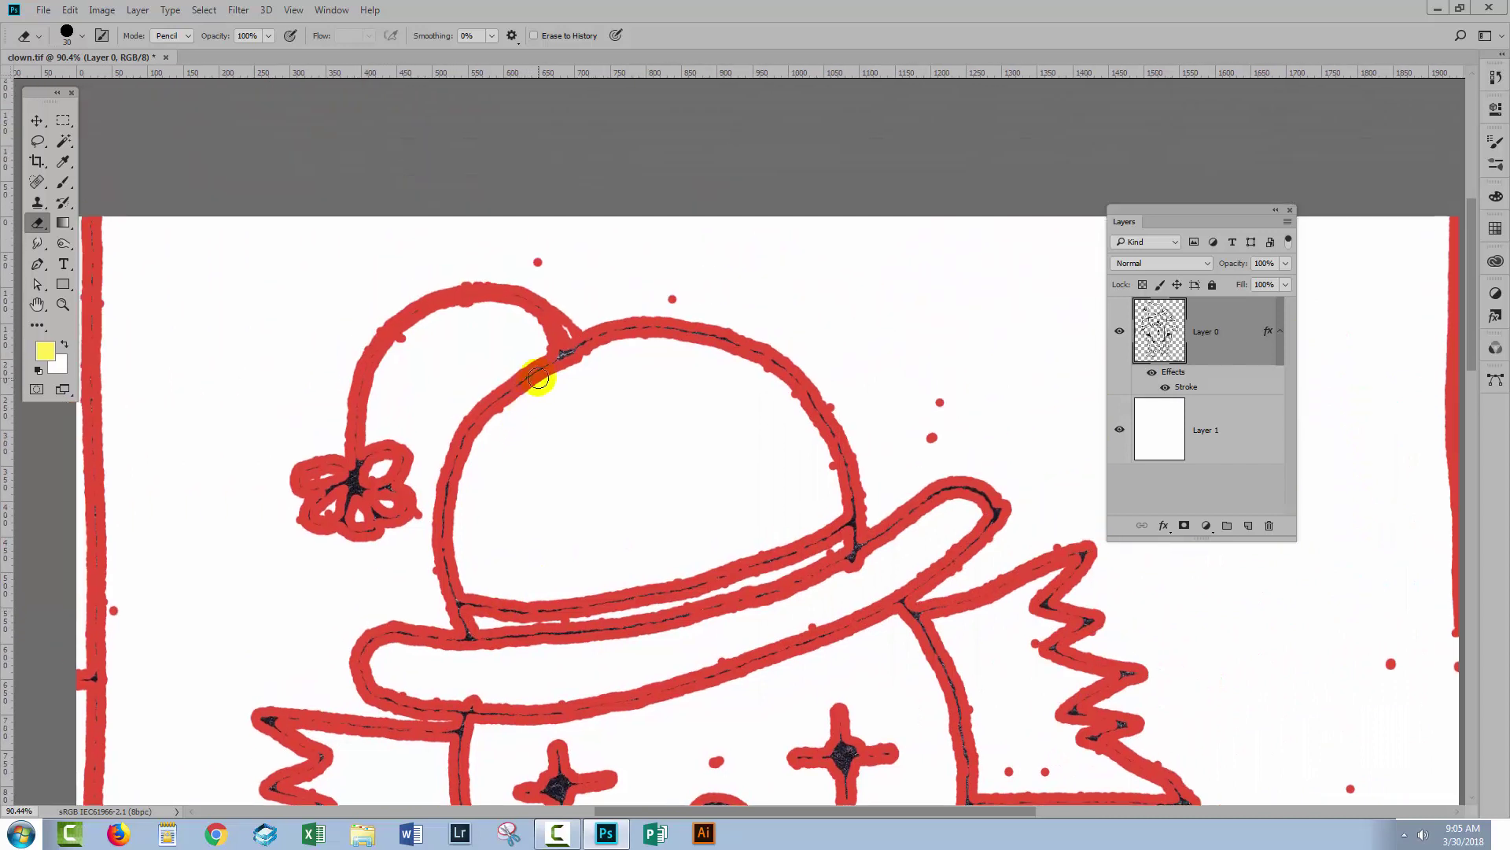
left_click(537, 262)
left_click(672, 297)
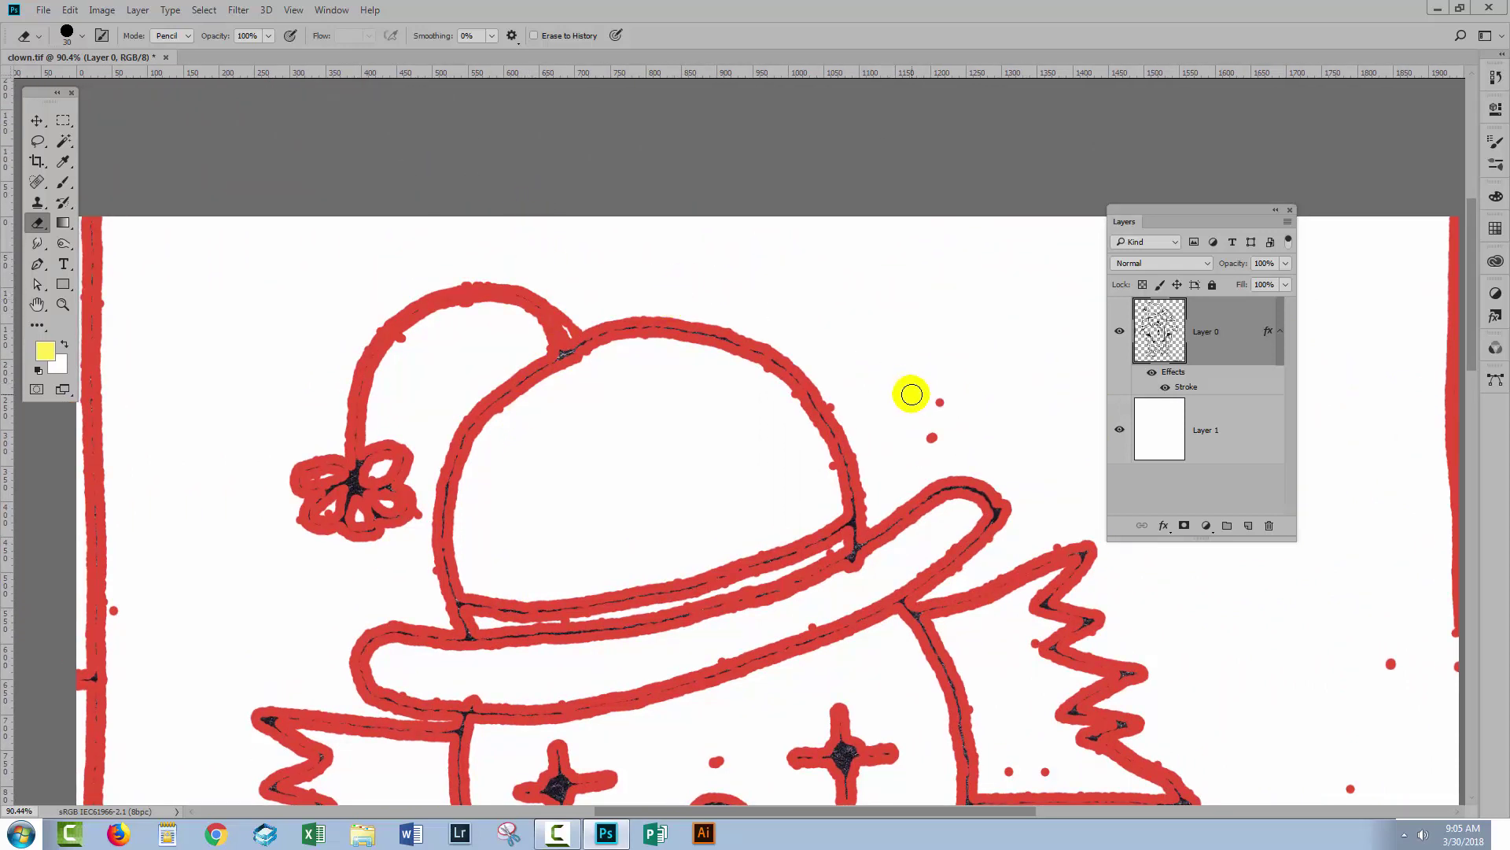
left_click(940, 402)
left_click(931, 439)
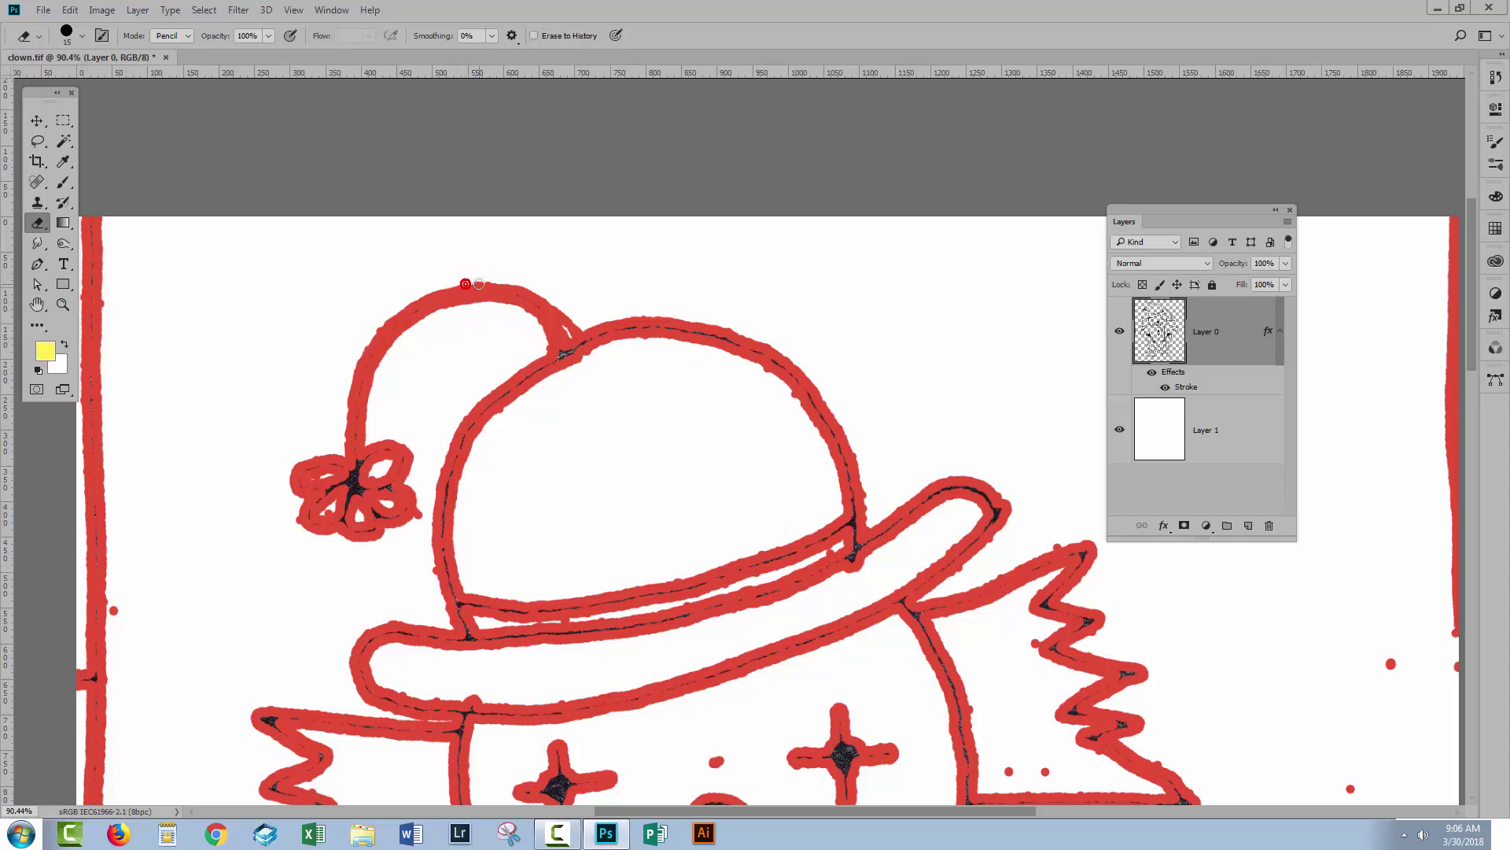
left_click_drag(225, 648, 276, 283)
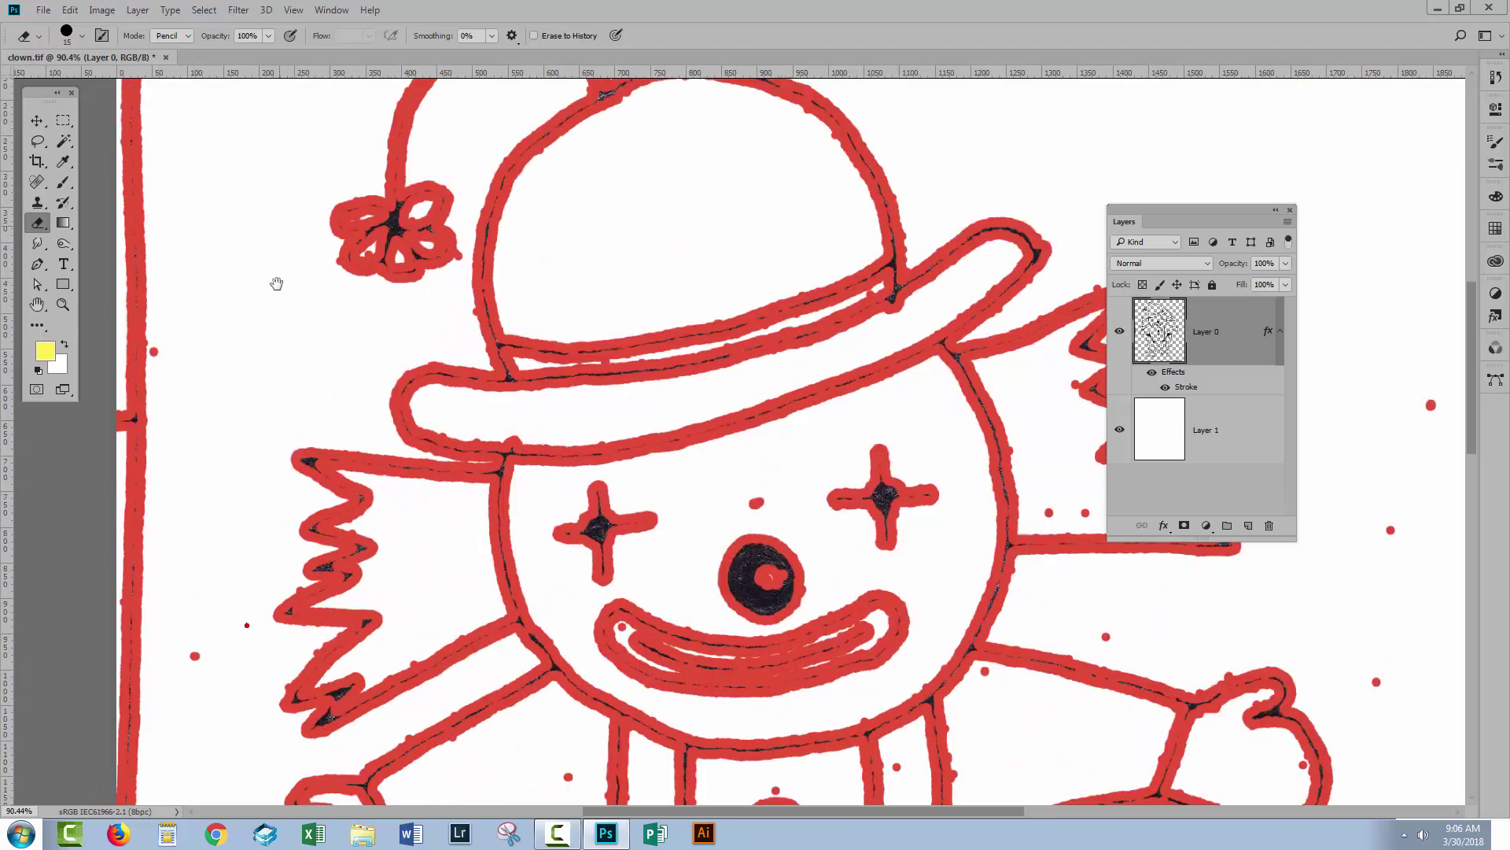
scroll(583, 422, "down", 3)
scroll(731, 294, "down", 1)
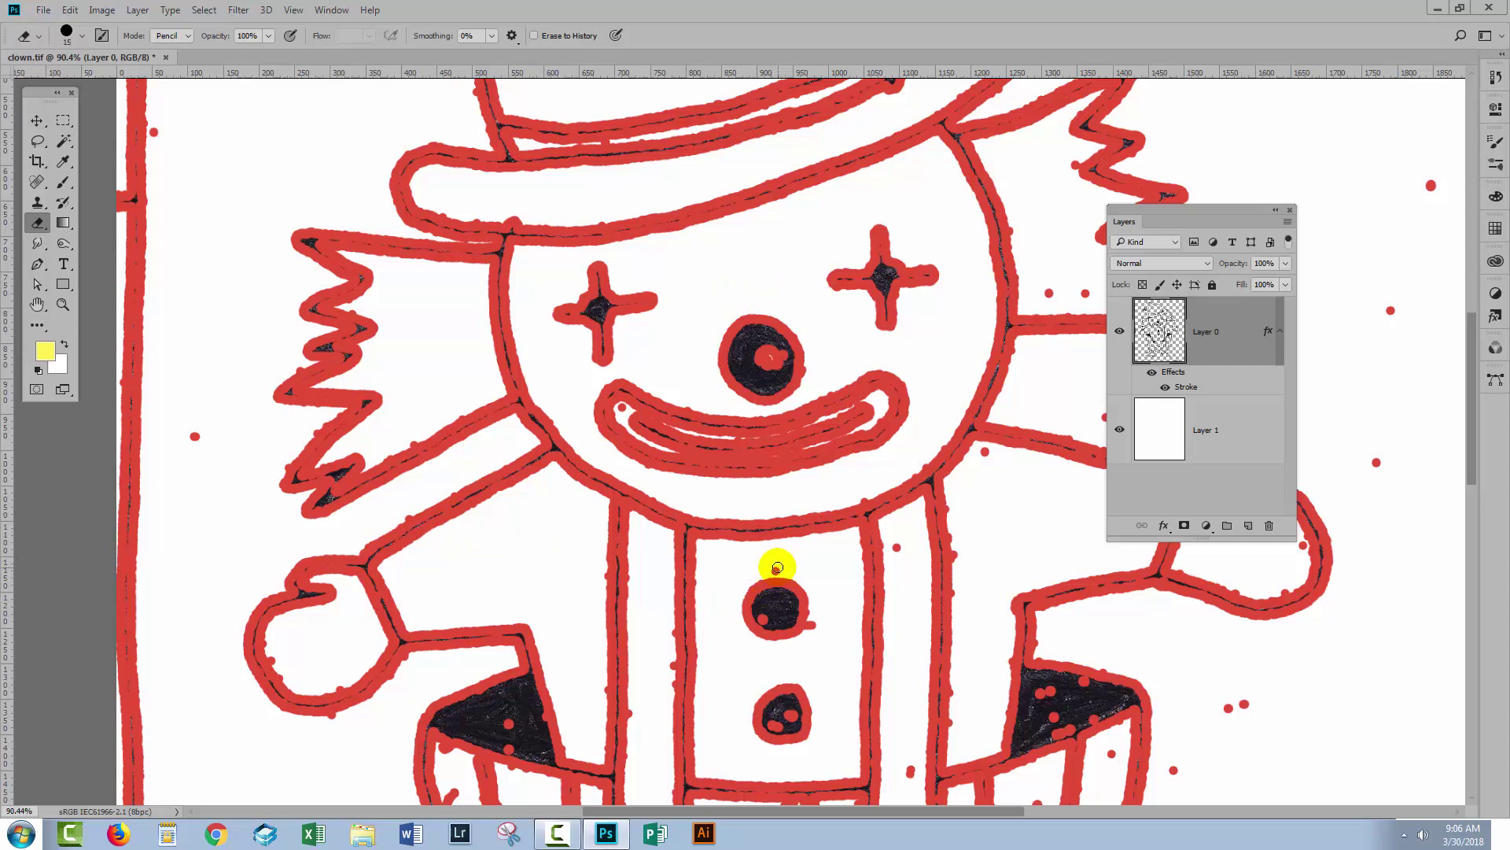
- Erase the red bumps beside the top button and along both vest lines
left_click(809, 620)
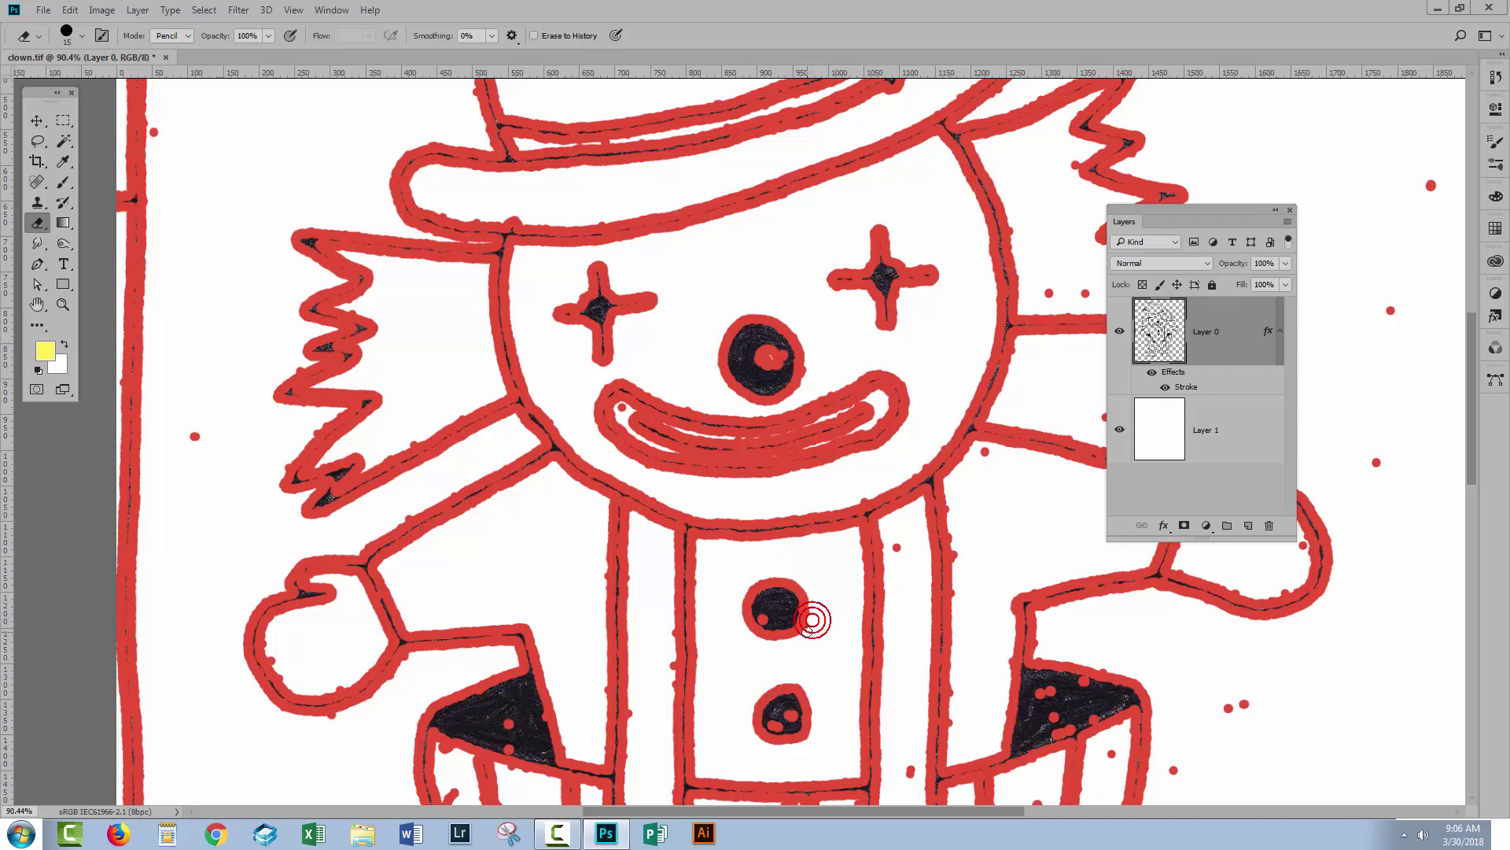
left_click(893, 547)
left_click(669, 658)
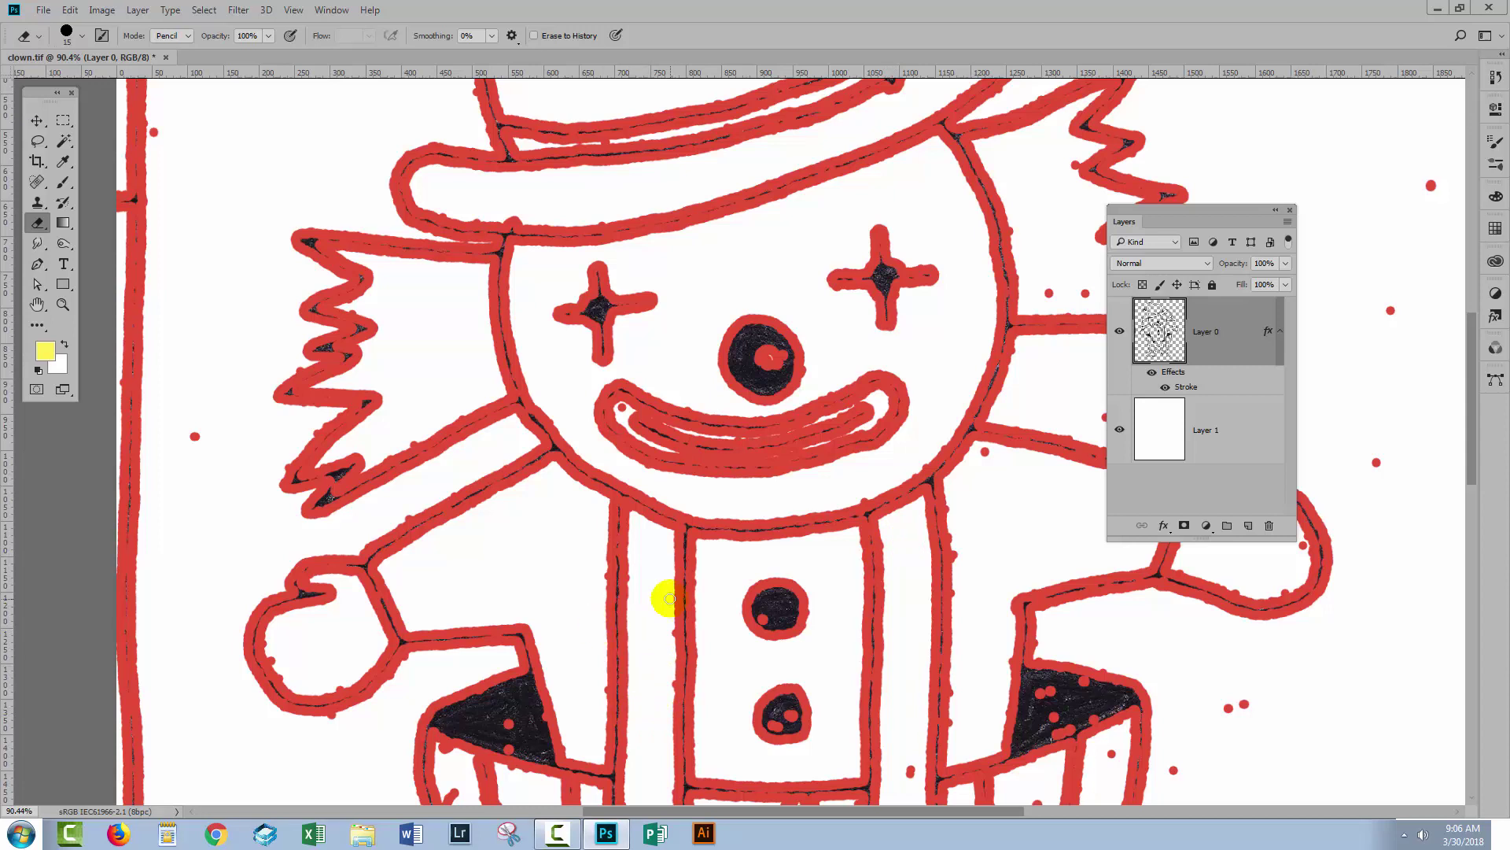
- Erase the red dots around the clown's right arm and inside the hand
mouse_move(918, 259)
left_mouse_down()
mouse_move(815, 451)
mouse_move(824, 419)
left_mouse_up()
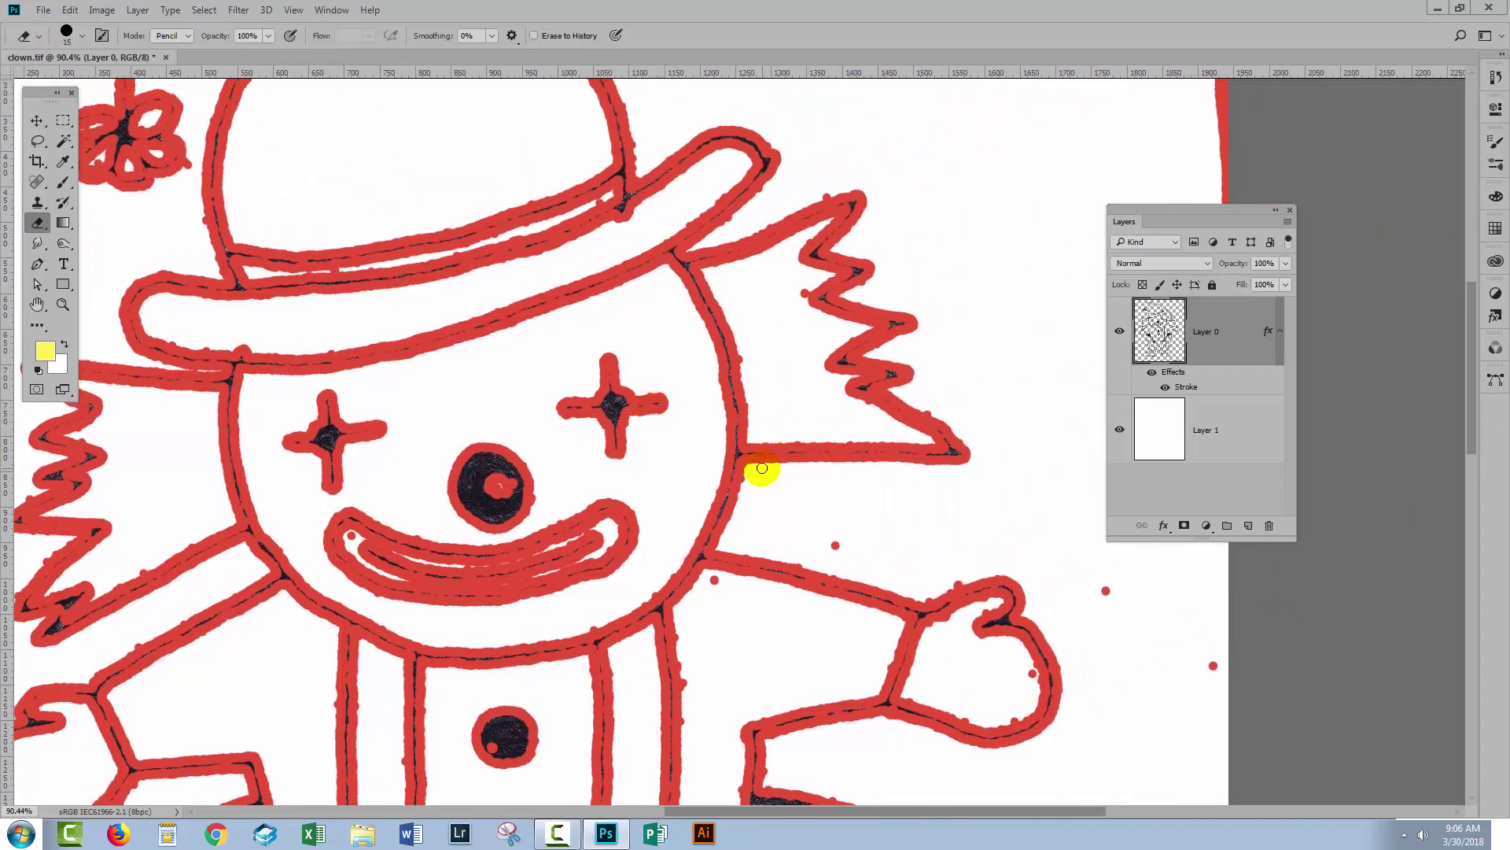
left_click(833, 544)
left_click_drag(722, 550, 712, 584)
left_click(1102, 585)
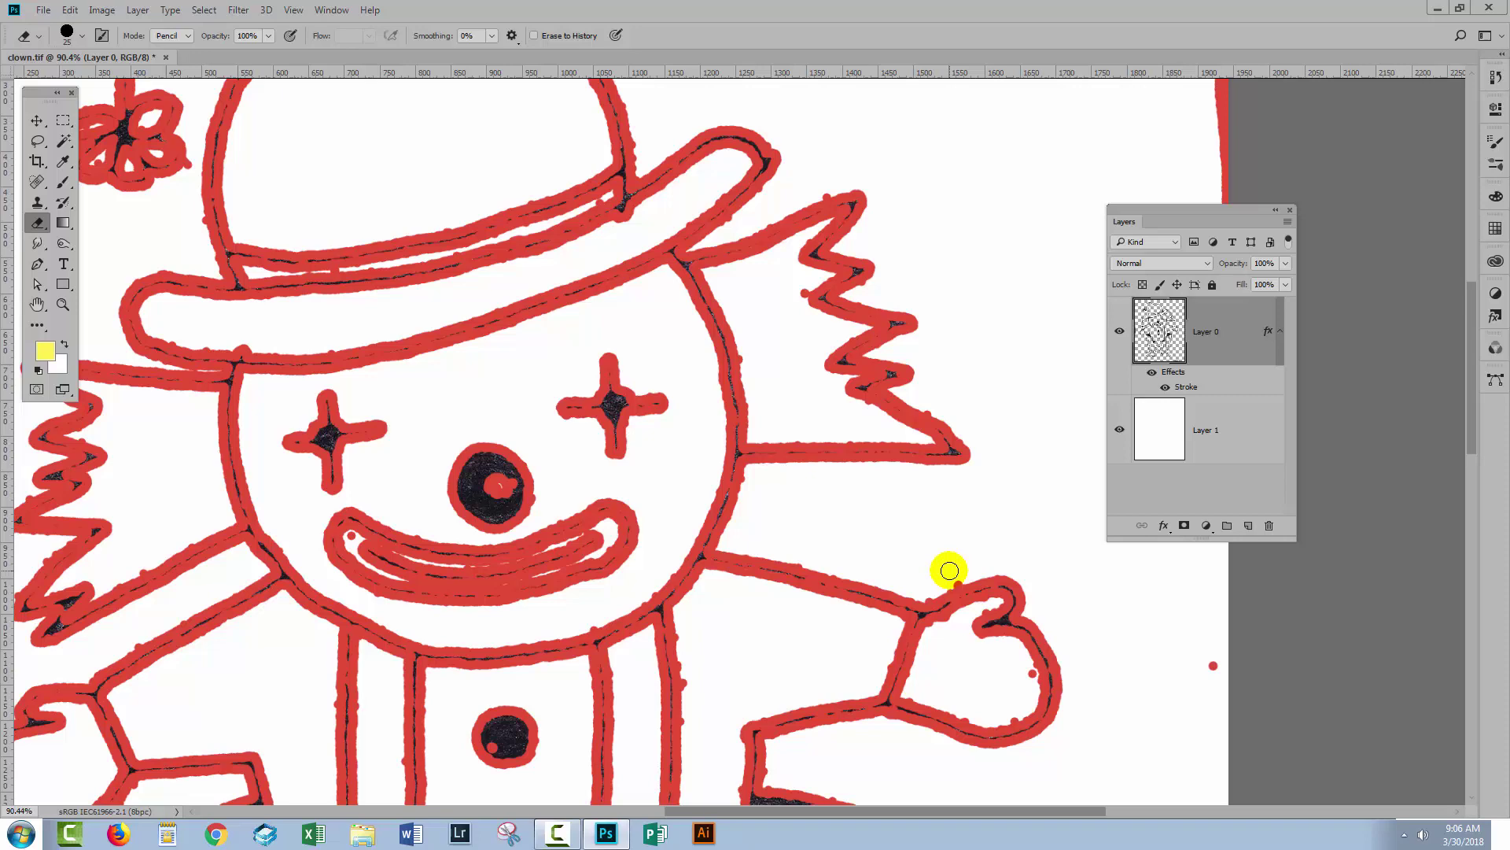
left_click(1025, 674)
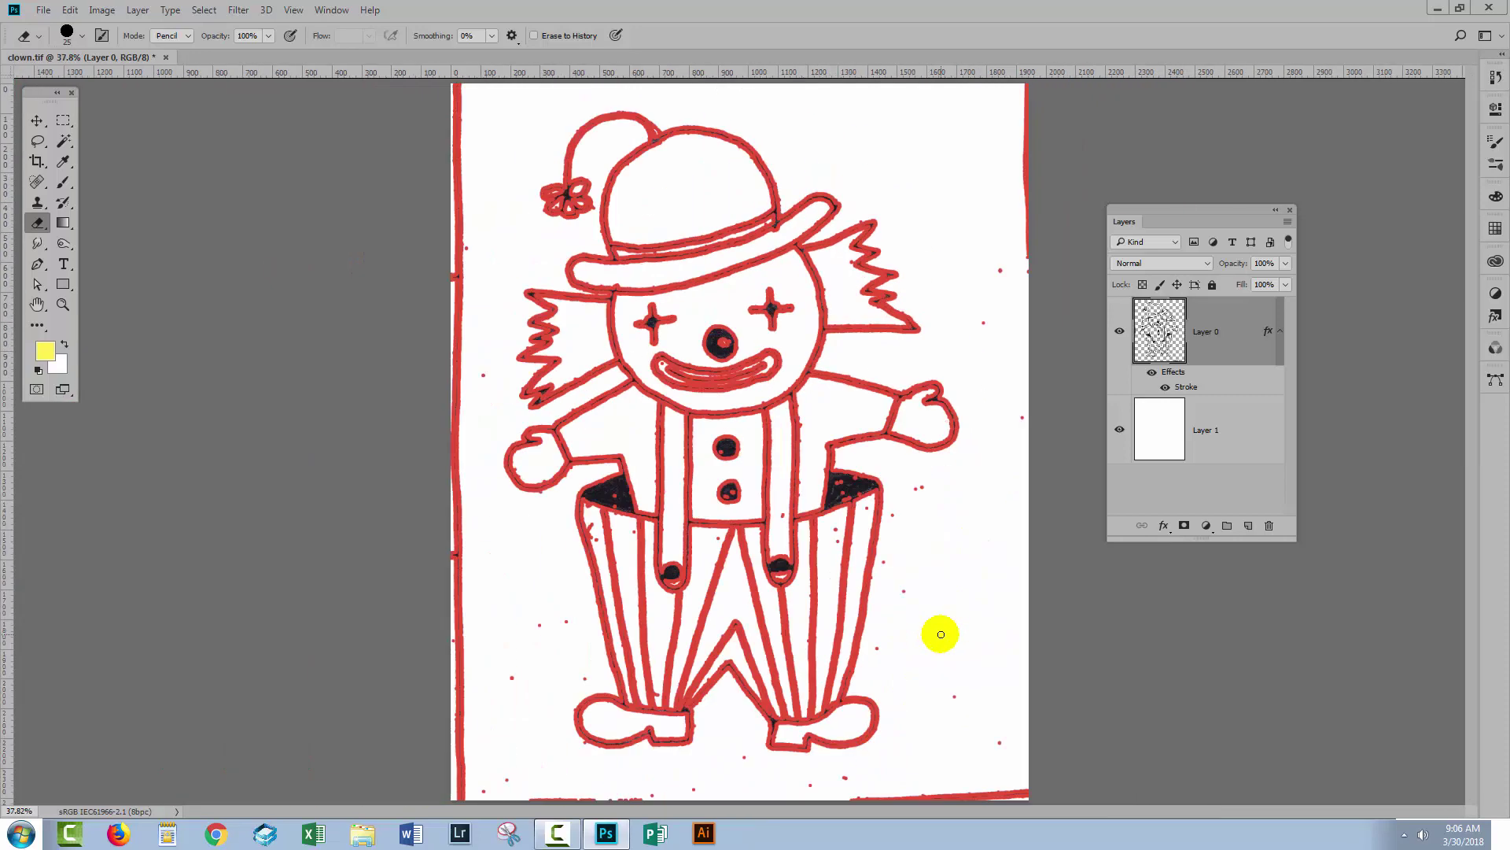
- Fit the drawing on screen, then erase red lines at the left, right and bottom-left edges
key("ctrl+0")
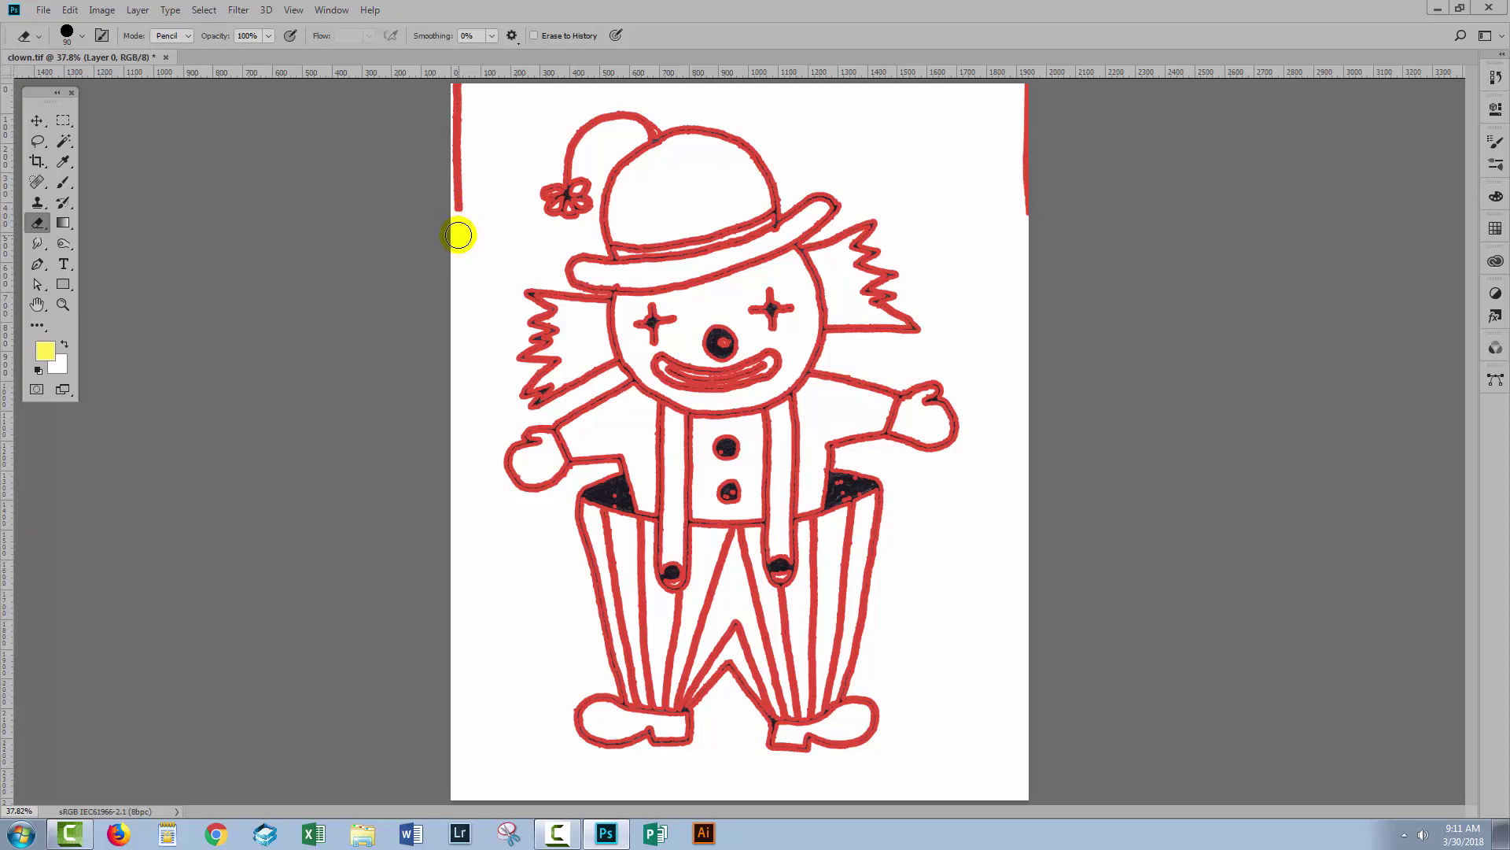
left_click_drag(459, 233, 465, 91)
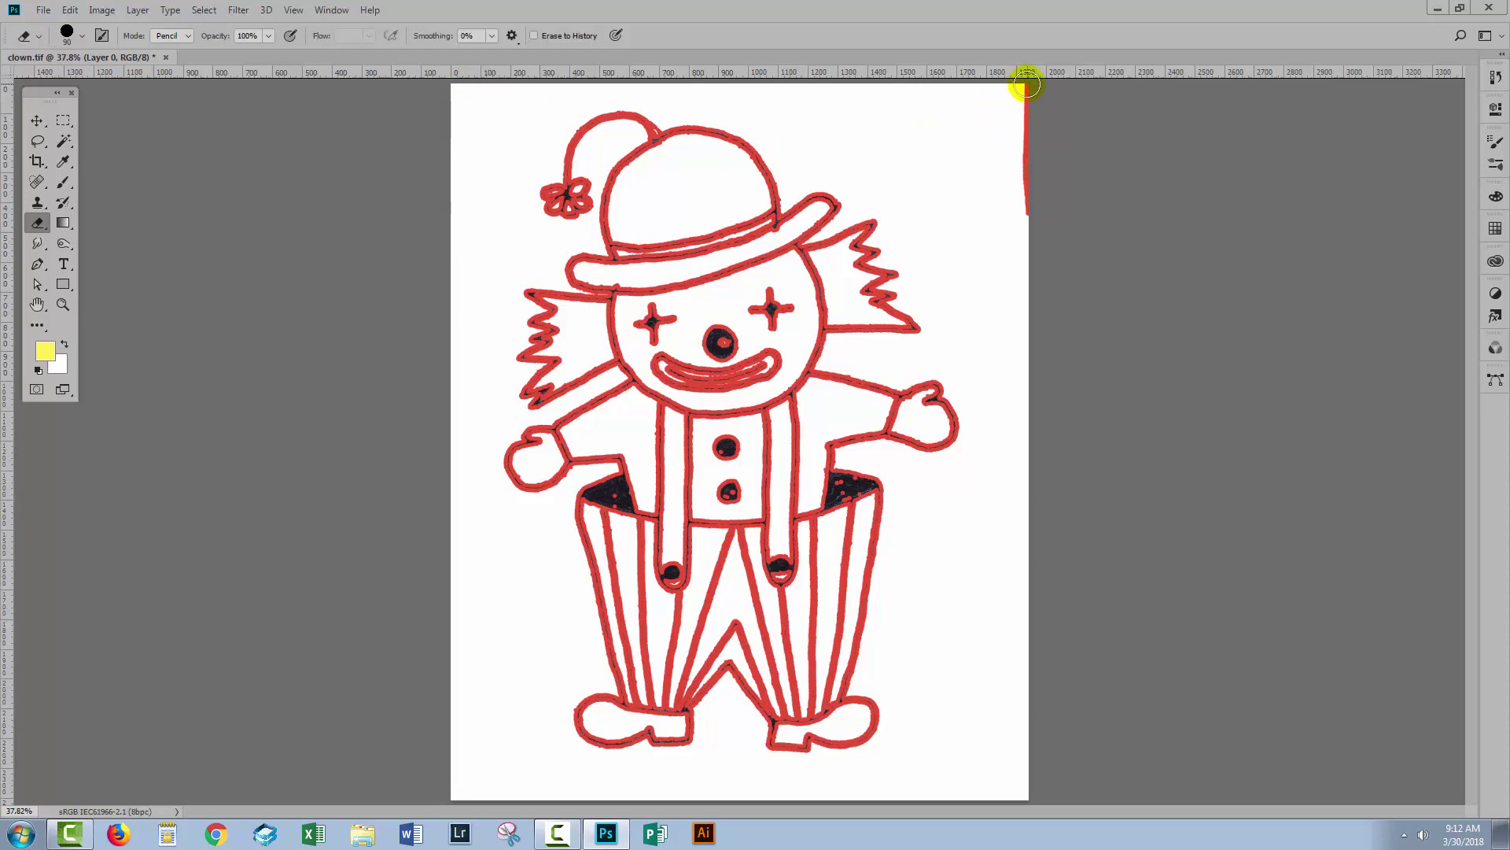
left_click_drag(1026, 82, 1022, 792)
left_click_drag(489, 775, 456, 791)
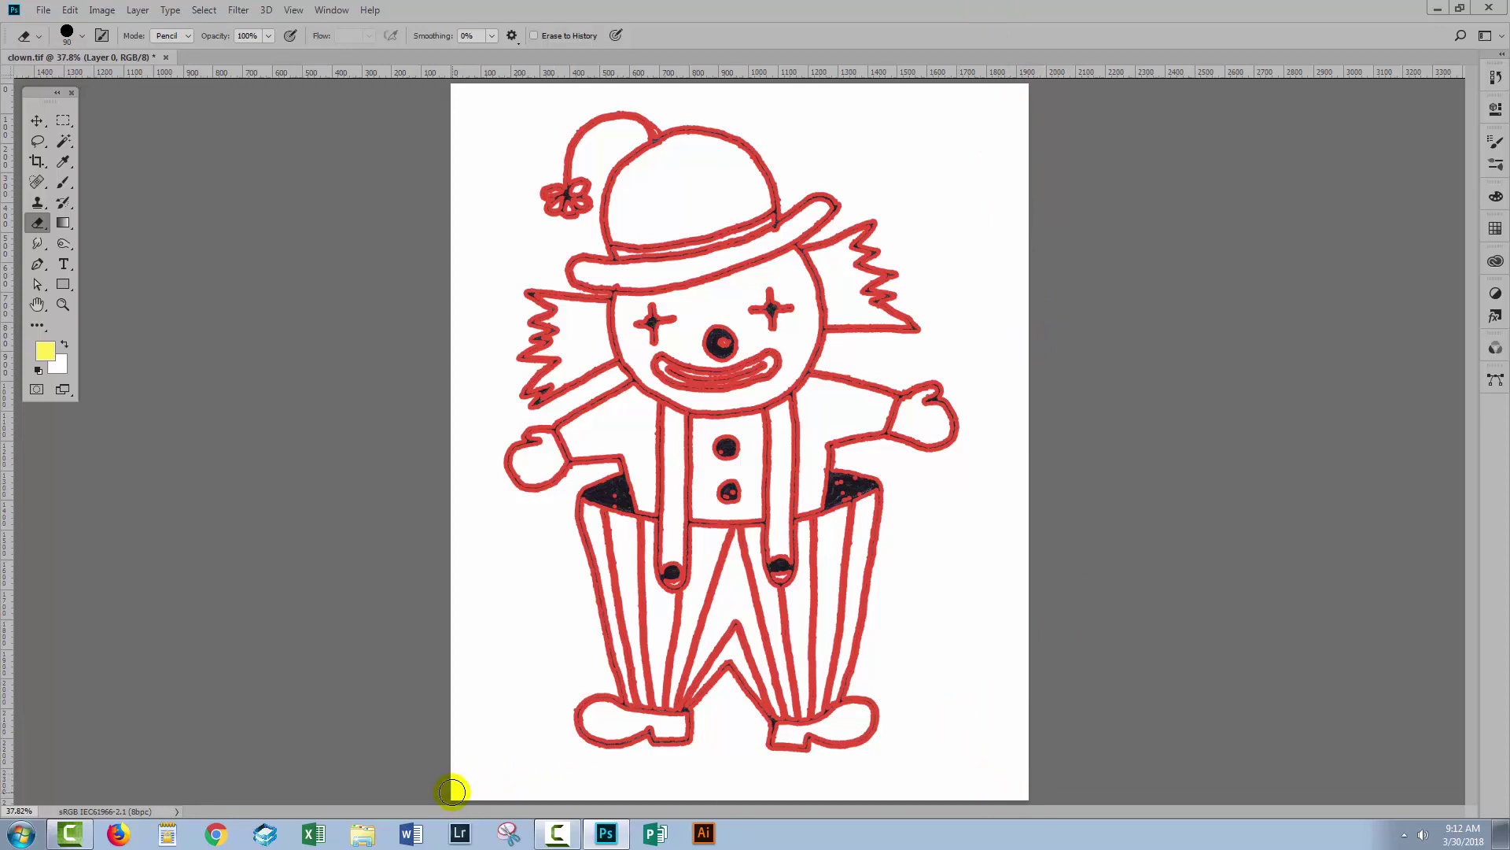
left_click(514, 758)
left_click(722, 344)
left_click(716, 339)
left_click(721, 341)
left_click(720, 342)
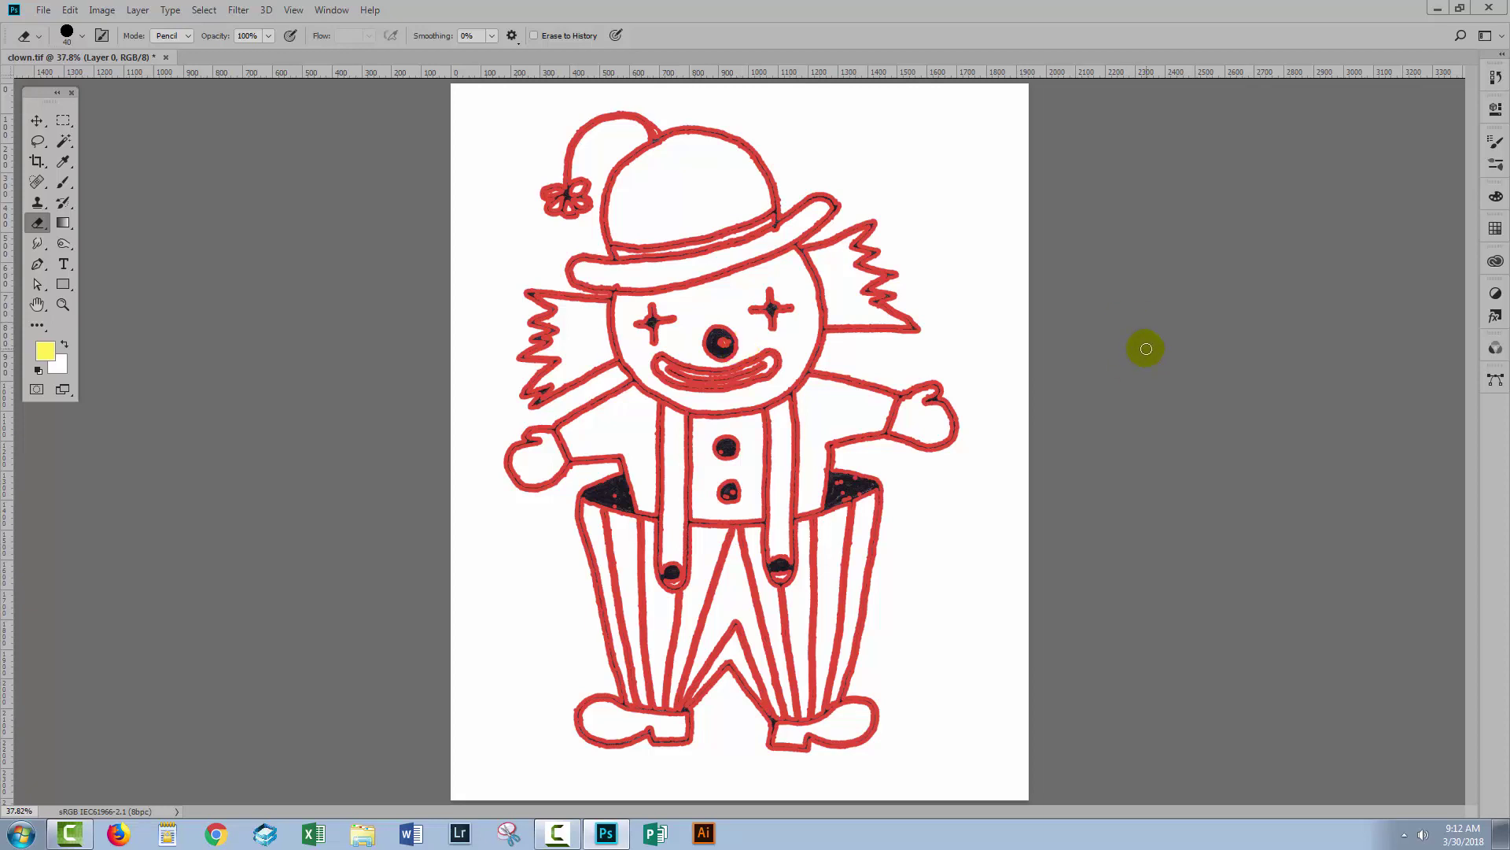
- Delete Layer 0's red Stroke effect and zoom in on the clown's face and body
key("F7")
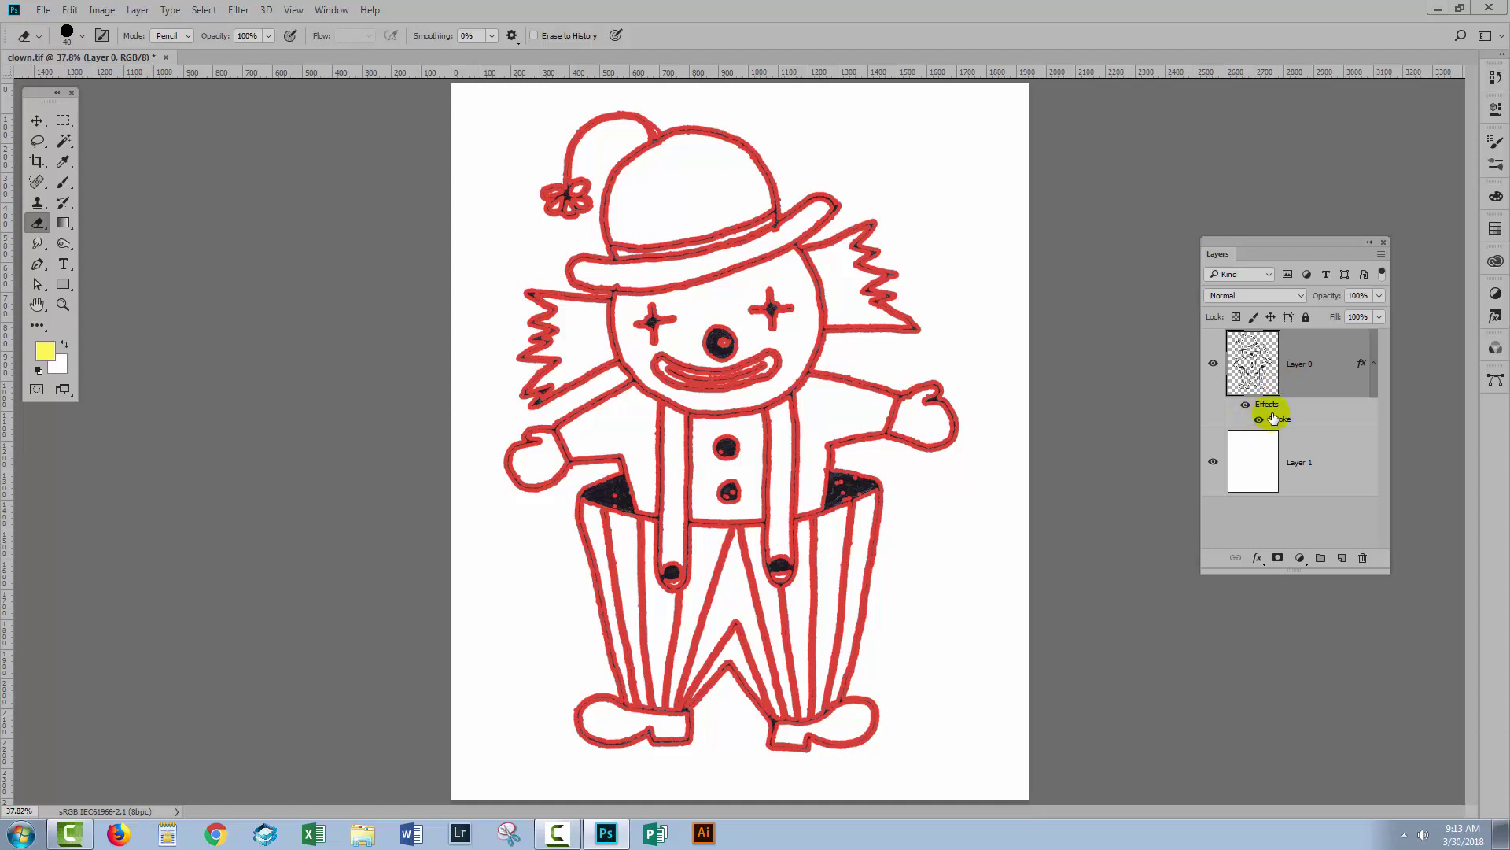
left_click_drag(1279, 416, 1364, 560)
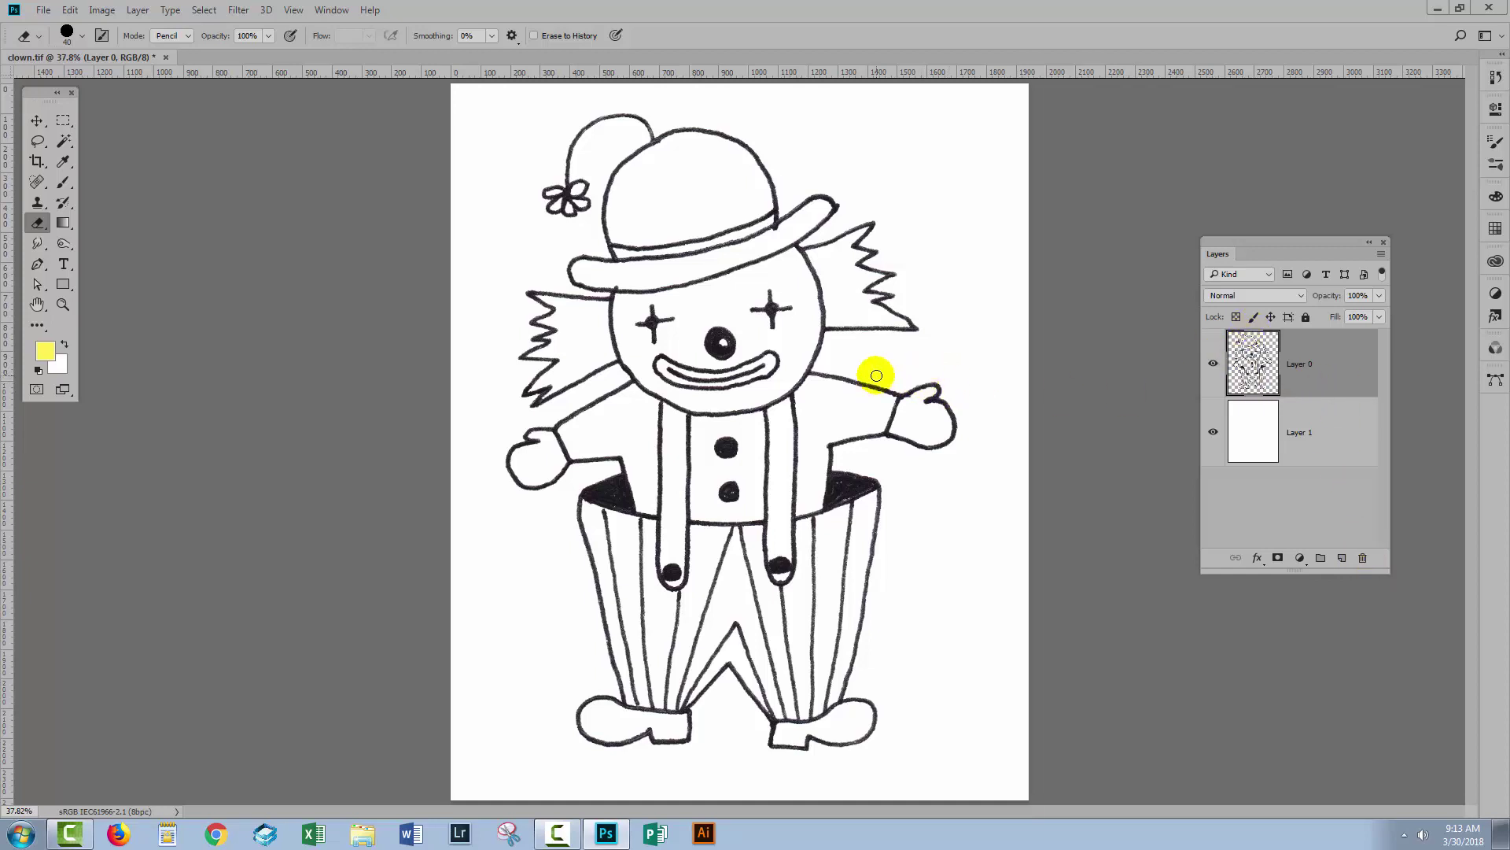
key("z")
left_click_drag(728, 434, 768, 593)
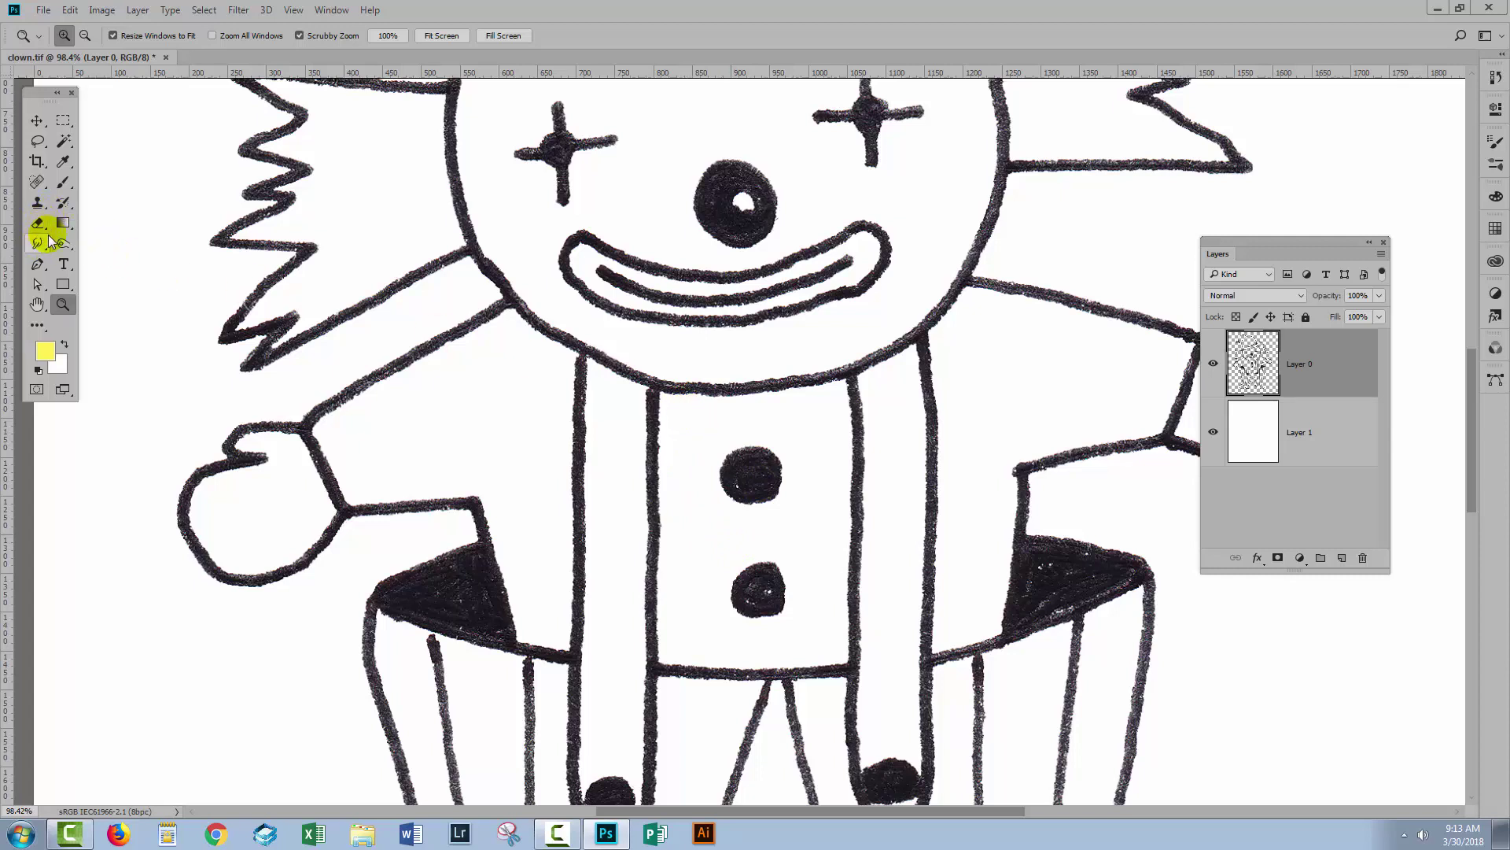
- Sample the left pocket's dark colour and brush that pocket in solid
left_click(64, 161)
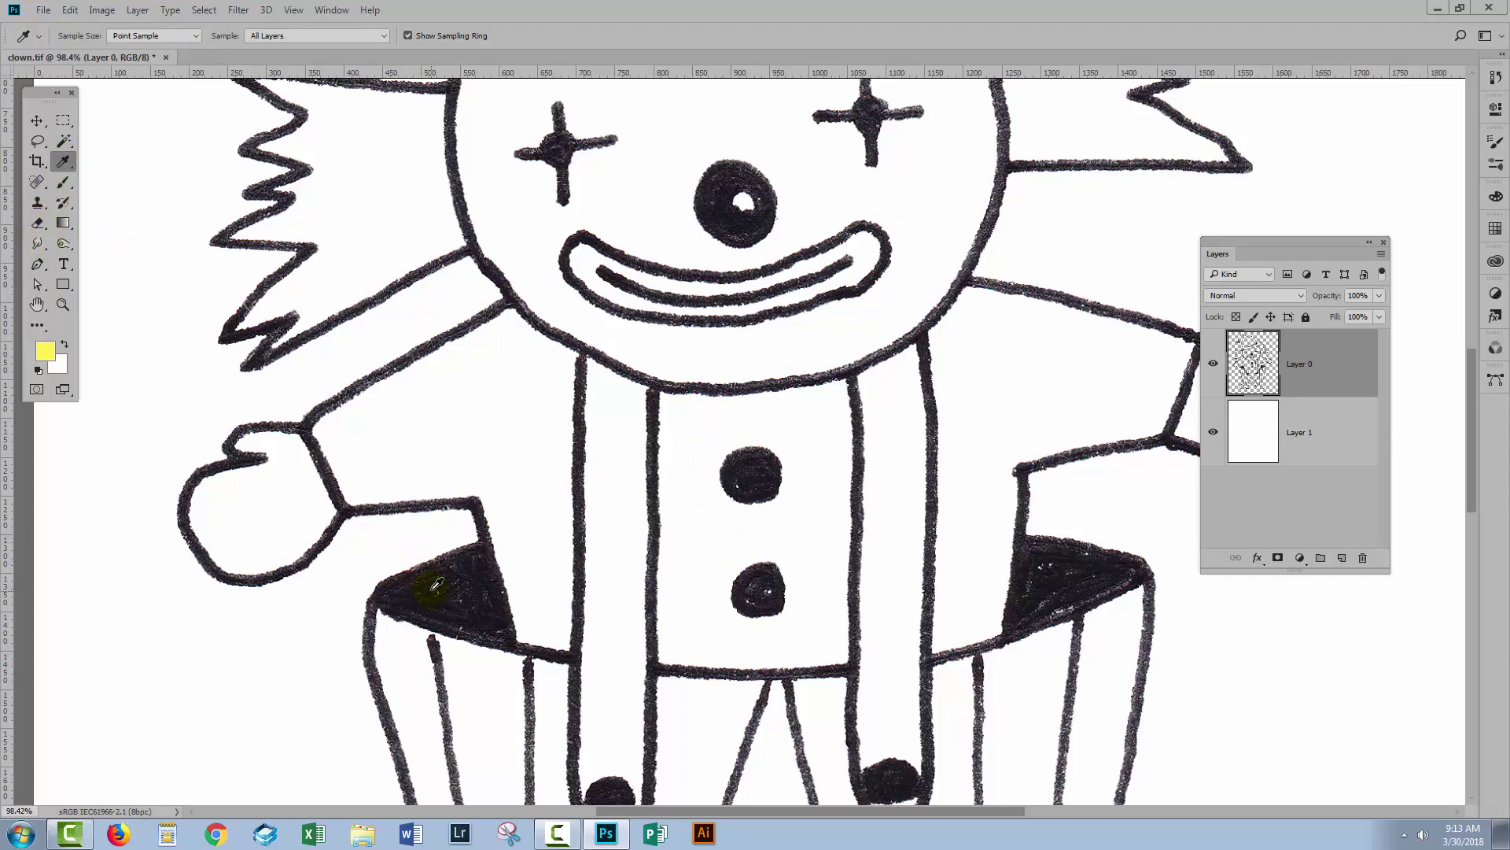
left_click_drag(410, 557, 457, 587)
left_click(64, 187)
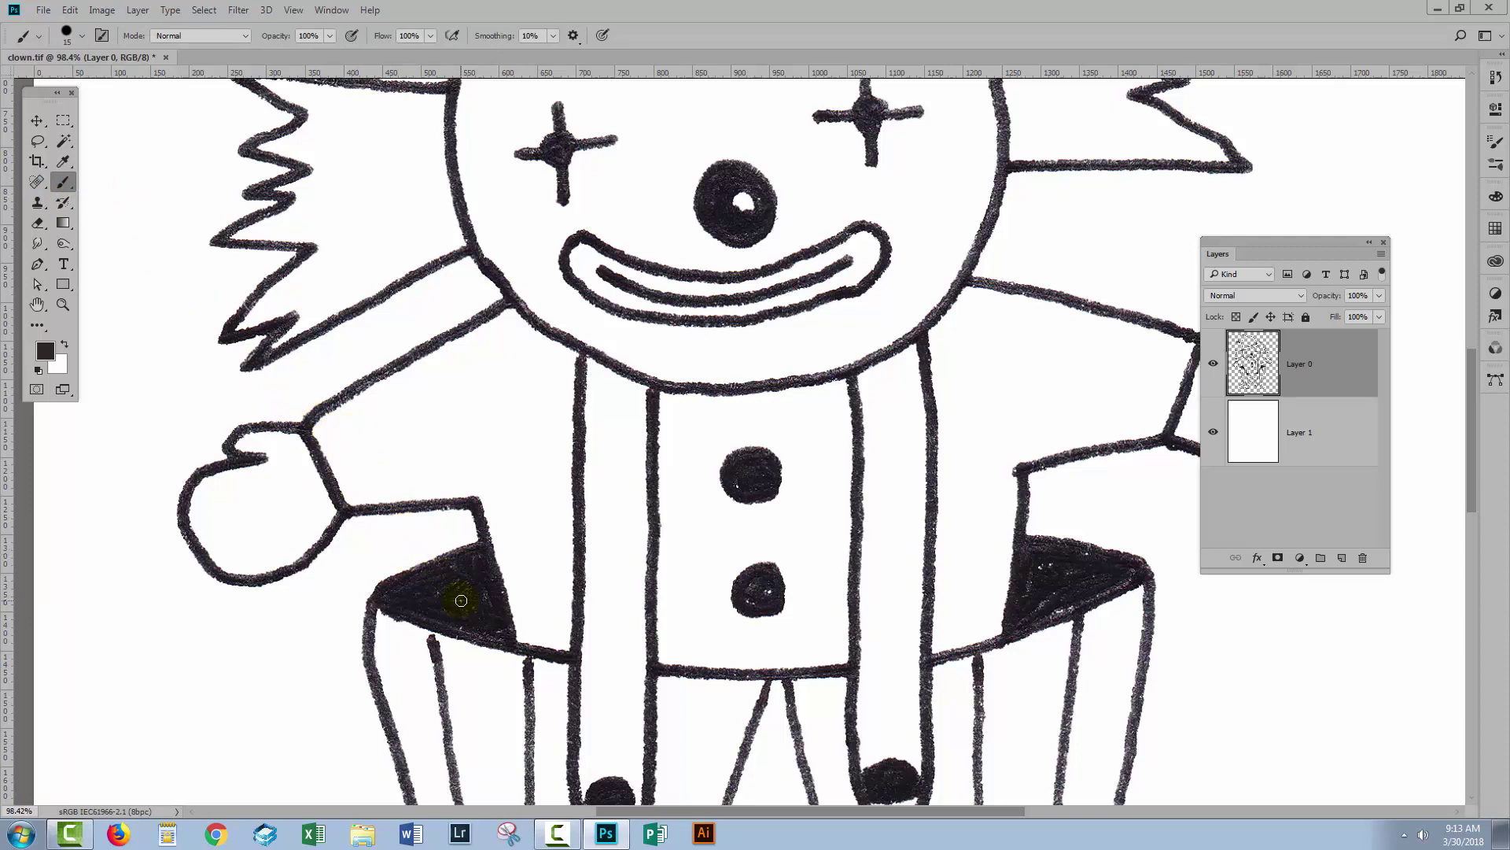
left_click_drag(458, 638, 464, 631)
- Brush the upper and lower buttons and the right pocket solid dark
left_click(729, 485)
left_click(780, 593)
left_click_drag(765, 598, 746, 605)
left_click_drag(979, 566, 1028, 568)
mouse_move(708, 398)
left_mouse_down()
mouse_move(734, 474)
mouse_move(731, 463)
left_mouse_up()
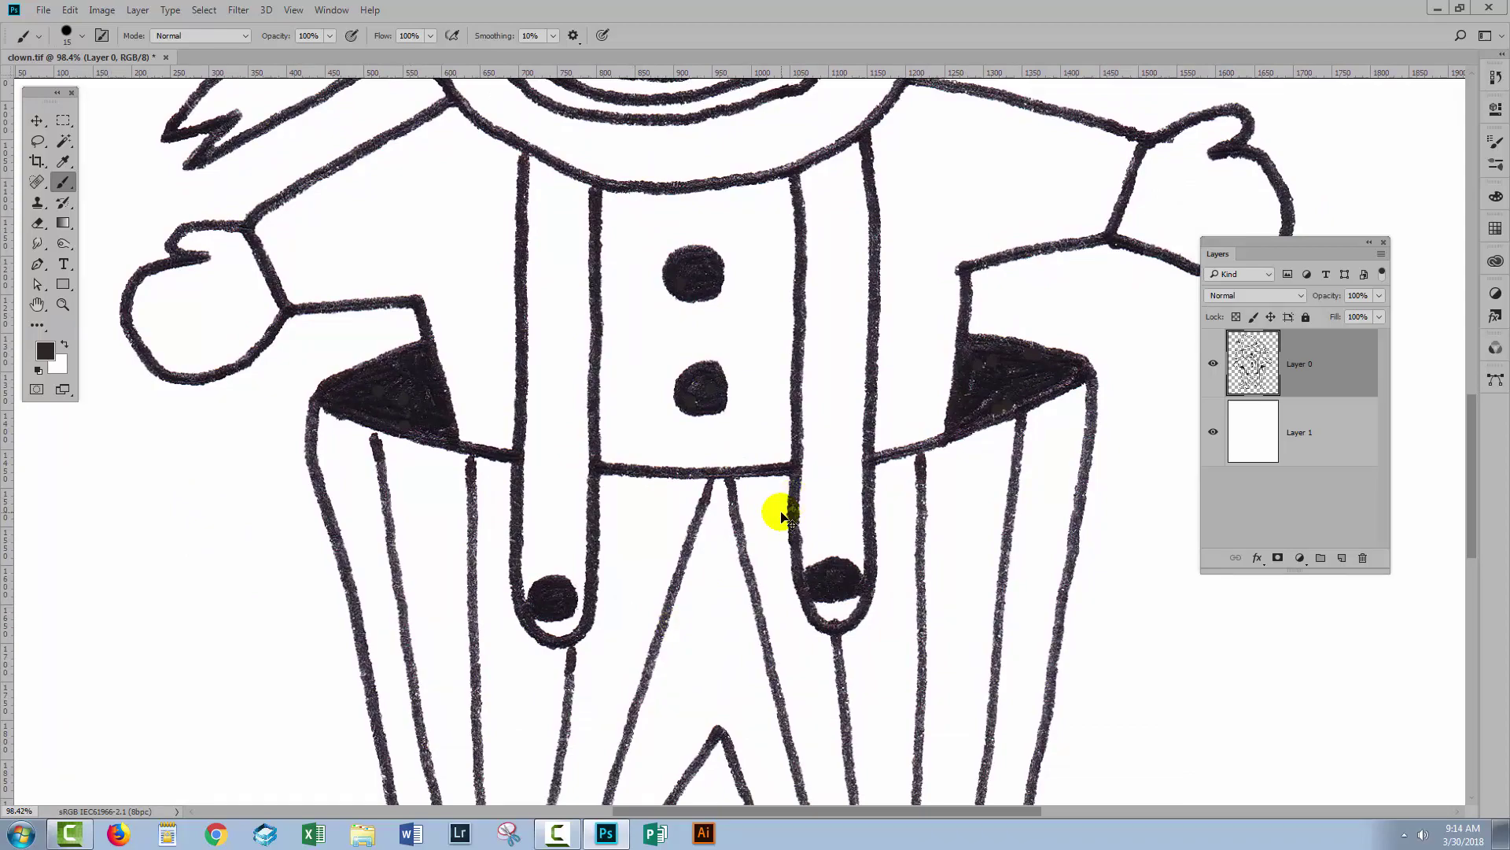
- Apply Image > Adjustments > Desaturate to Layer 0, stripping colour from the clown's lines
key("ctrl+0")
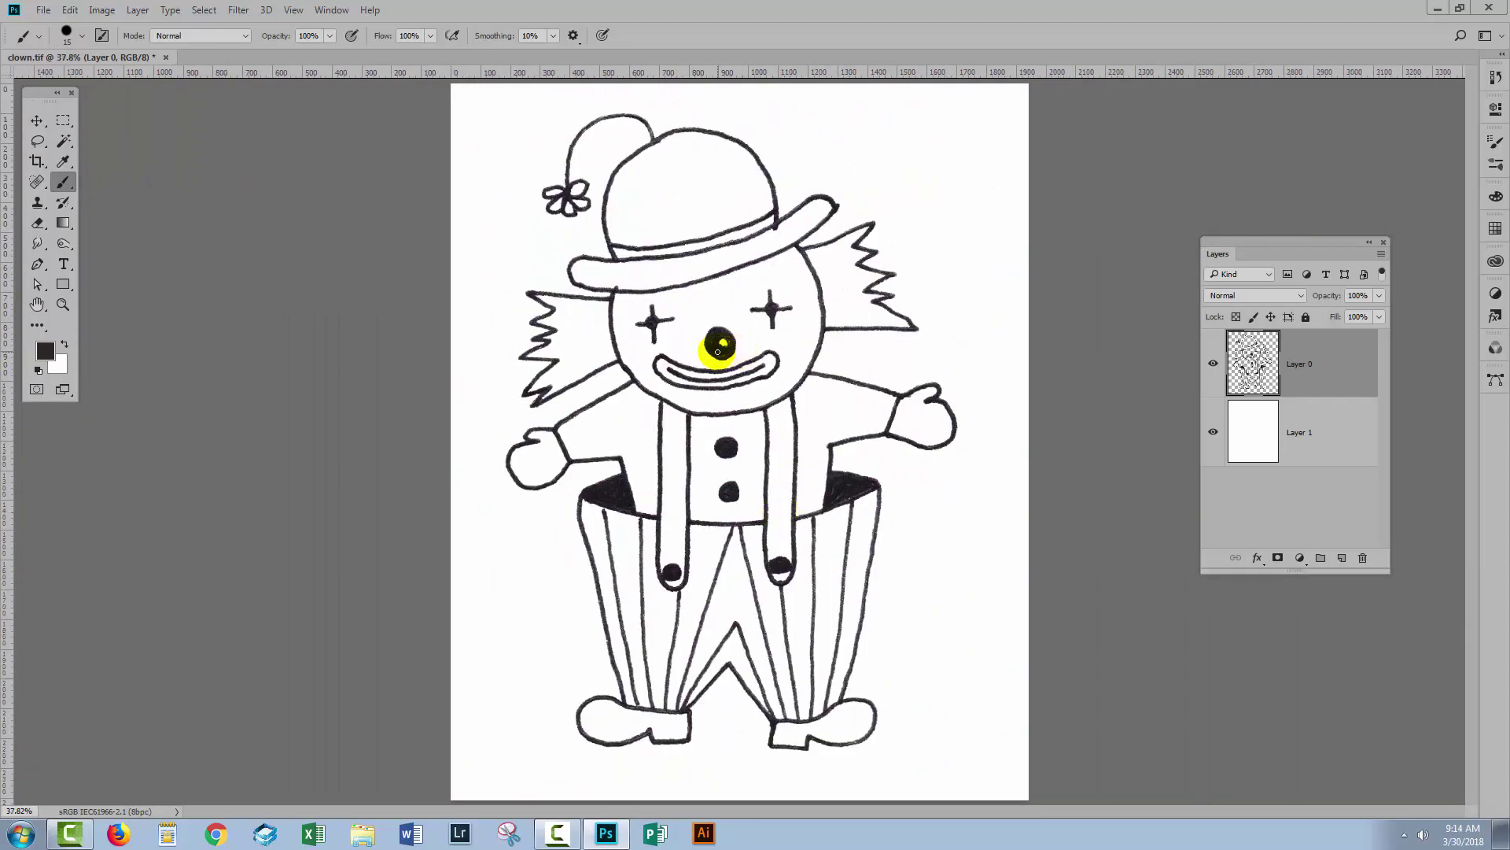
key("z")
left_click_drag(646, 280, 756, 502)
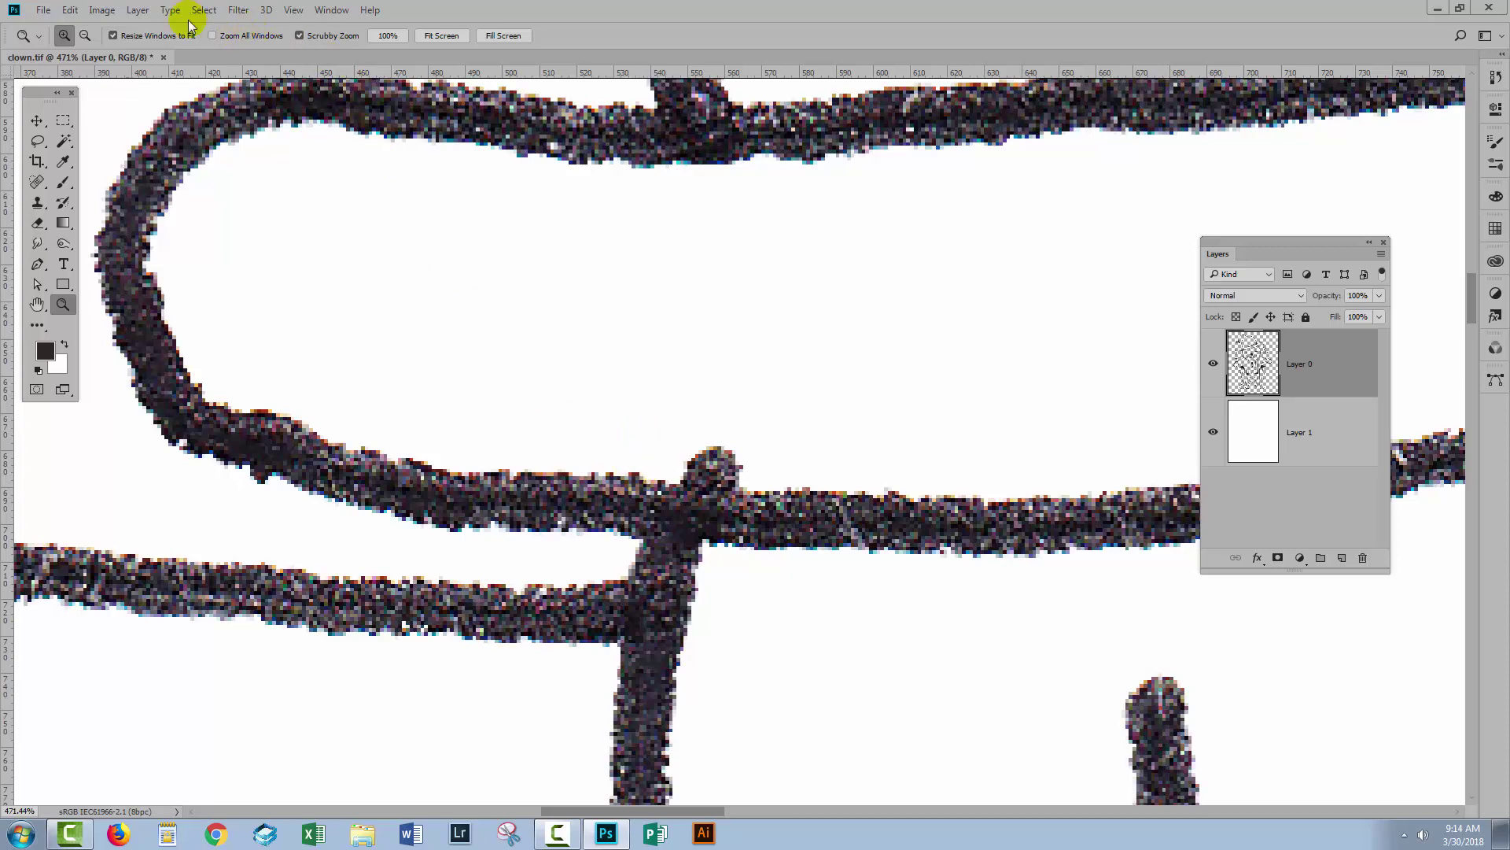
left_click(103, 12)
mouse_move(126, 50)
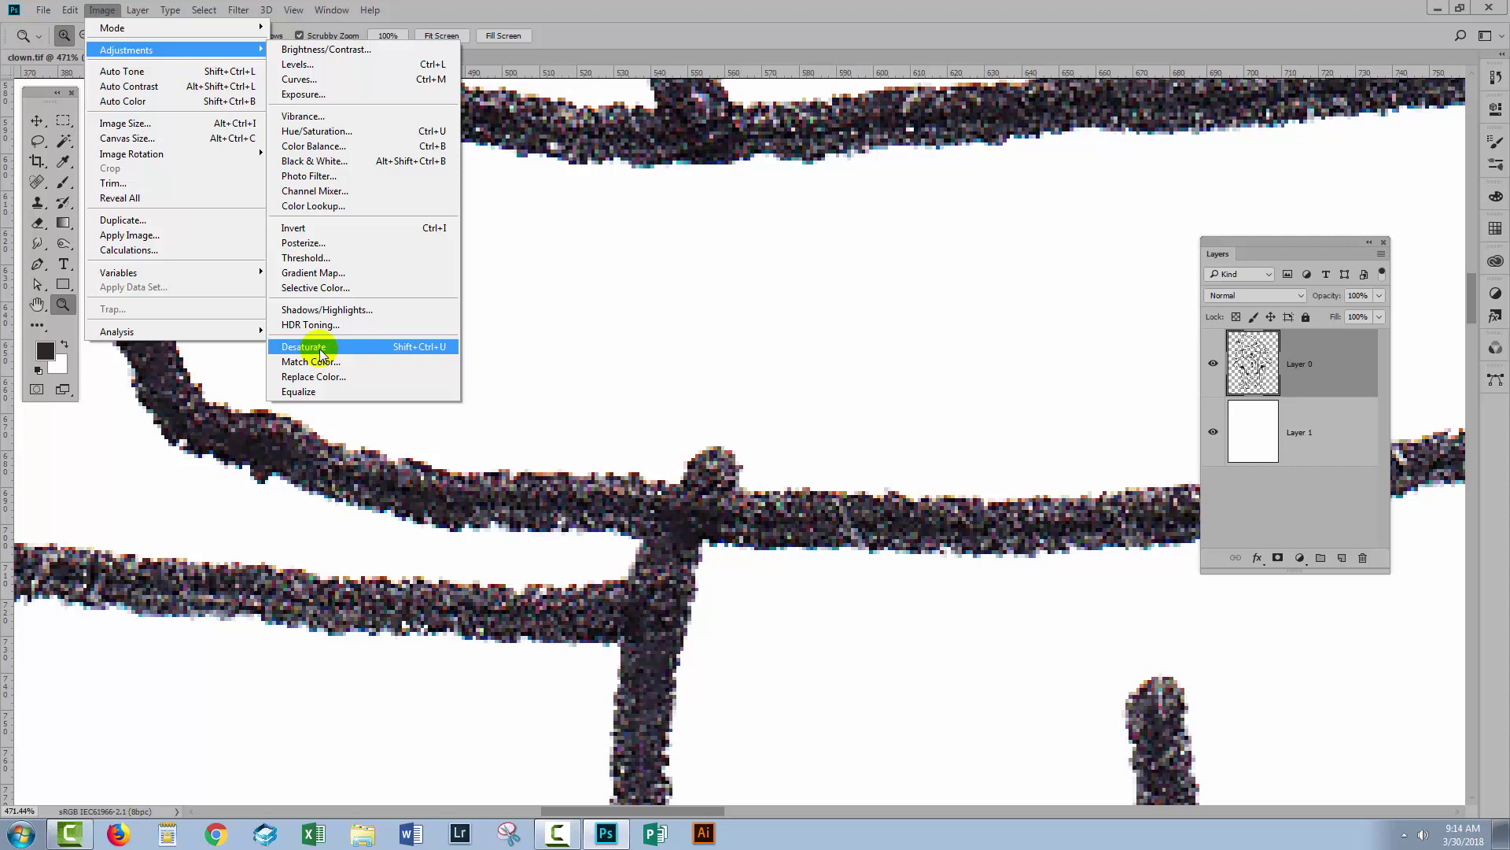
left_click(321, 351)
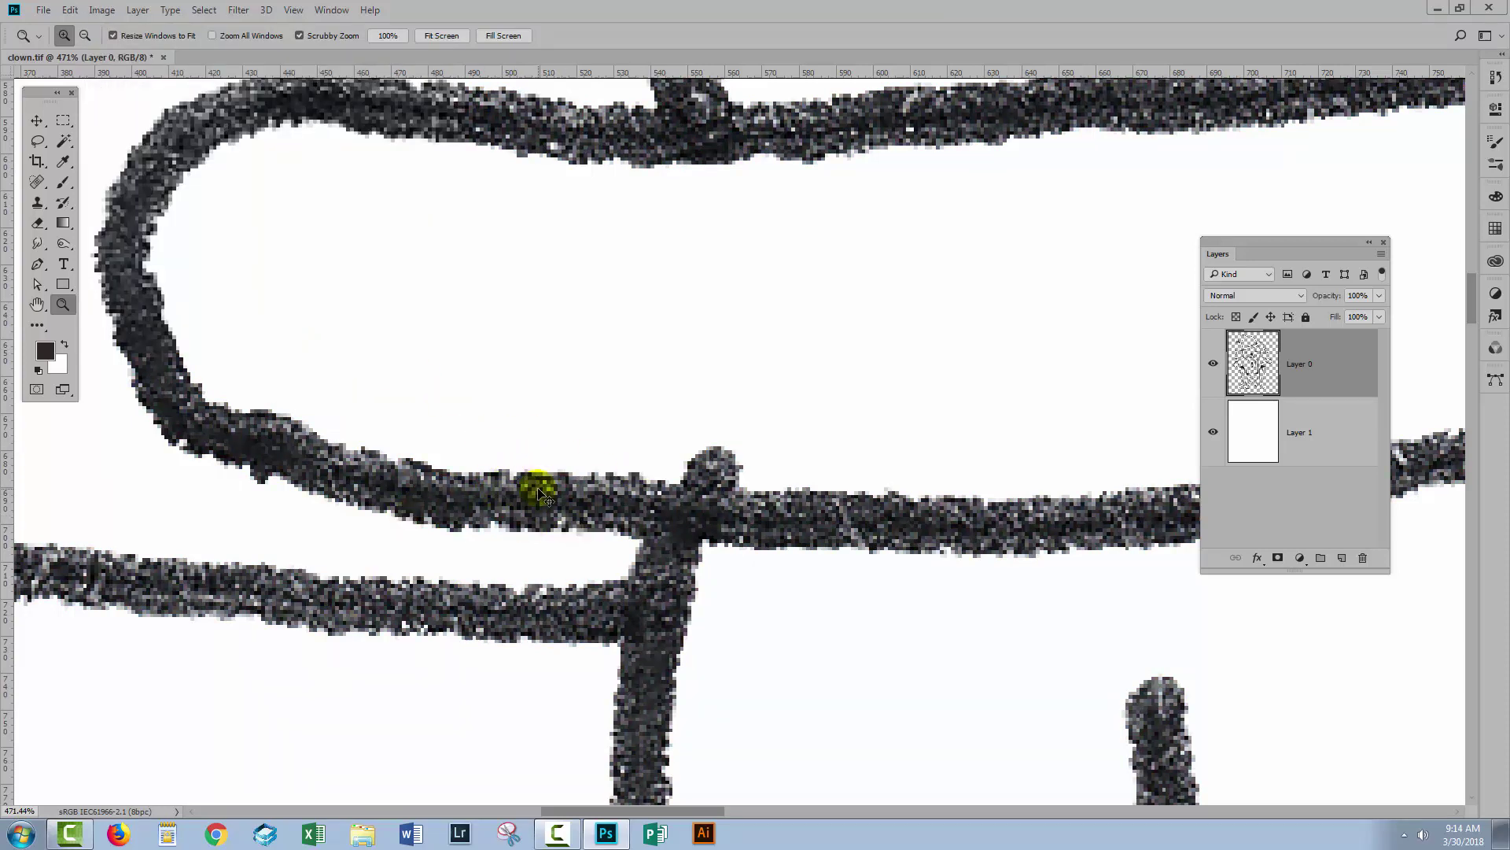
key("ctrl+0")
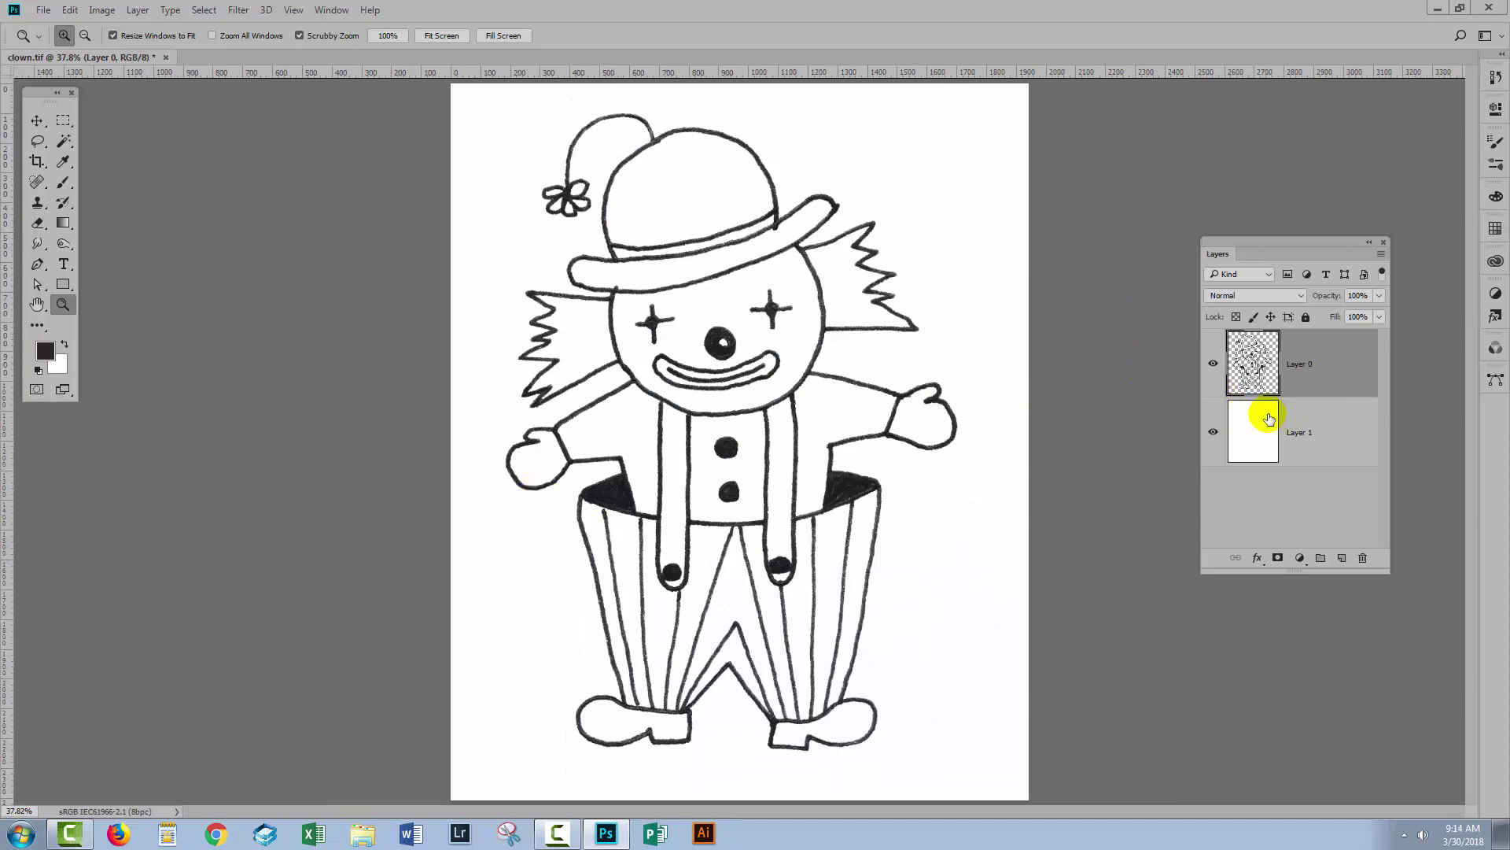
- Duplicate Layer 0 and set the copy's blending mode to Multiply to darken the lines
left_click_drag(629, 396, 631, 539)
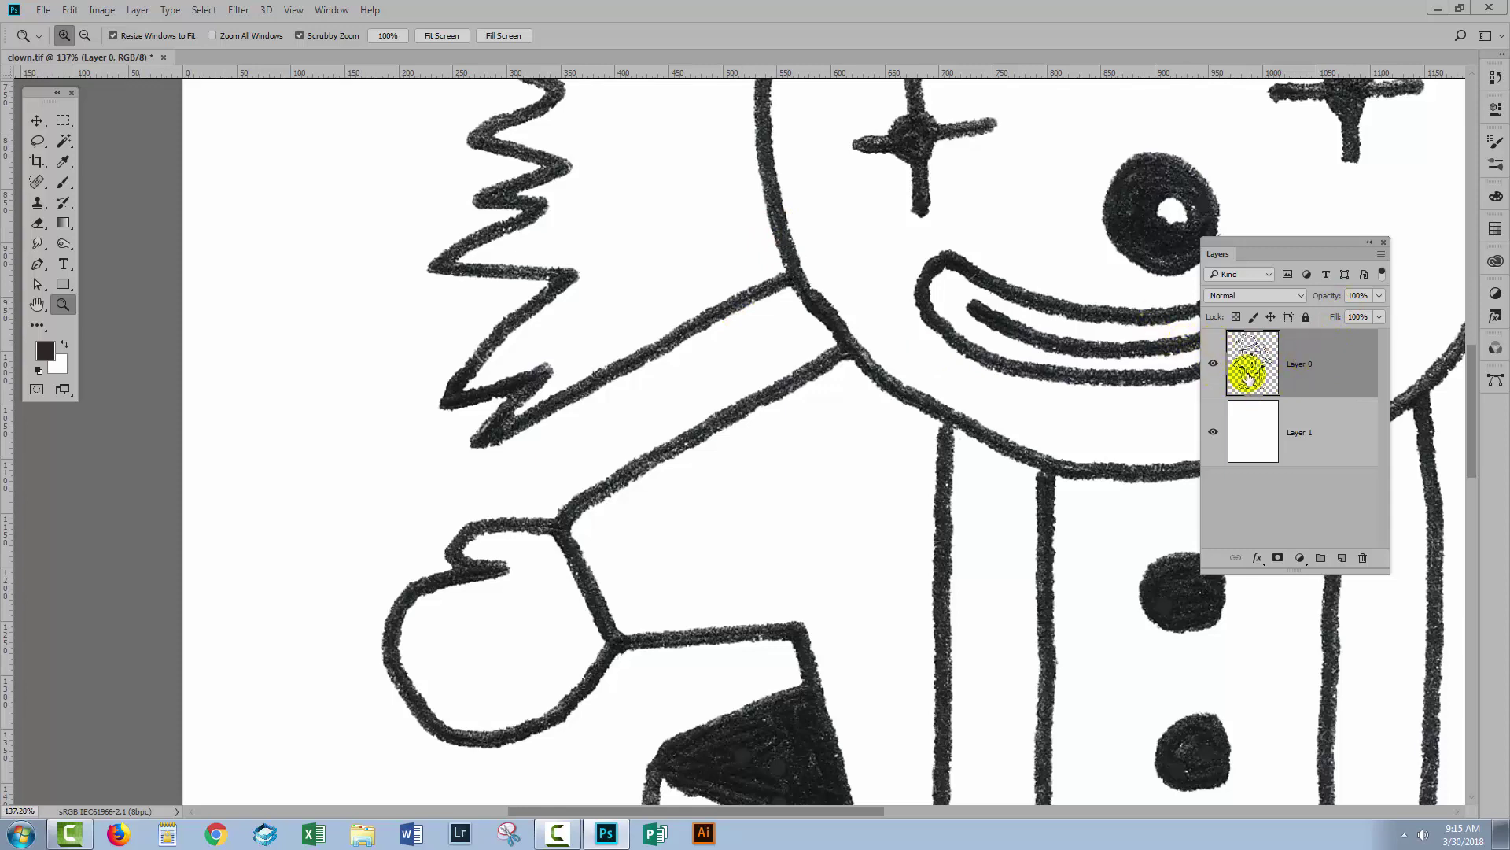
left_click_drag(1248, 379, 1341, 554)
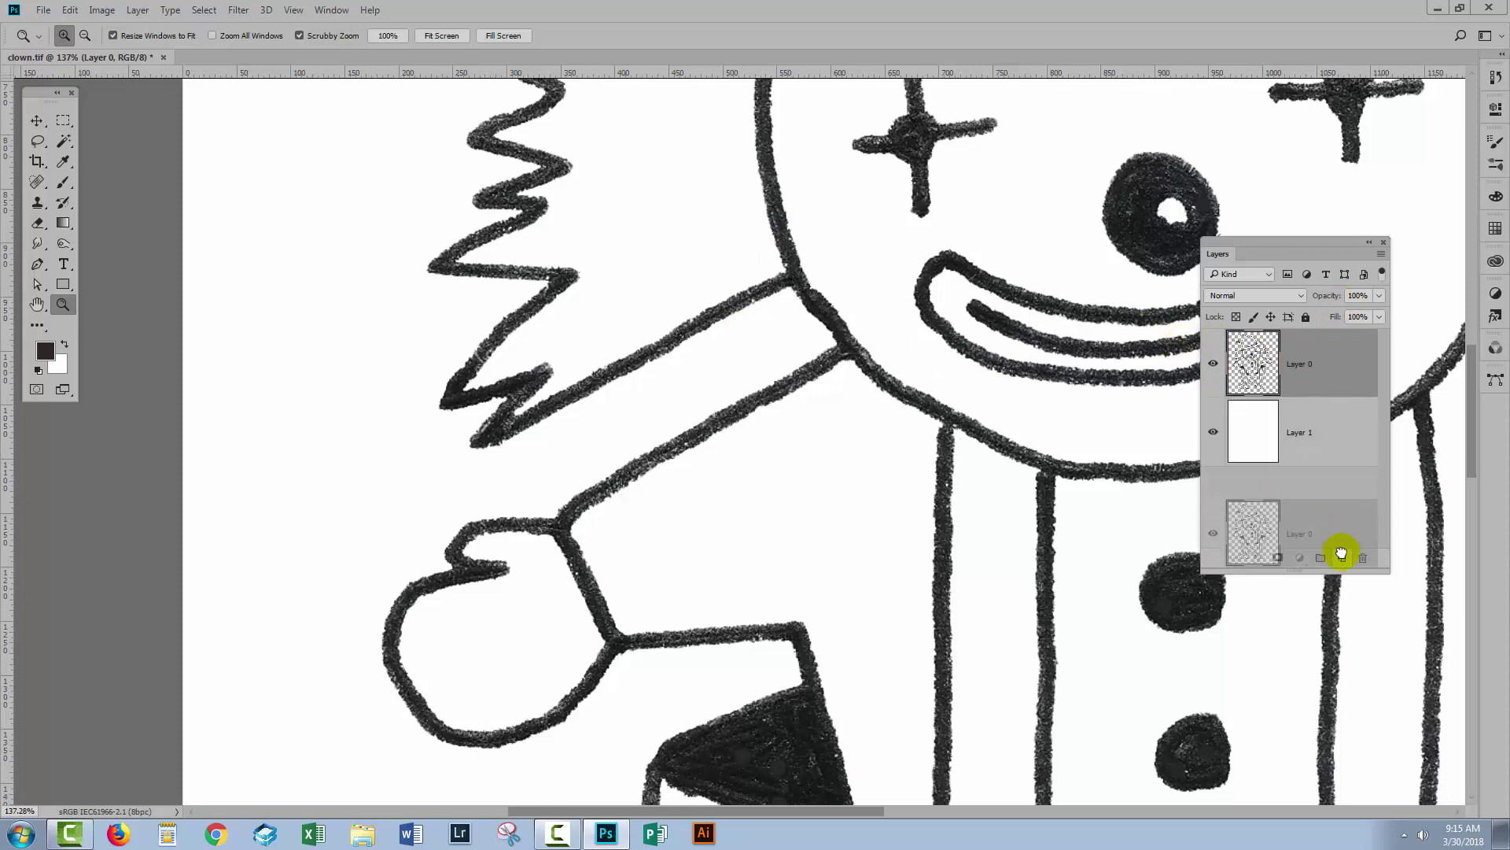
left_click_drag(1341, 558, 1343, 559)
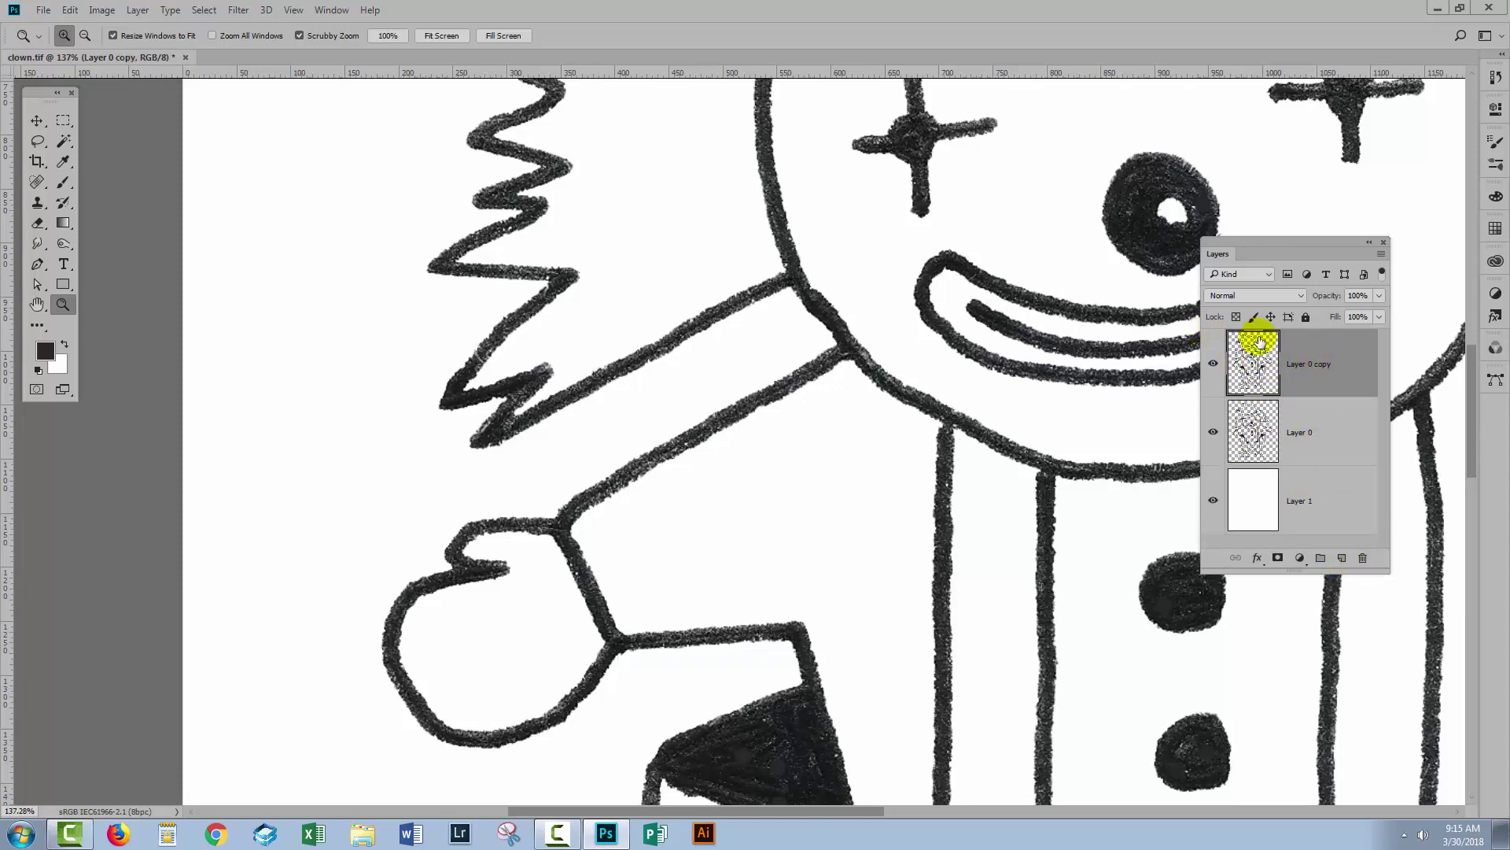
left_click(1245, 293)
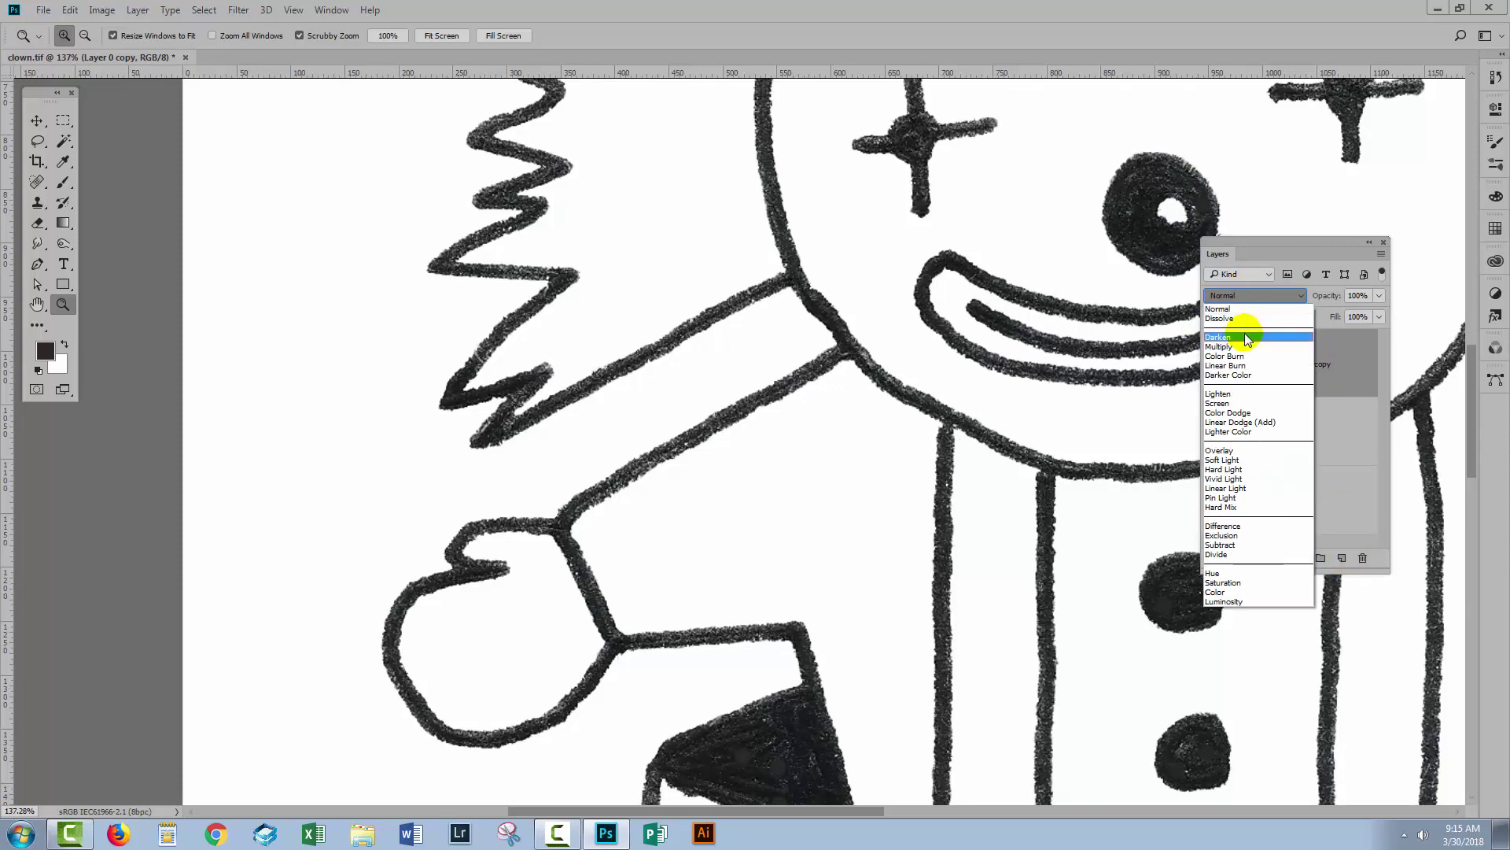
left_click(1241, 346)
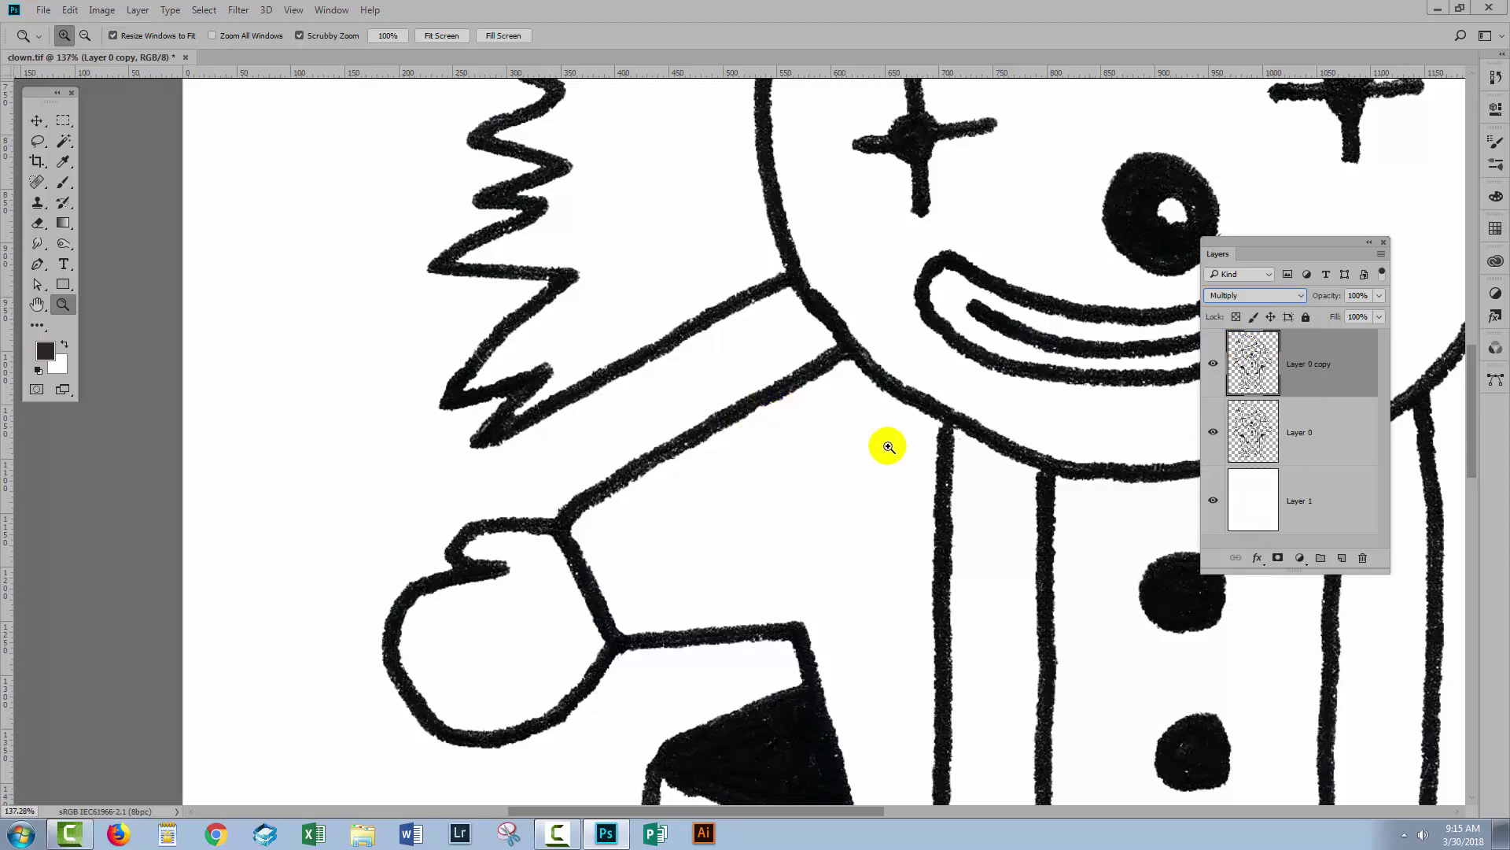
left_click(1214, 369)
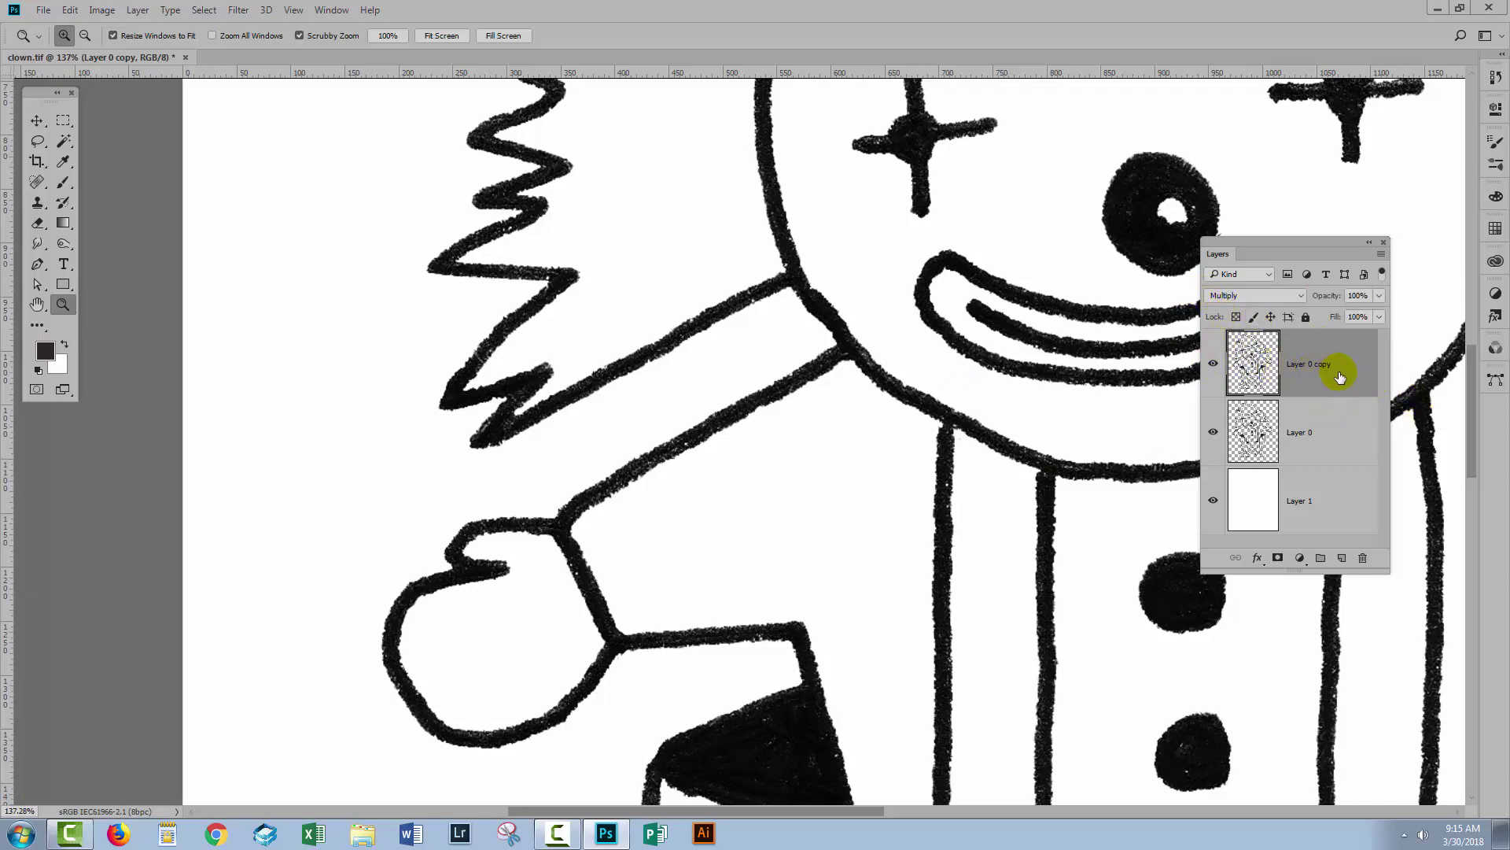
- Duplicate the copy again, then delete Layer 0 copy 2 and collapse Layer 0 copy into Layer 0
left_click_drag(1338, 376, 1342, 558)
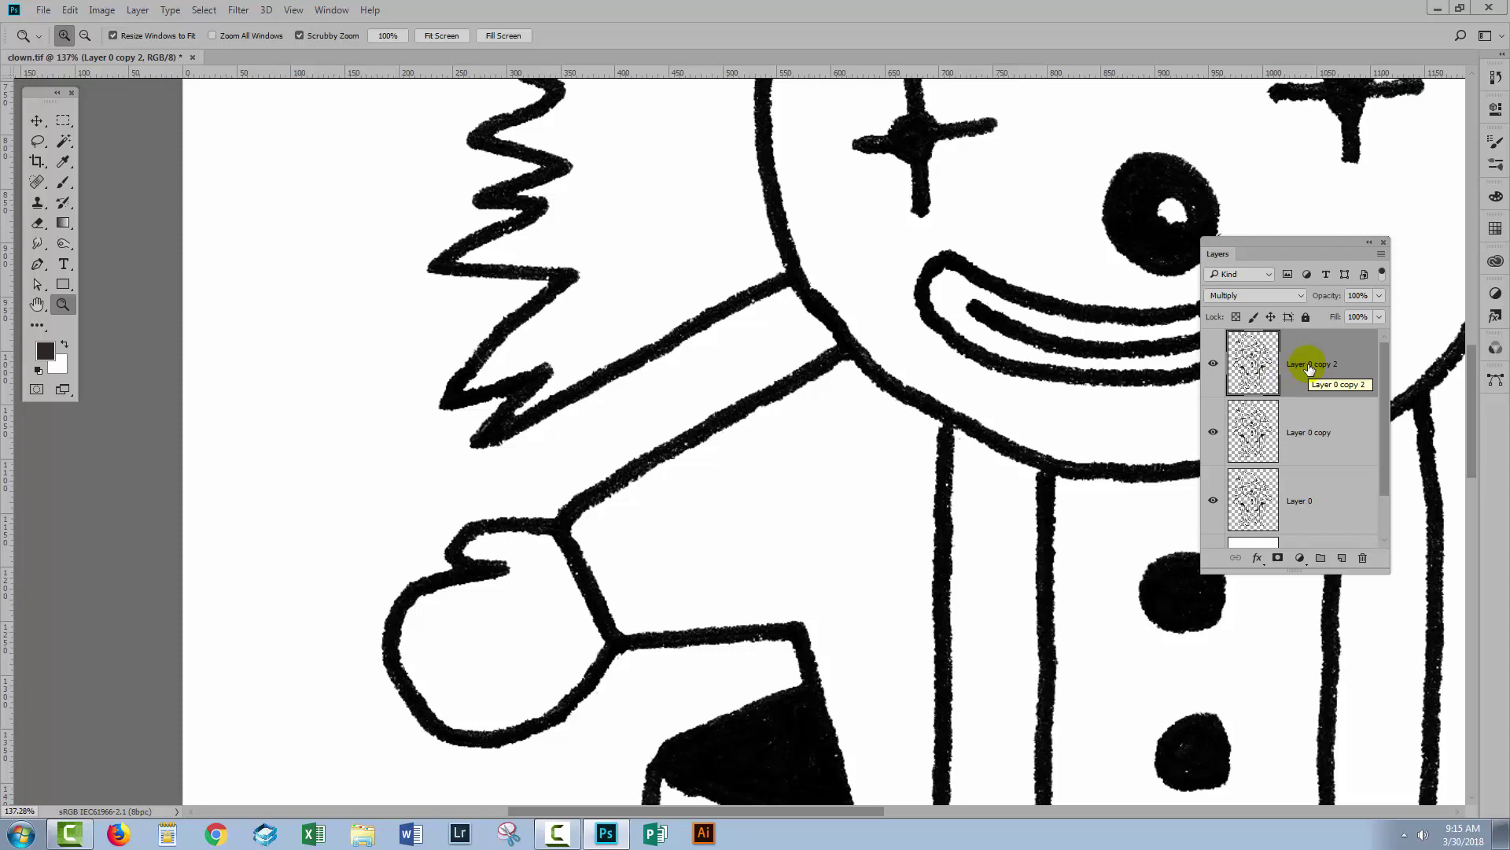
key("Delete")
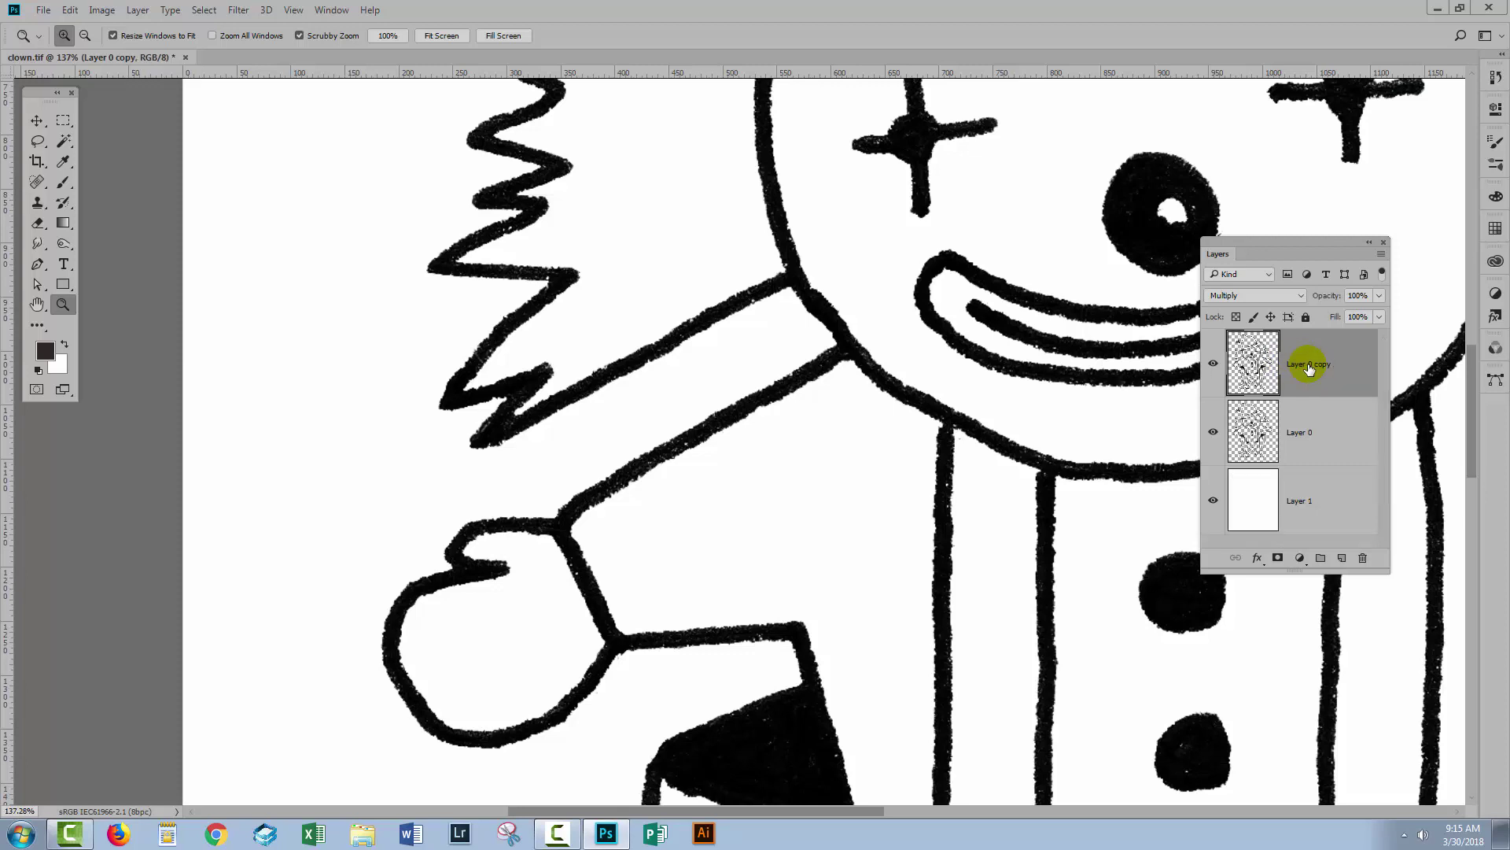
key("ctrl+e")
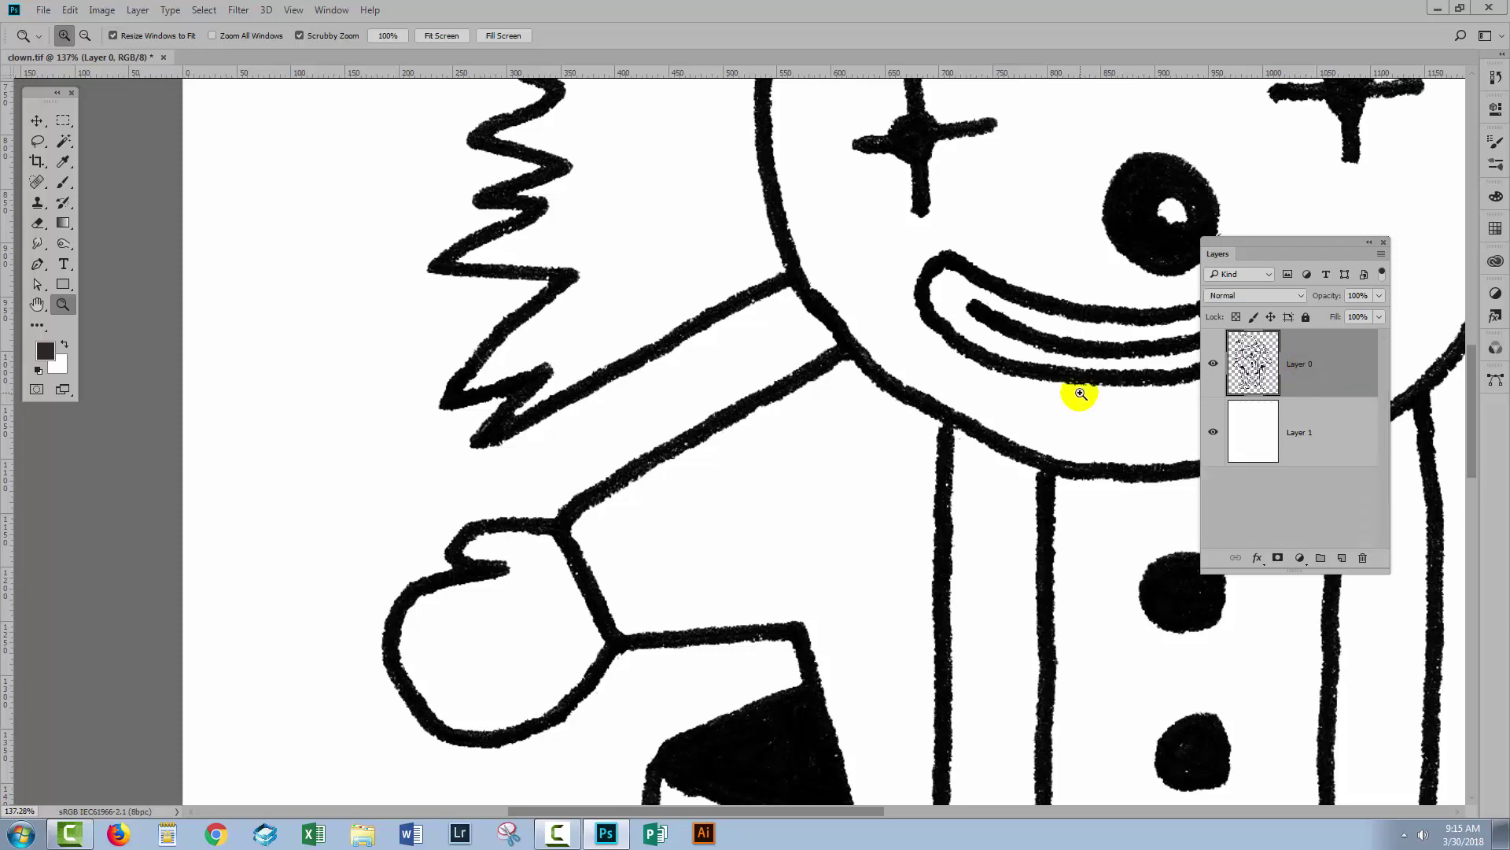
key("ctrl+0")
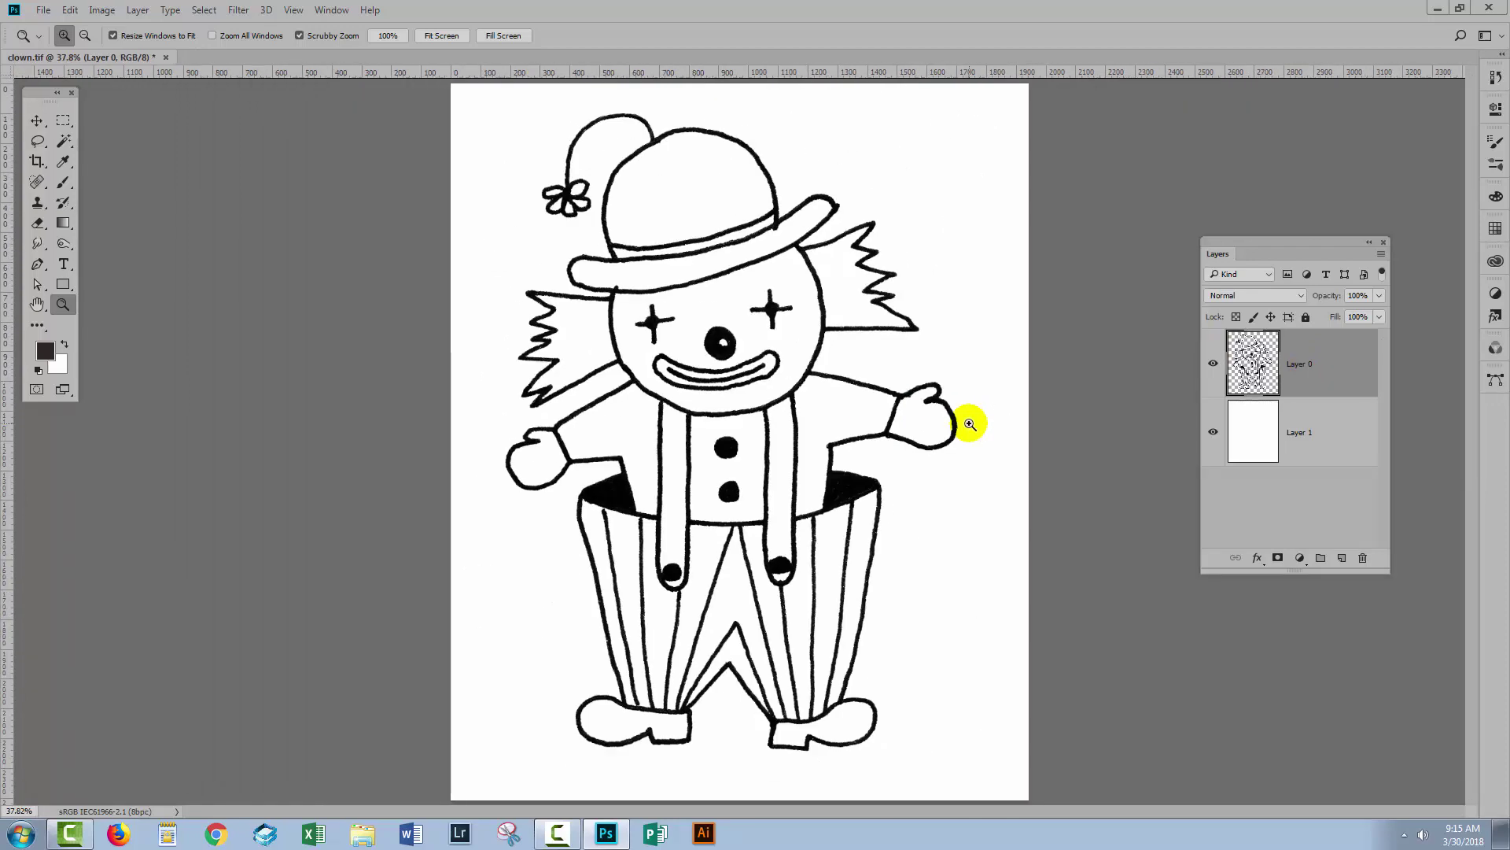
left_click(1213, 431)
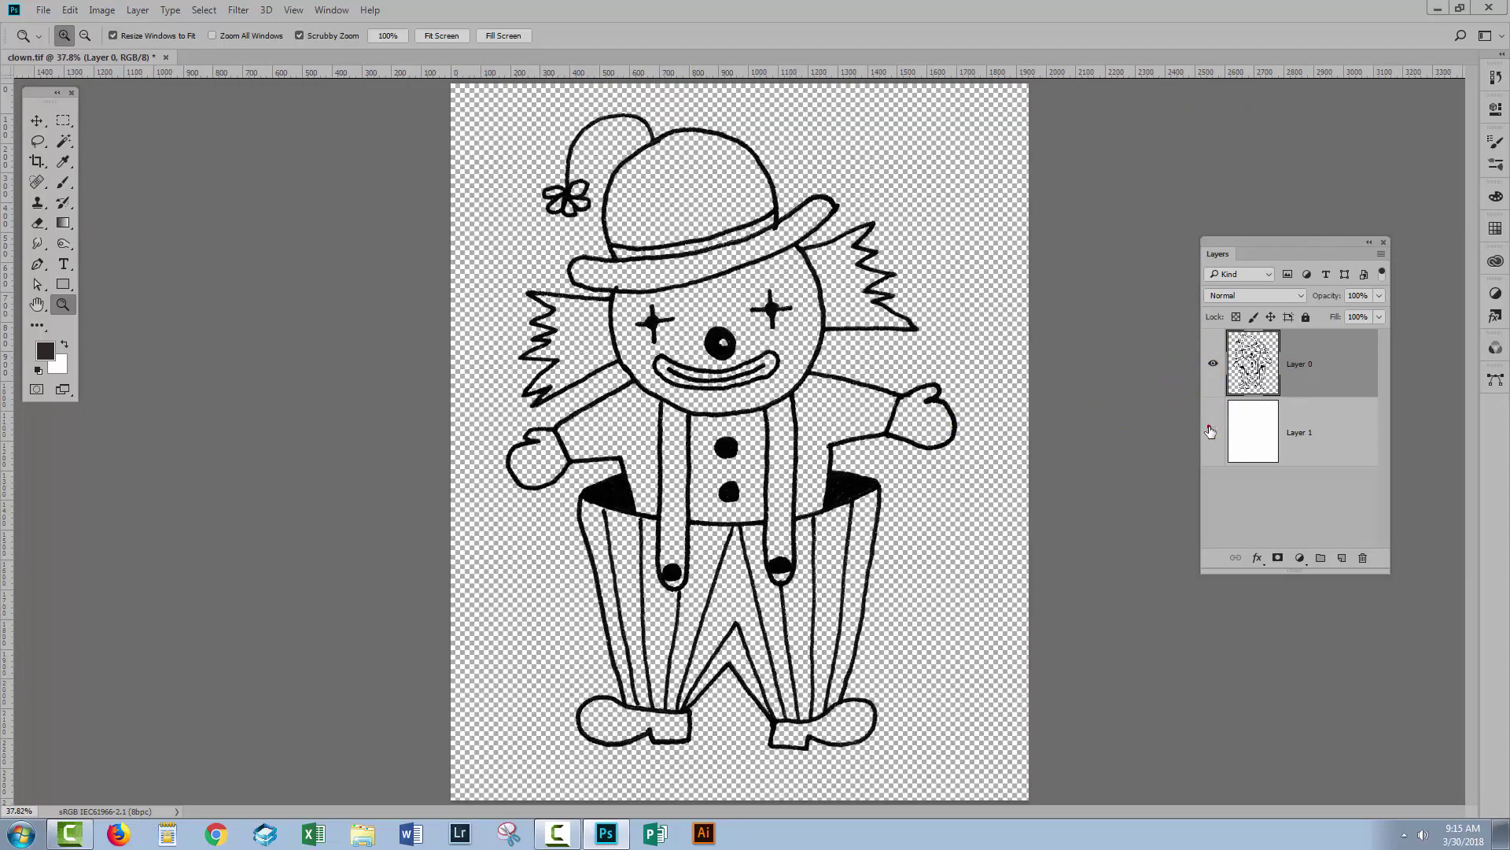
left_click(1214, 430)
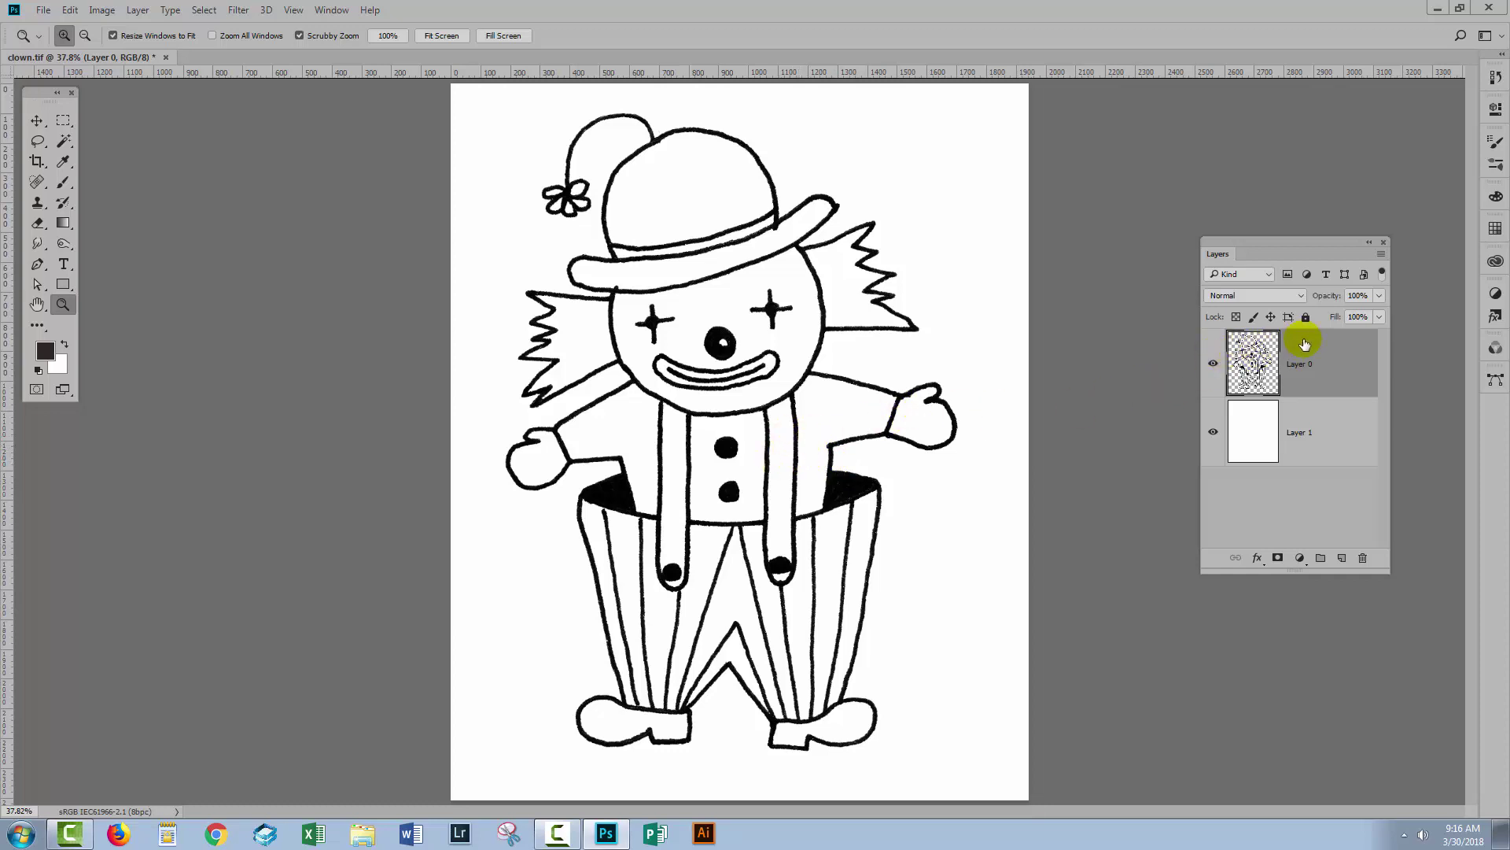
left_click(238, 10)
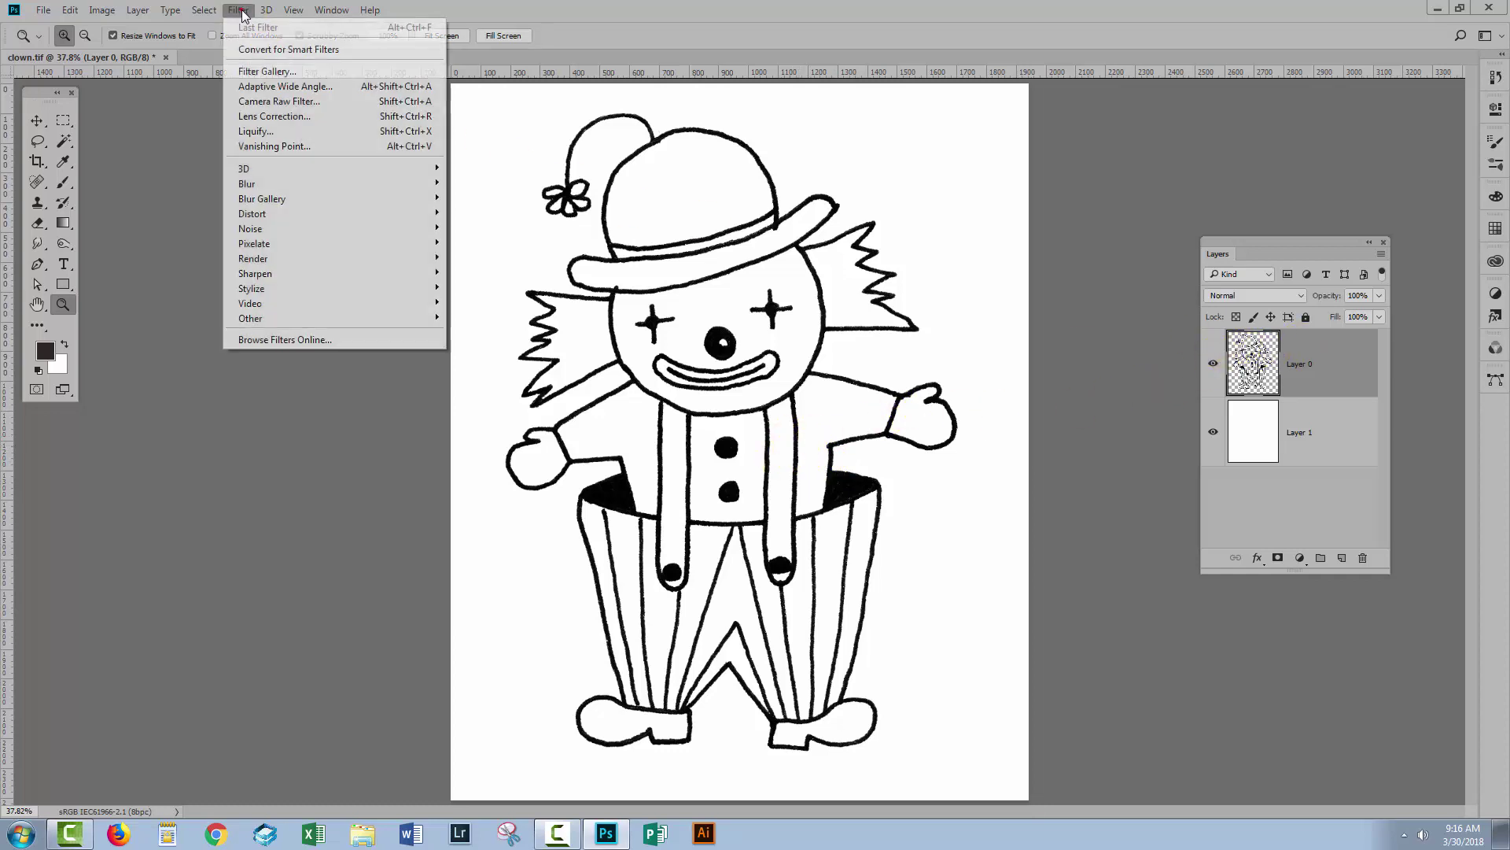
mouse_move(335, 319)
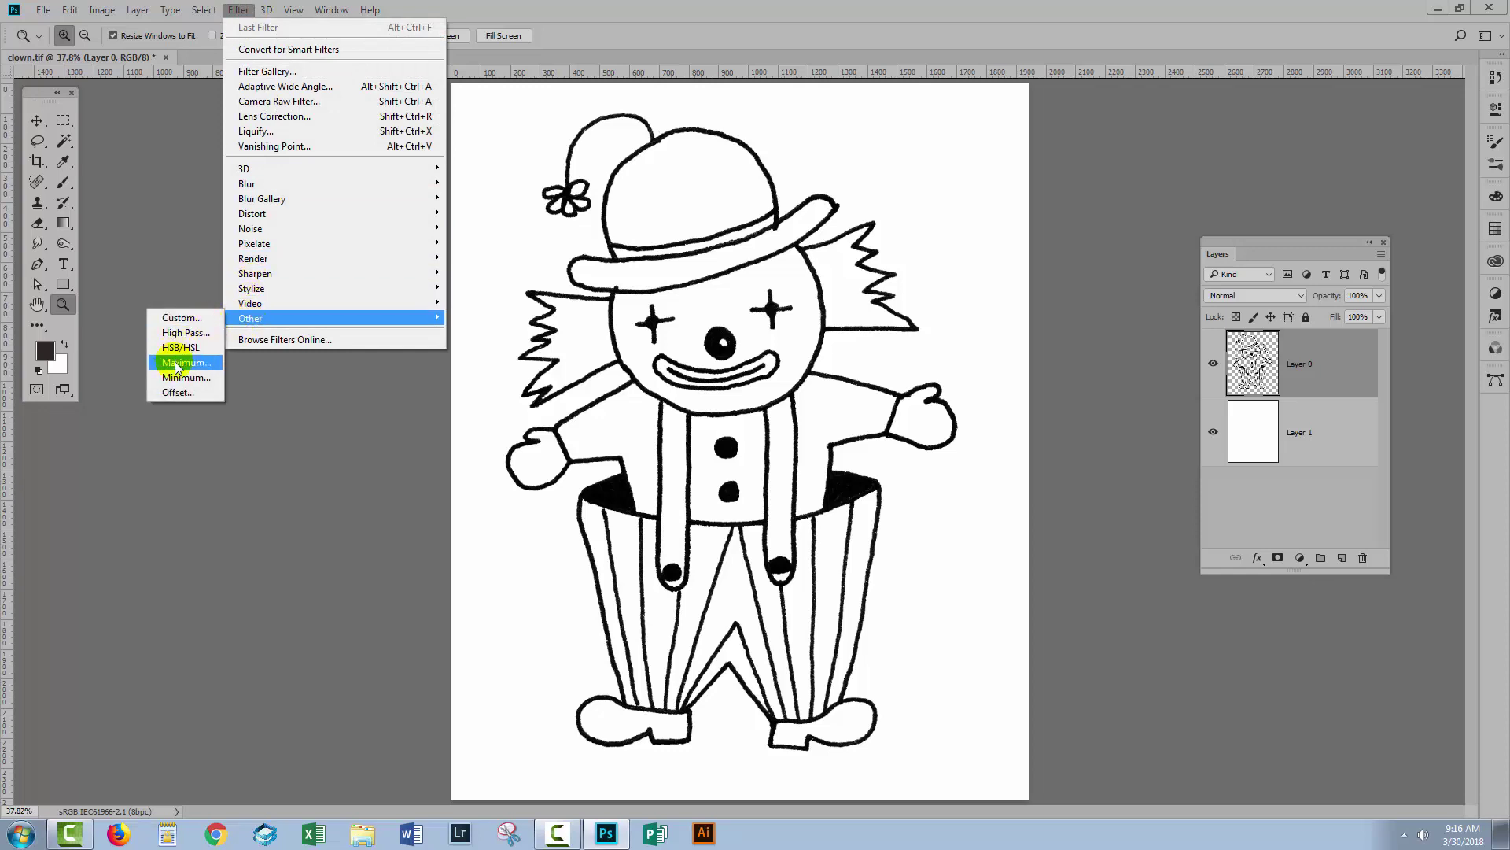
left_click(184, 378)
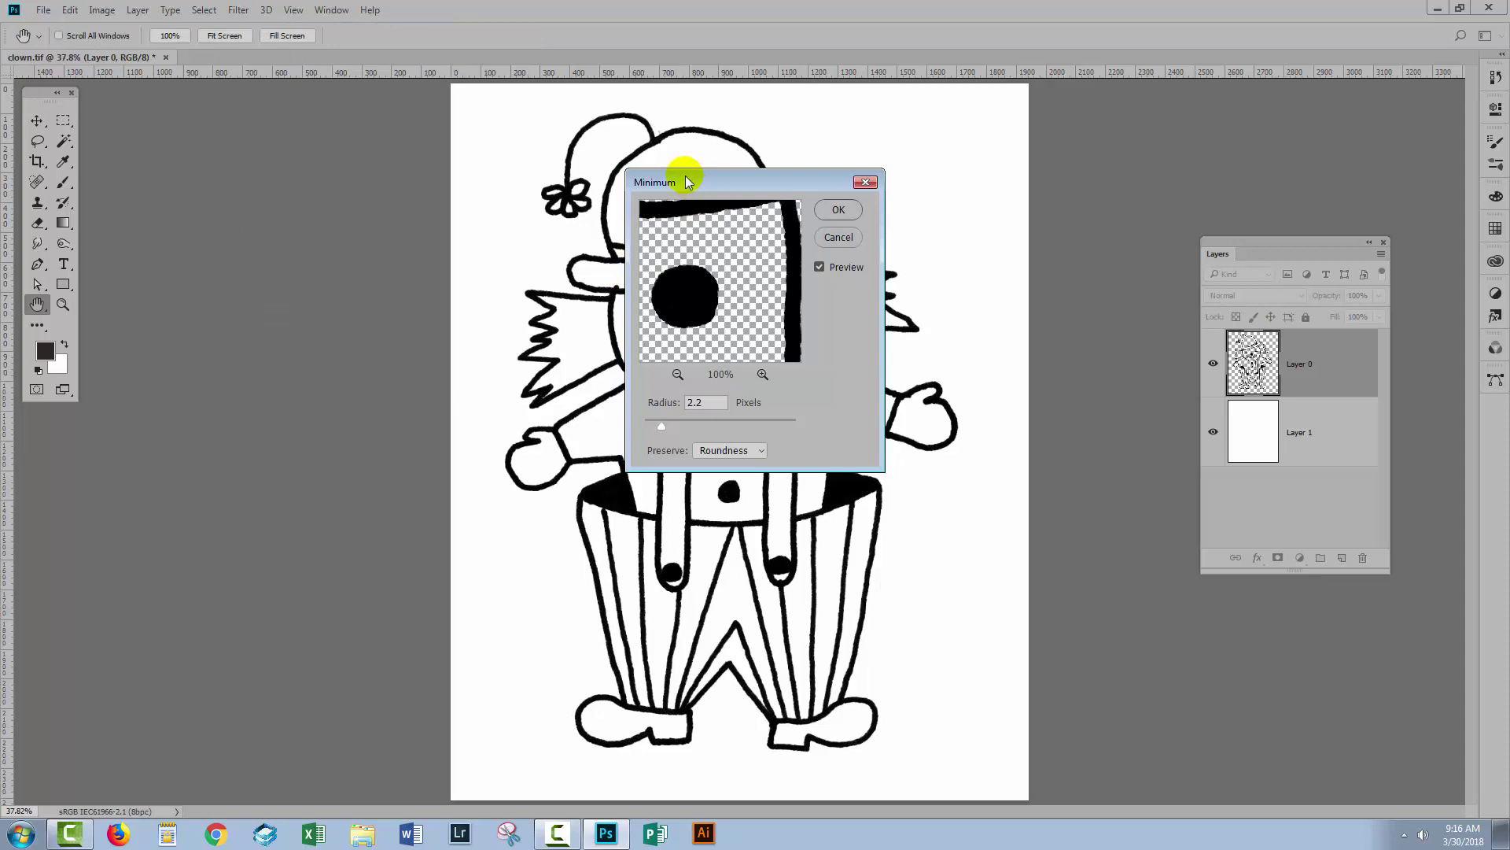
mouse_move(681, 183)
left_mouse_down()
mouse_move(986, 319)
mouse_move(1044, 400)
left_mouse_up()
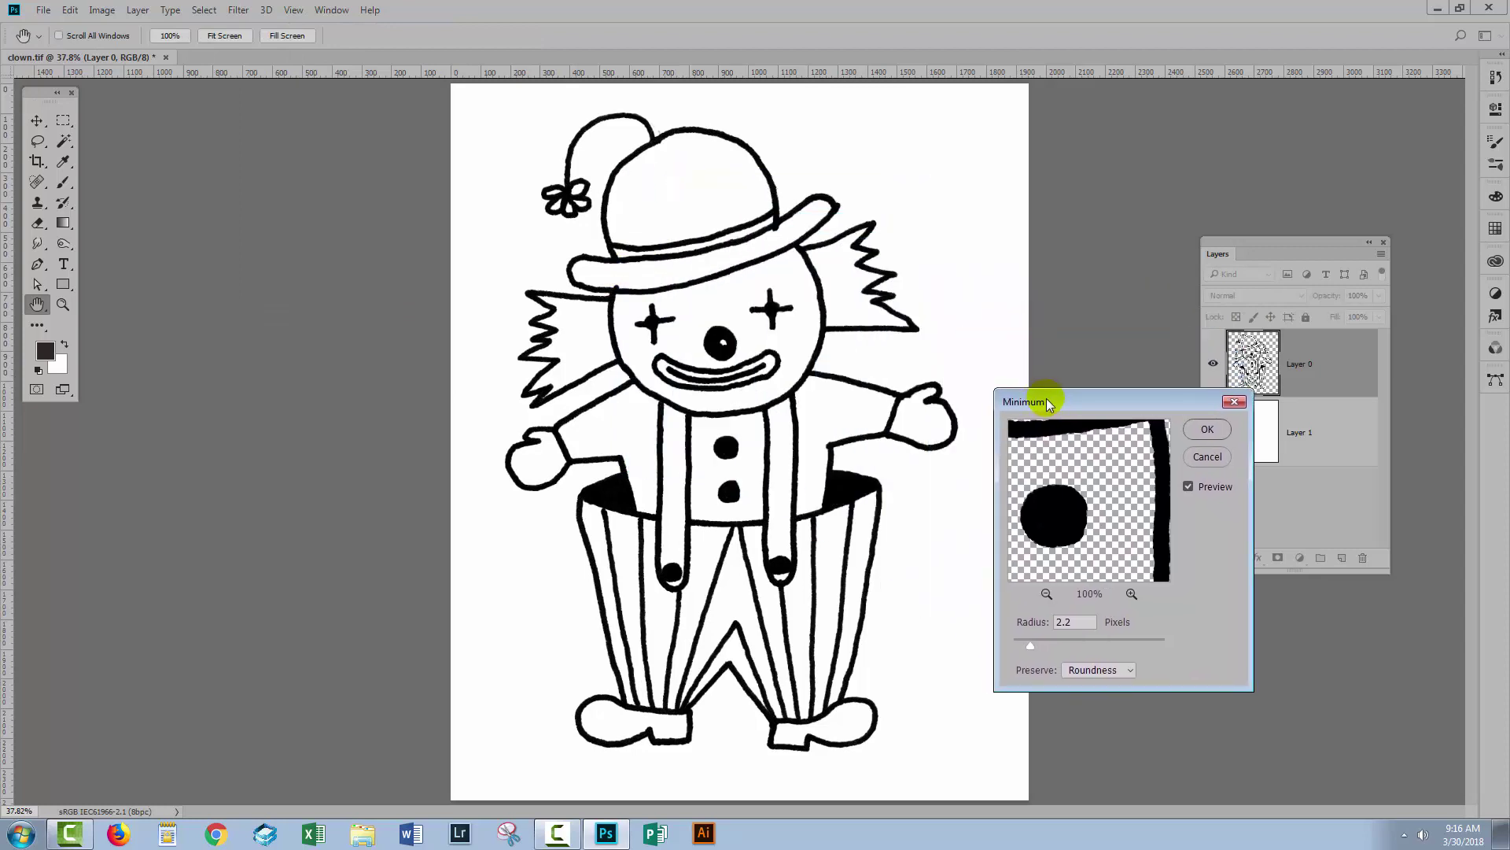
left_click(1077, 672)
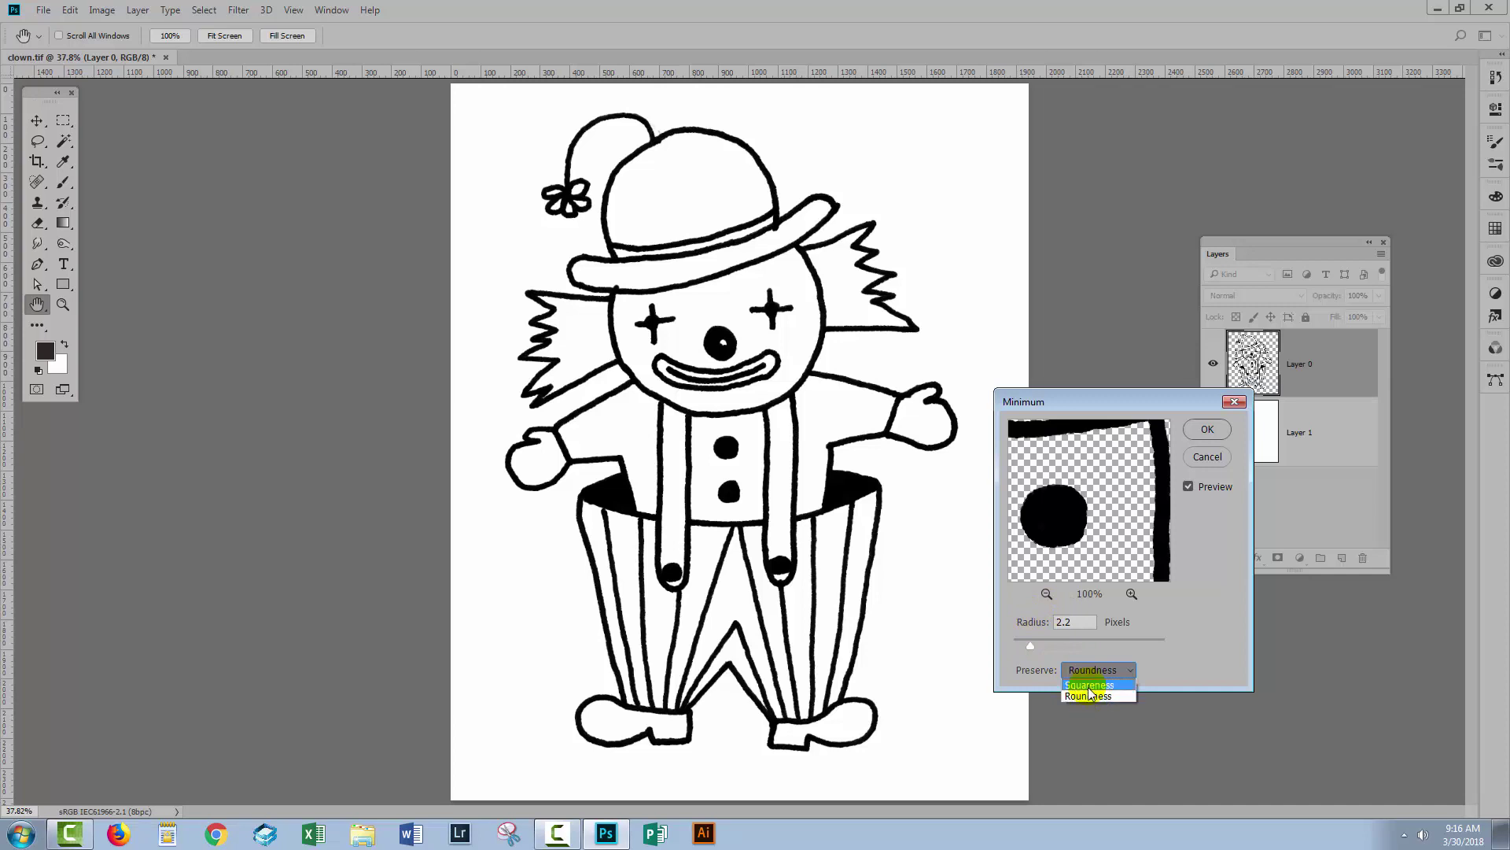
left_click(1088, 686)
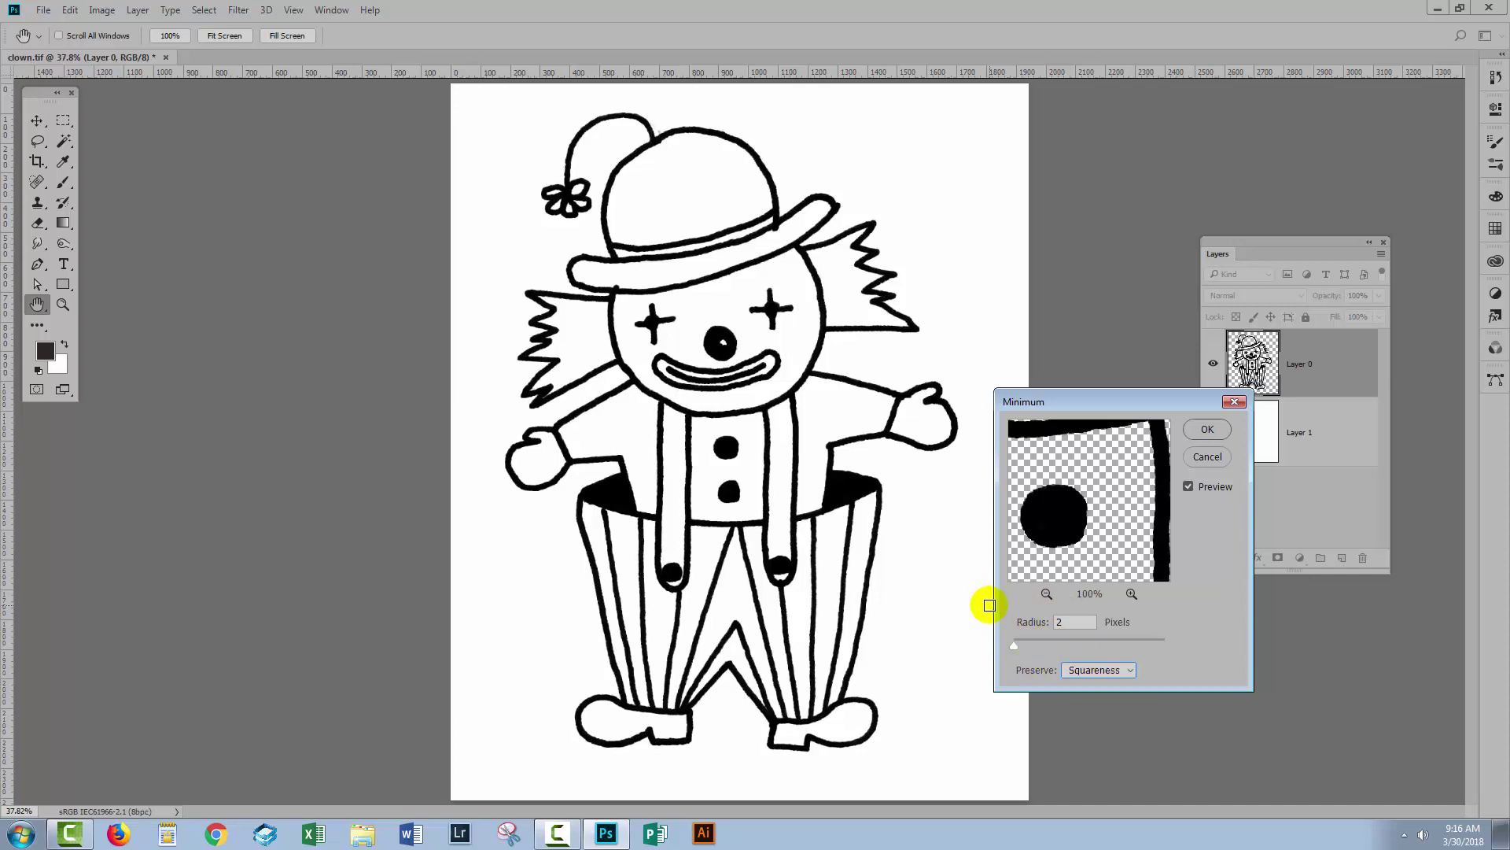
left_click(1084, 670)
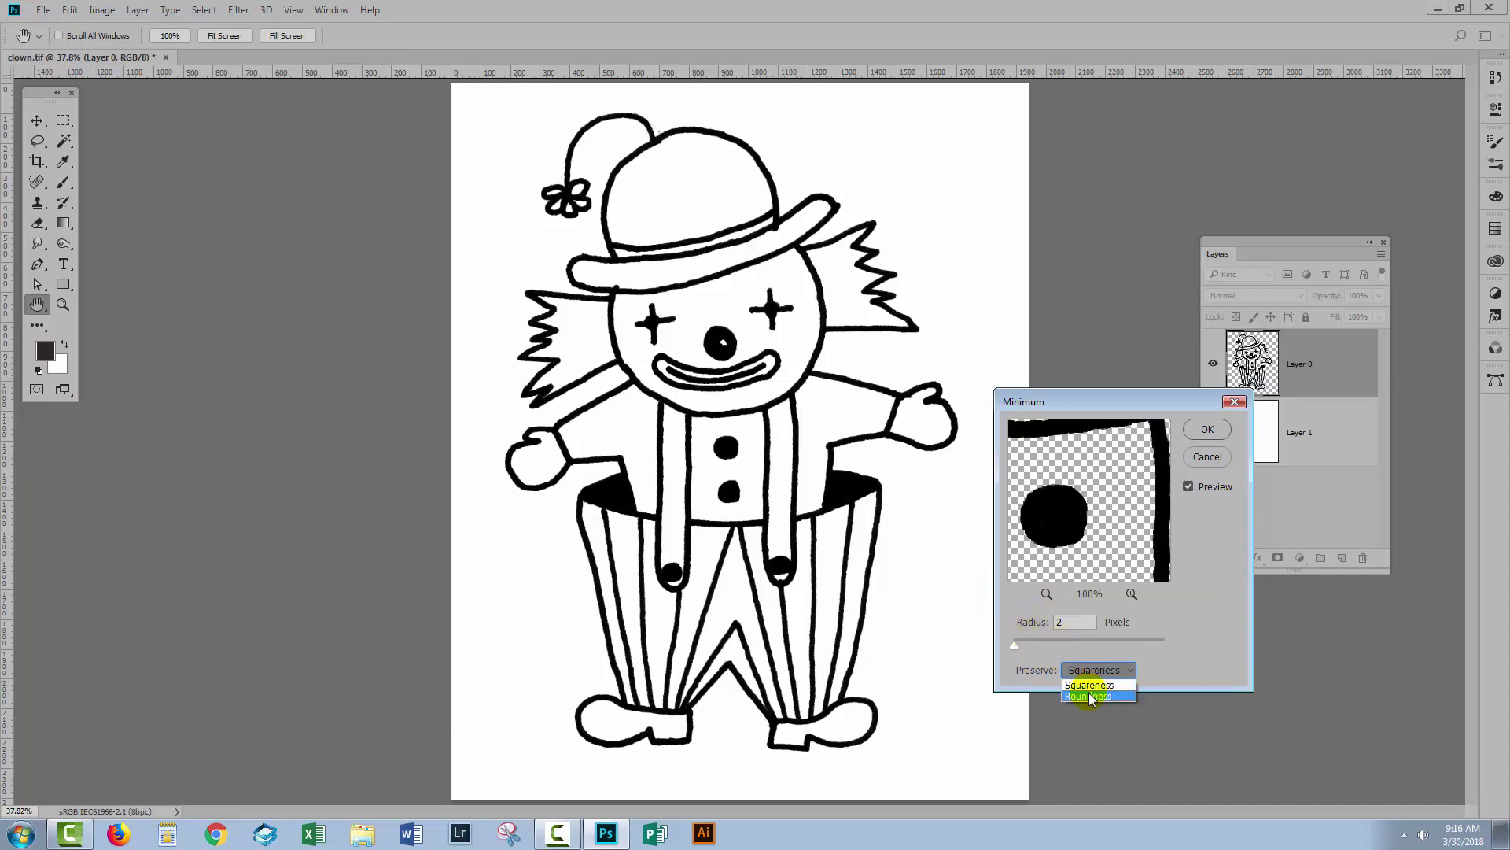
left_click(1088, 696)
left_click_drag(1013, 645, 1043, 644)
left_click(1207, 432)
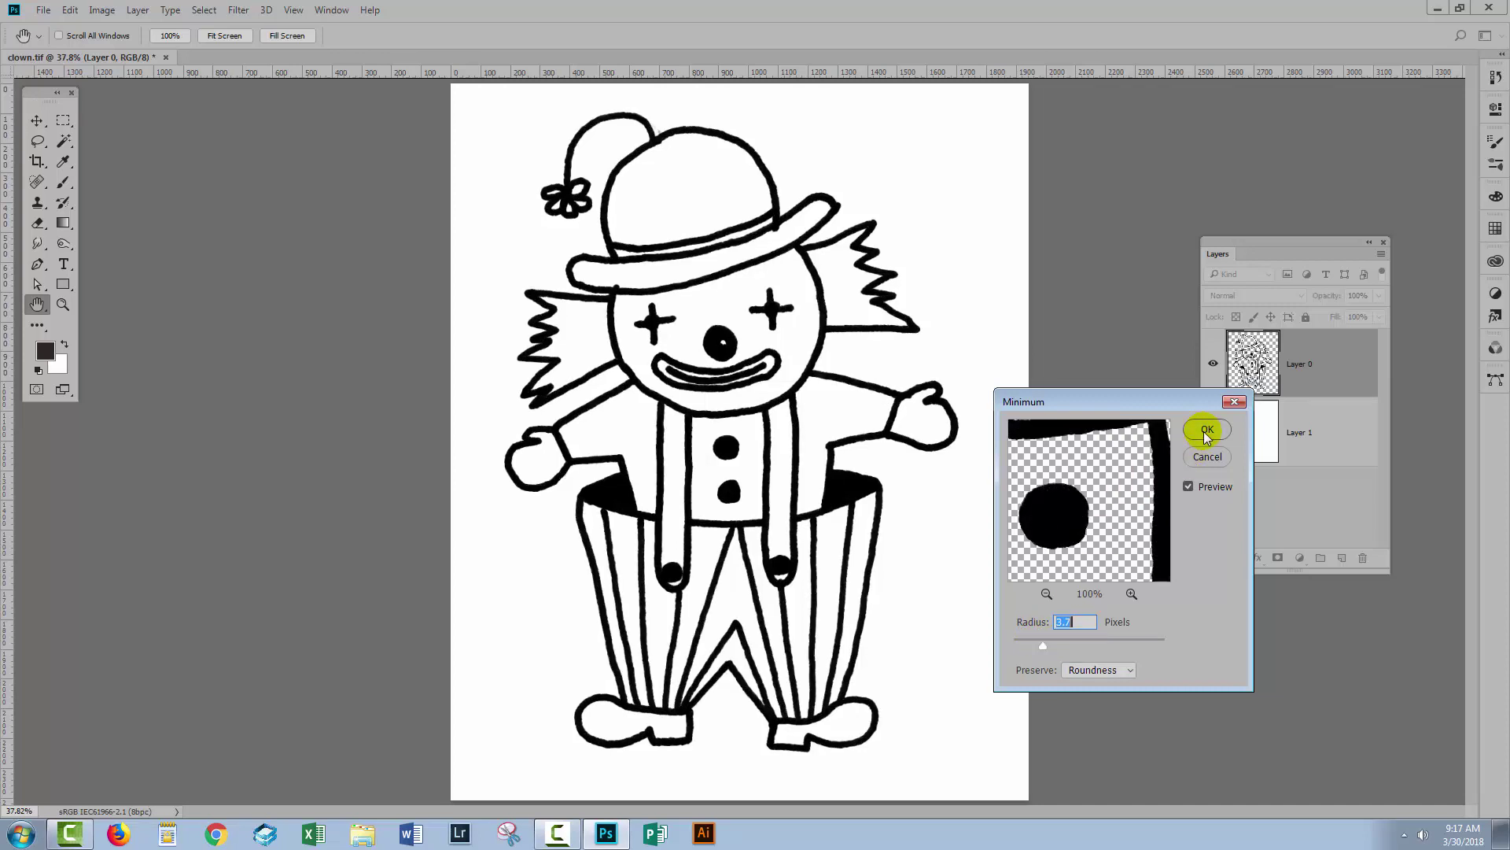
key("z")
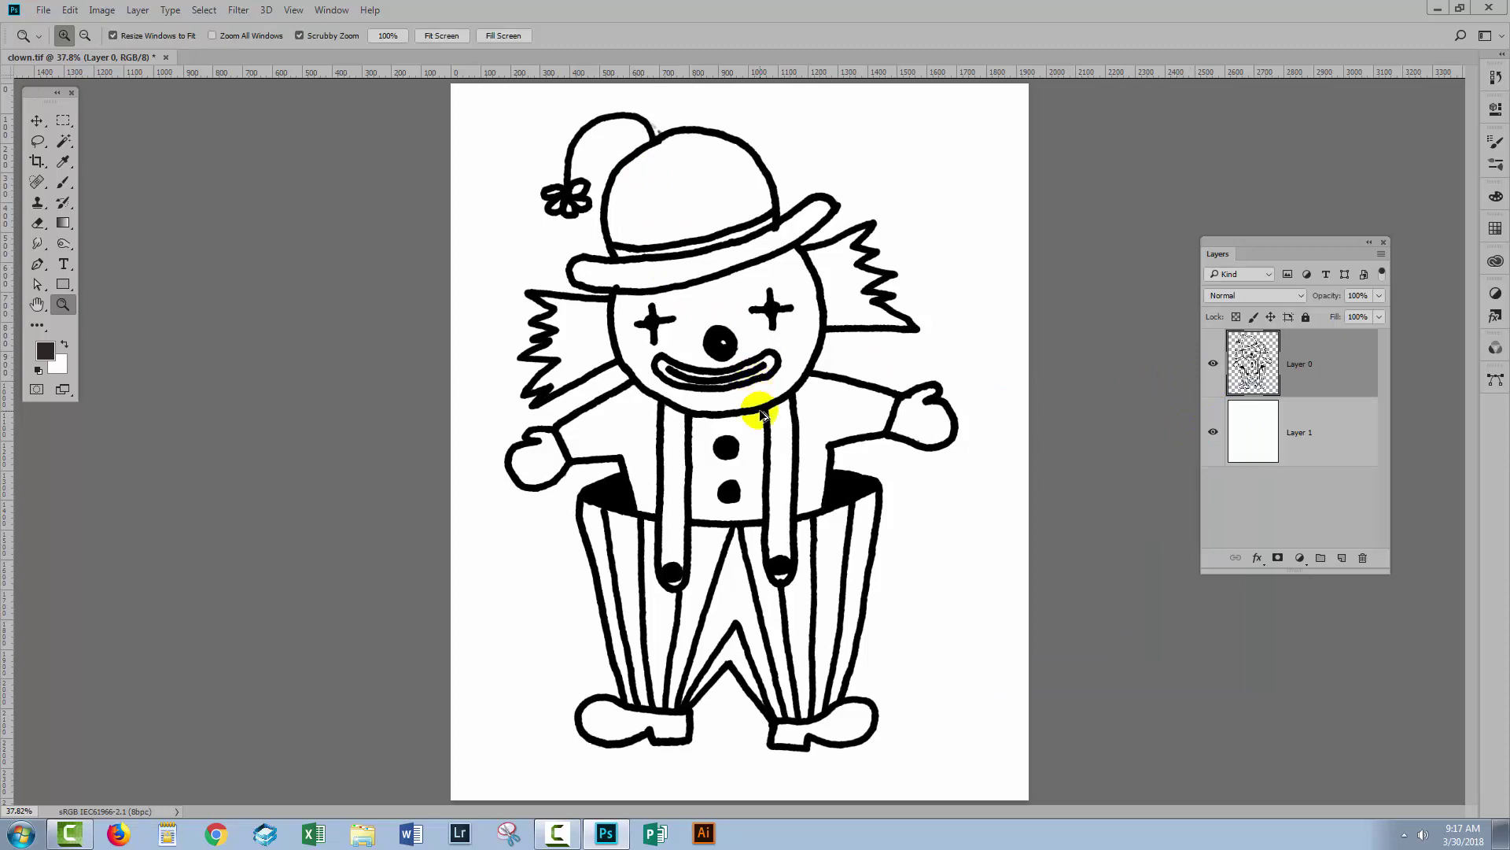
key("ctrl+z")
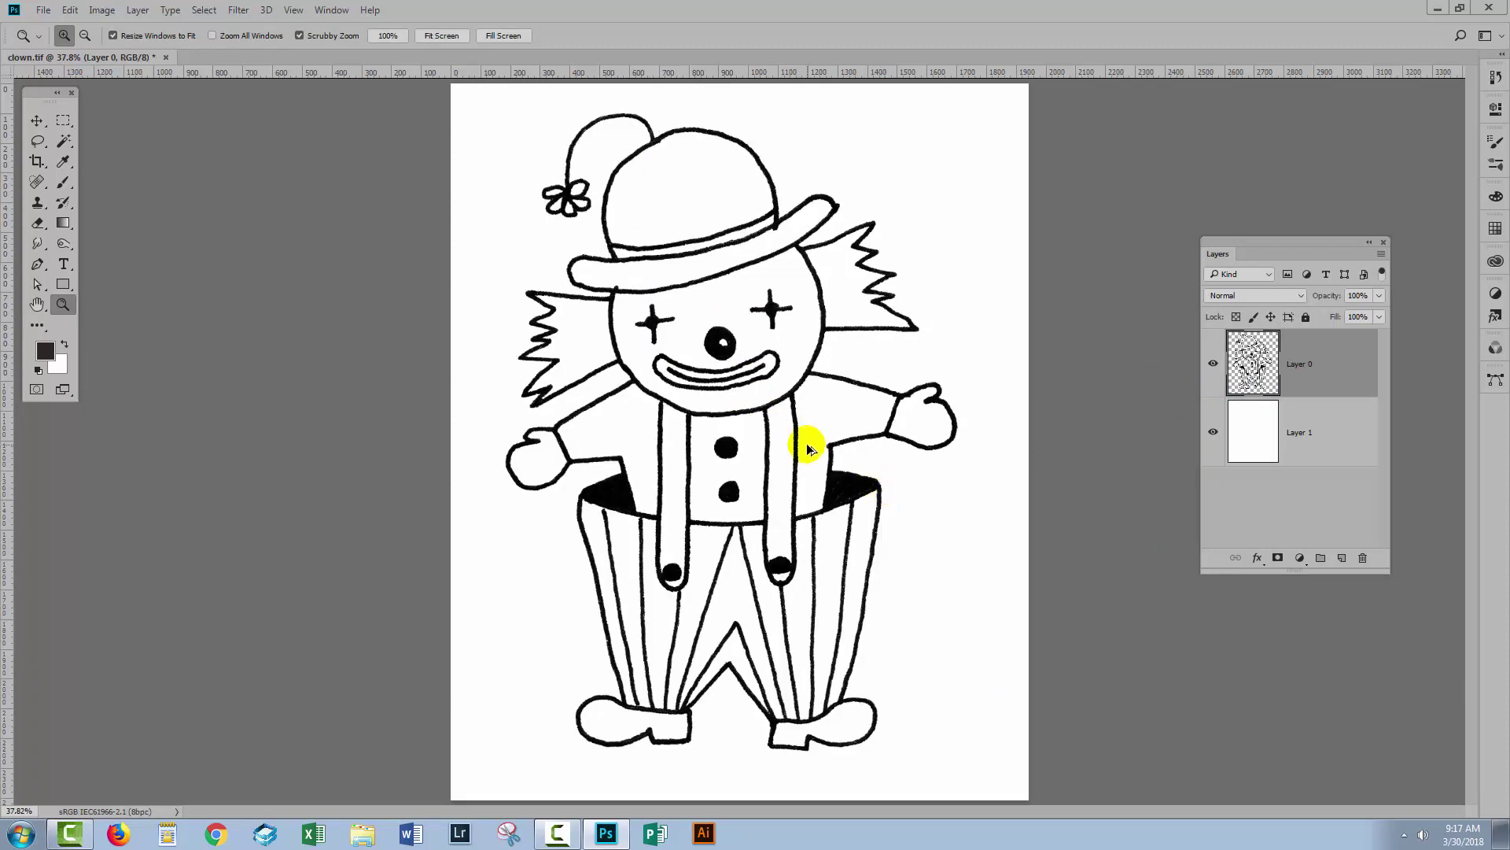
key("ctrl+z")
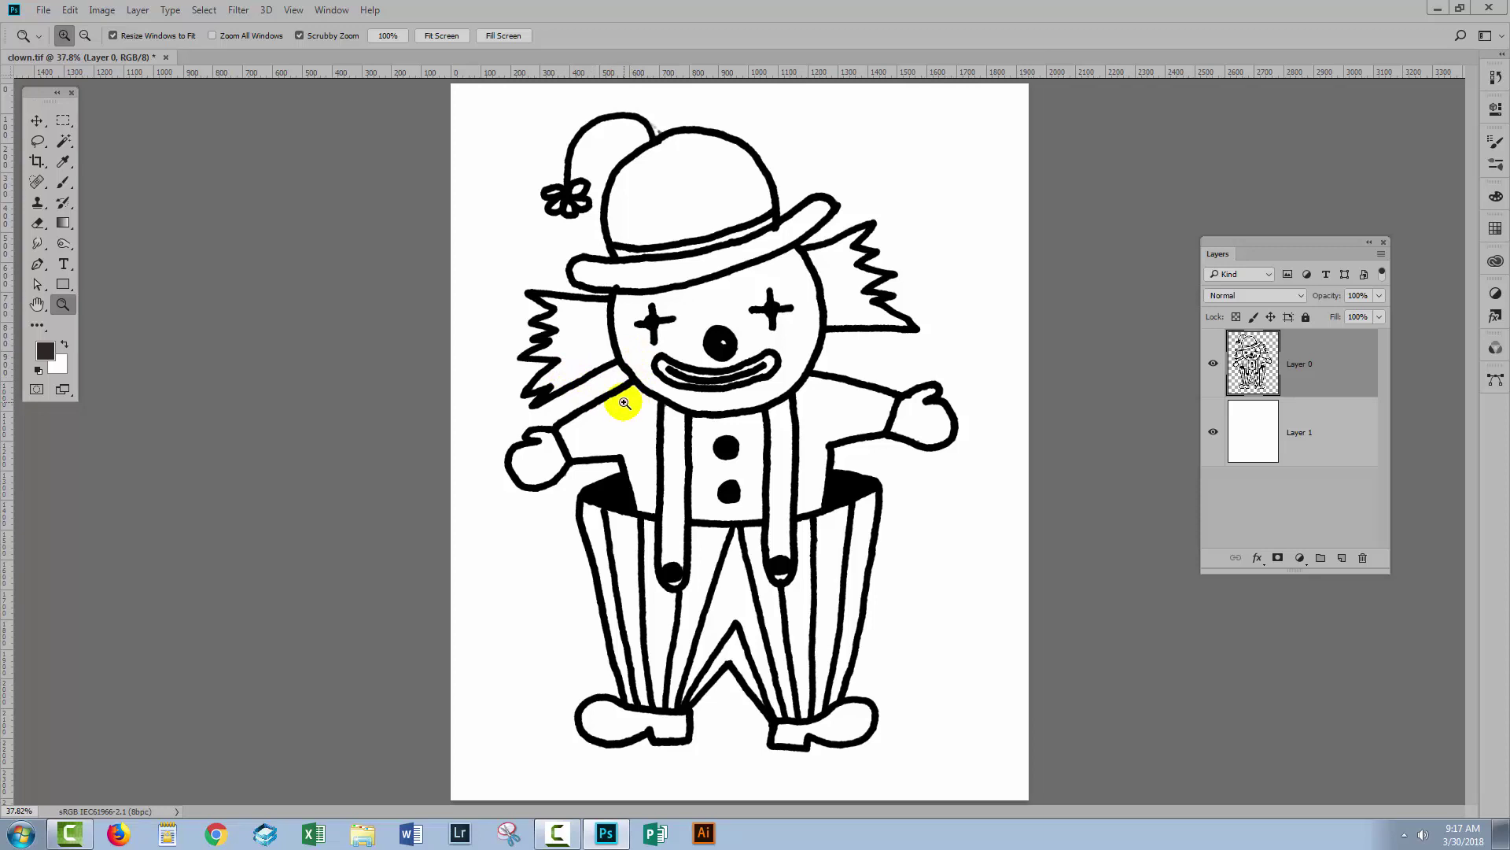
key("ctrl+z")
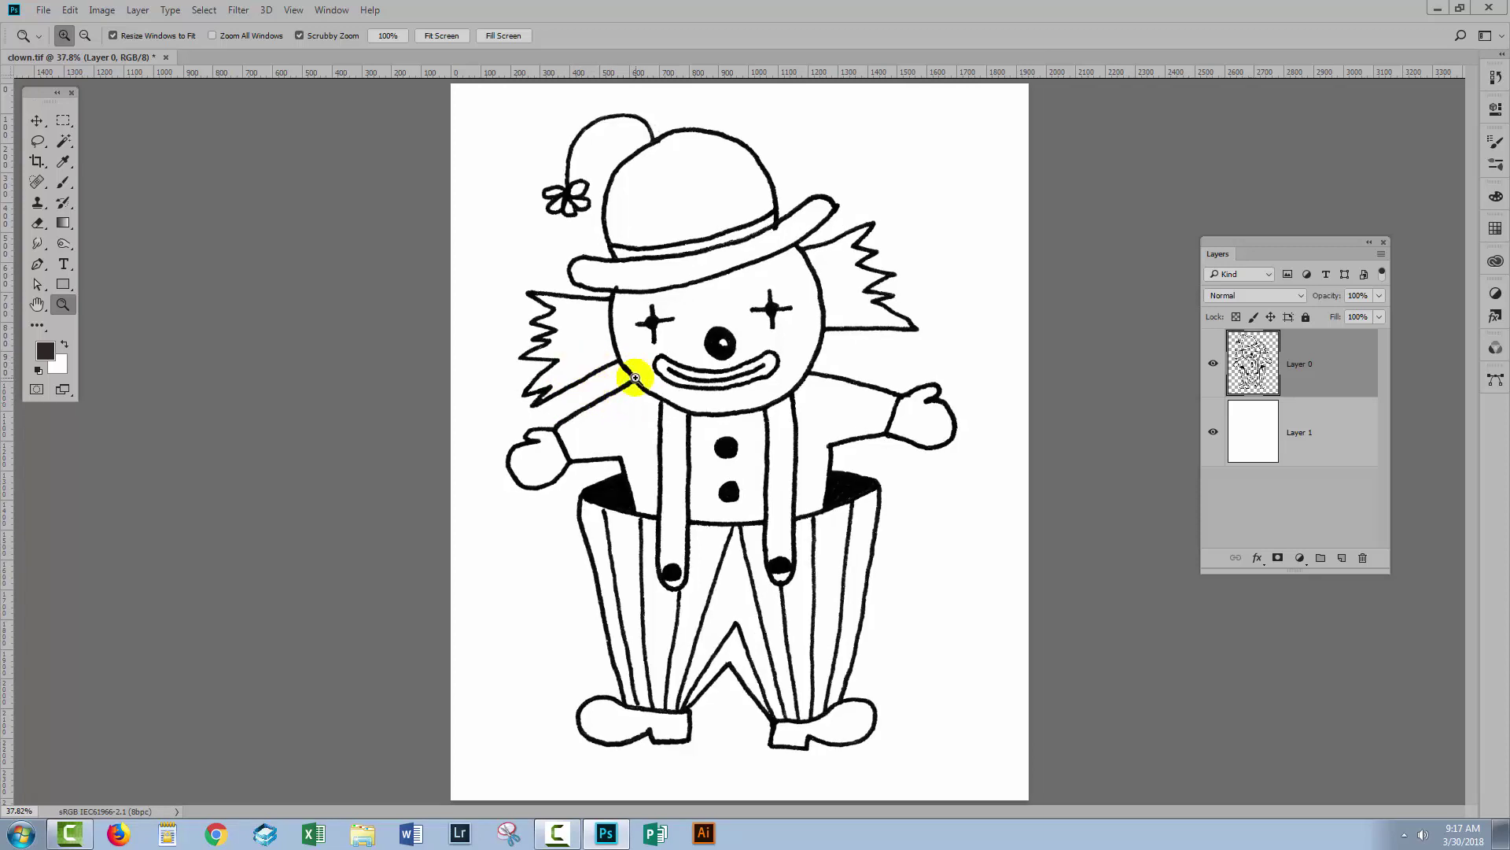
- Reopen the Minimum filter dialog and cancel it without applying
left_click(237, 10)
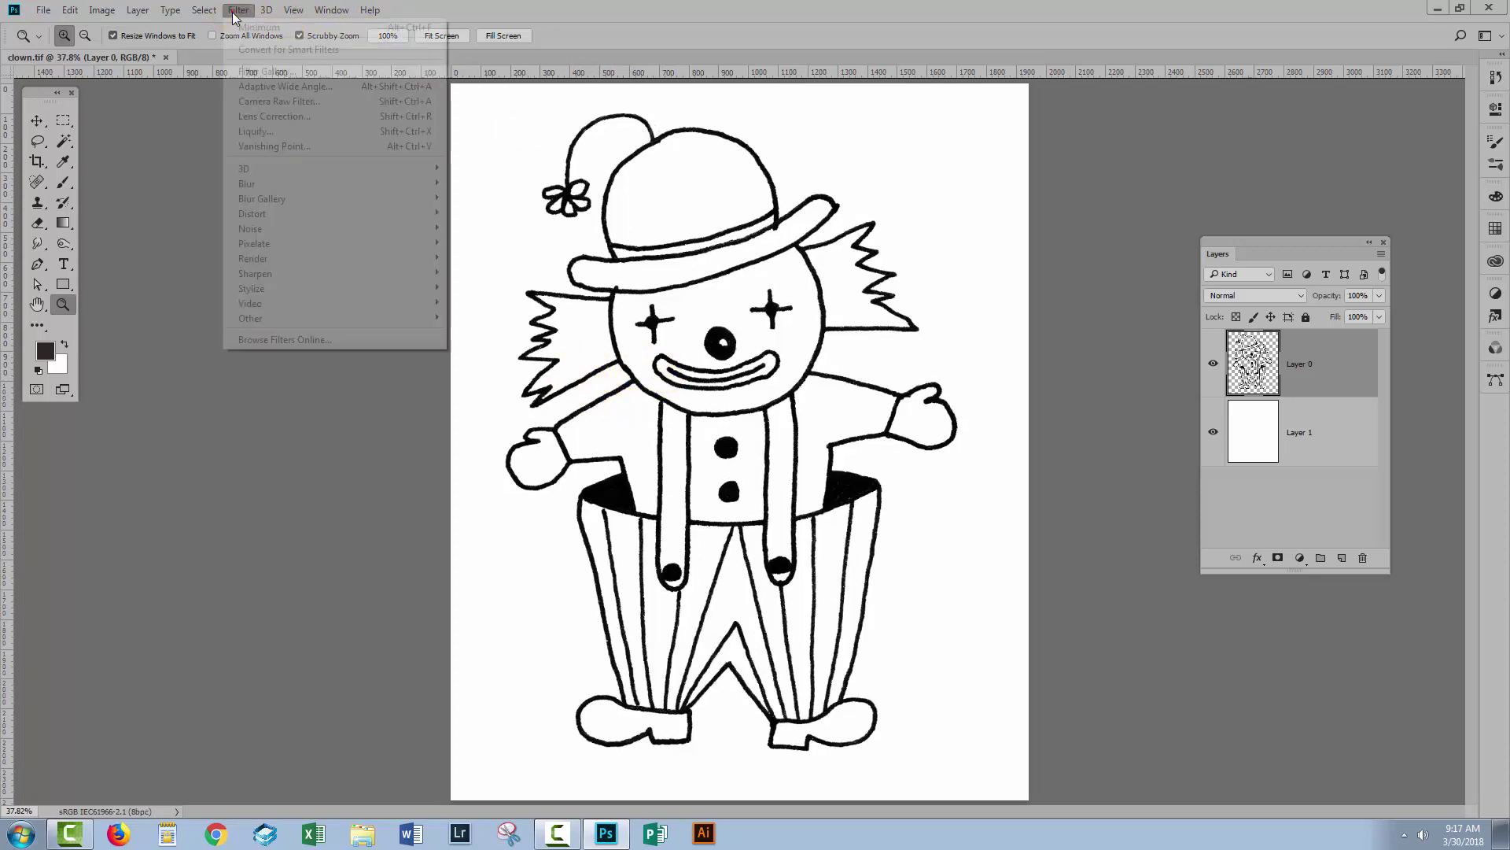
mouse_move(250, 319)
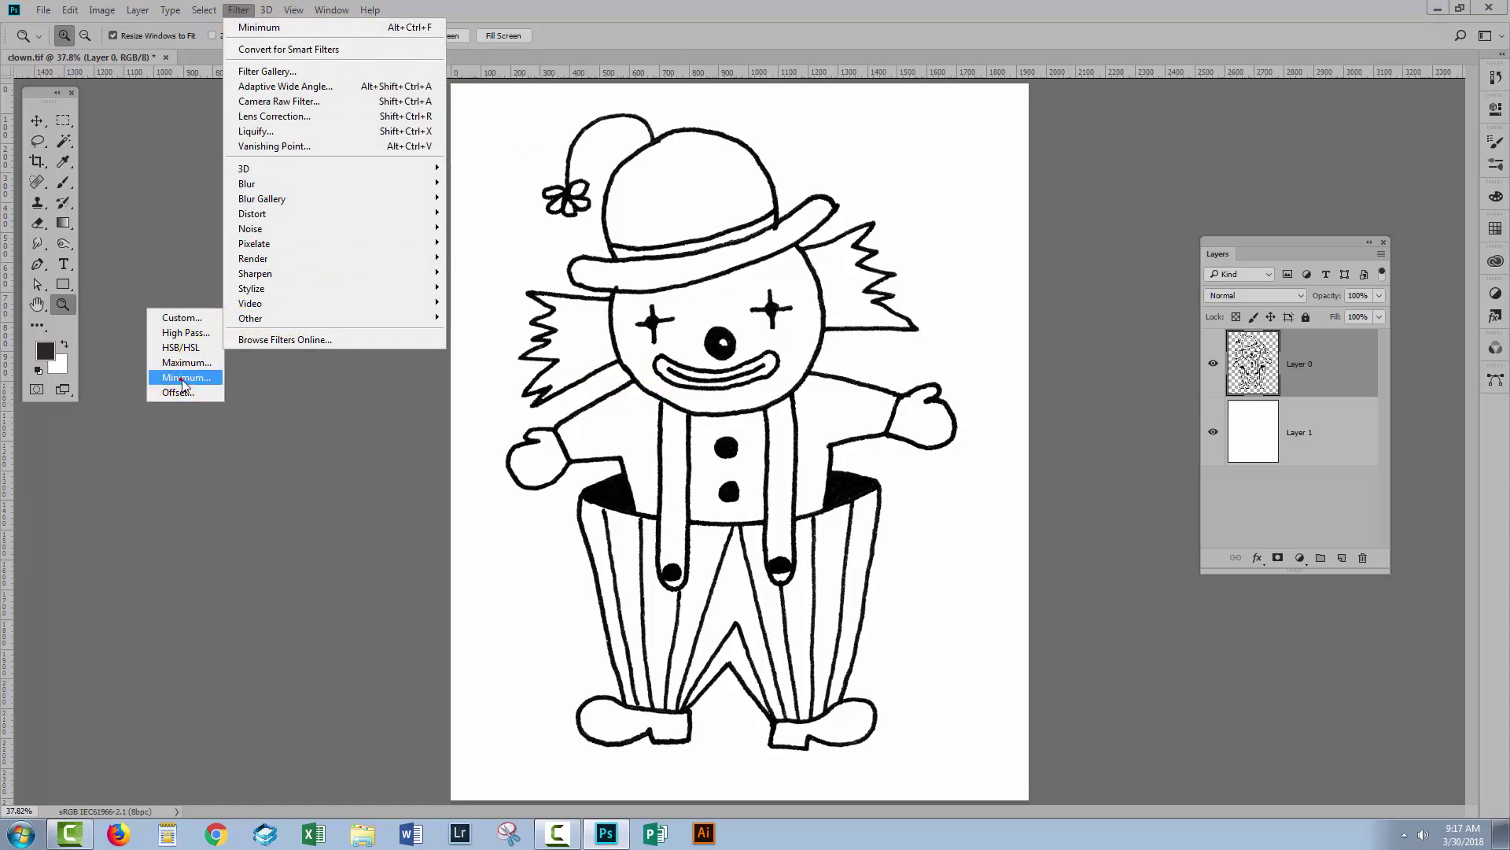
left_click(222, 377)
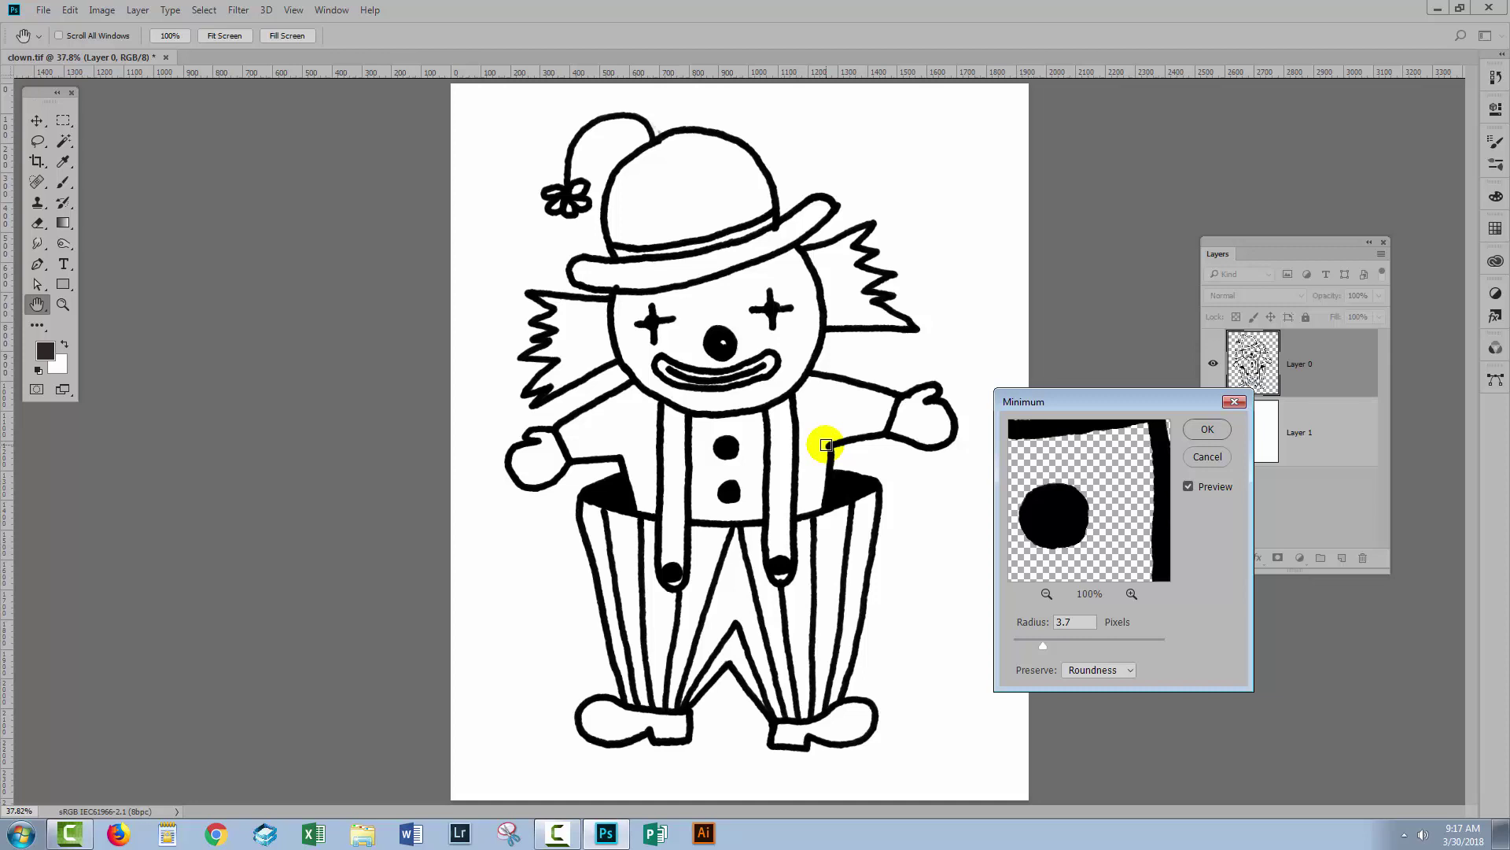
left_click(1207, 457)
key("z")
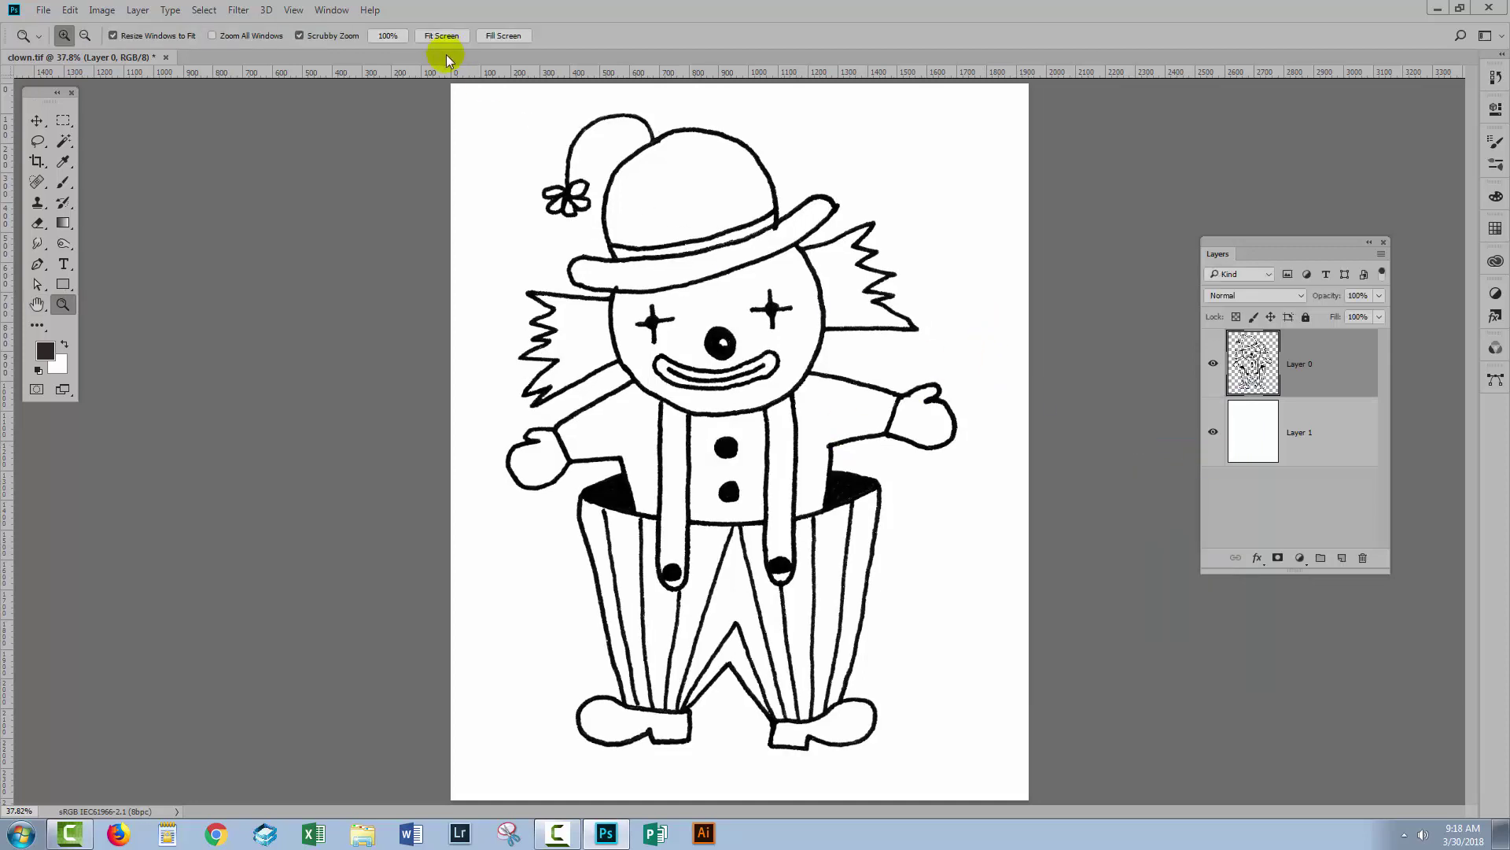
- Apply the Maximum filter to Layer 0 at 0.2 px radius with Roundness
left_click(238, 13)
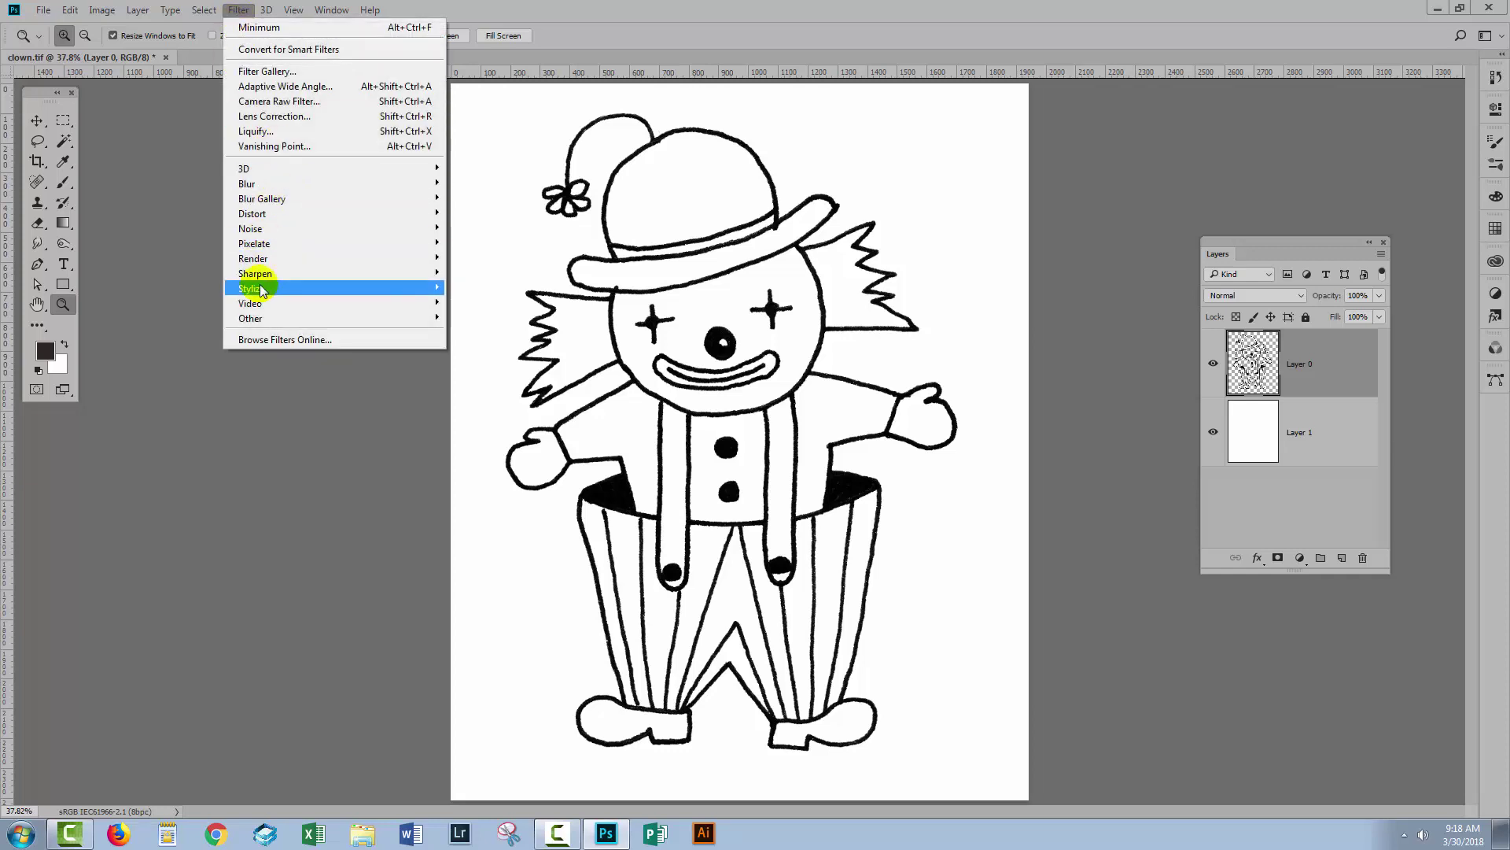
mouse_move(250, 318)
left_click(198, 366)
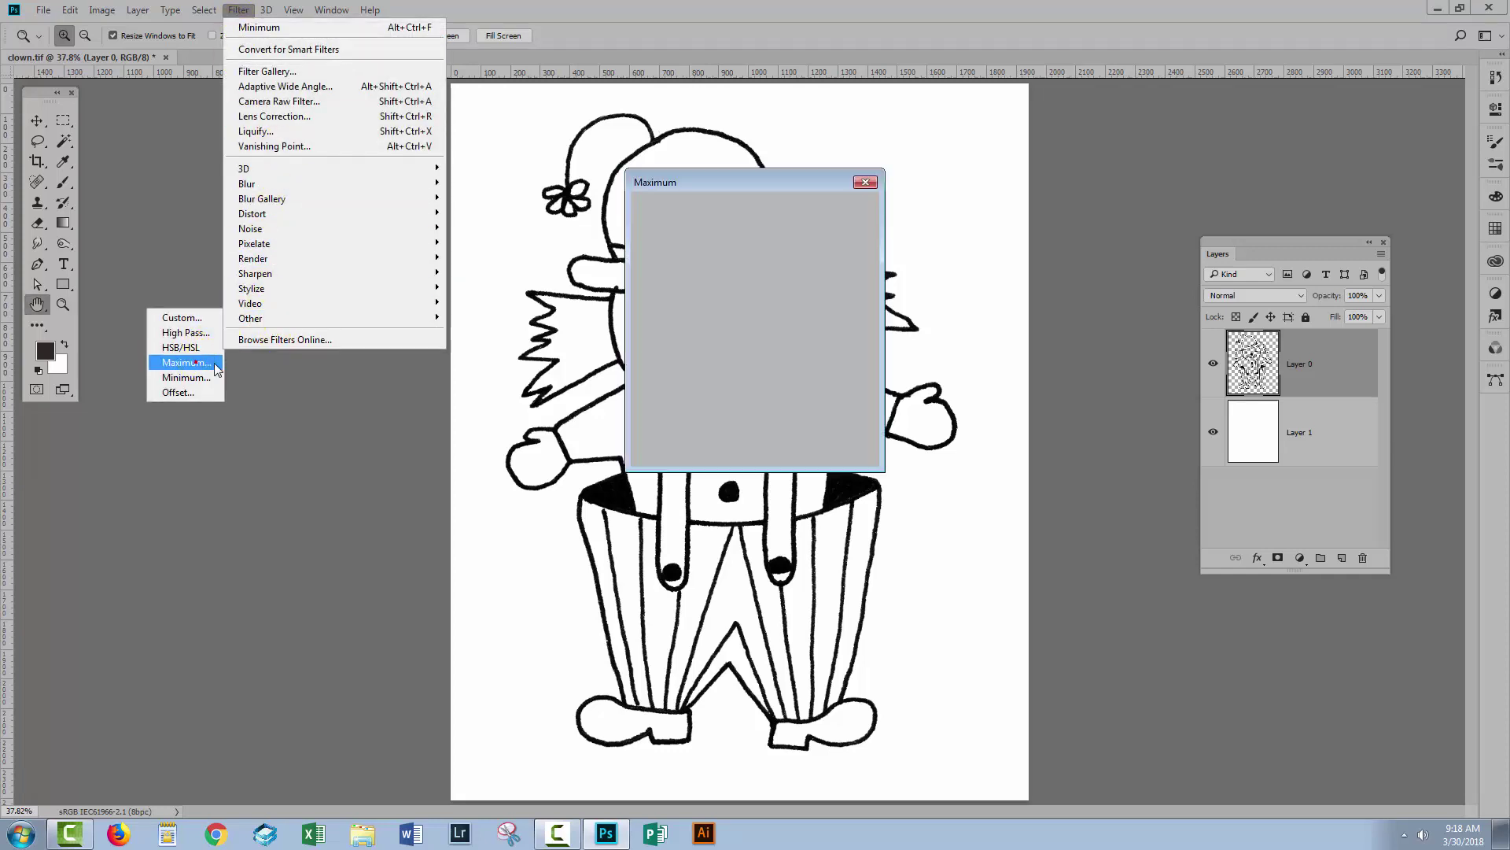
left_click_drag(703, 202, 1045, 349)
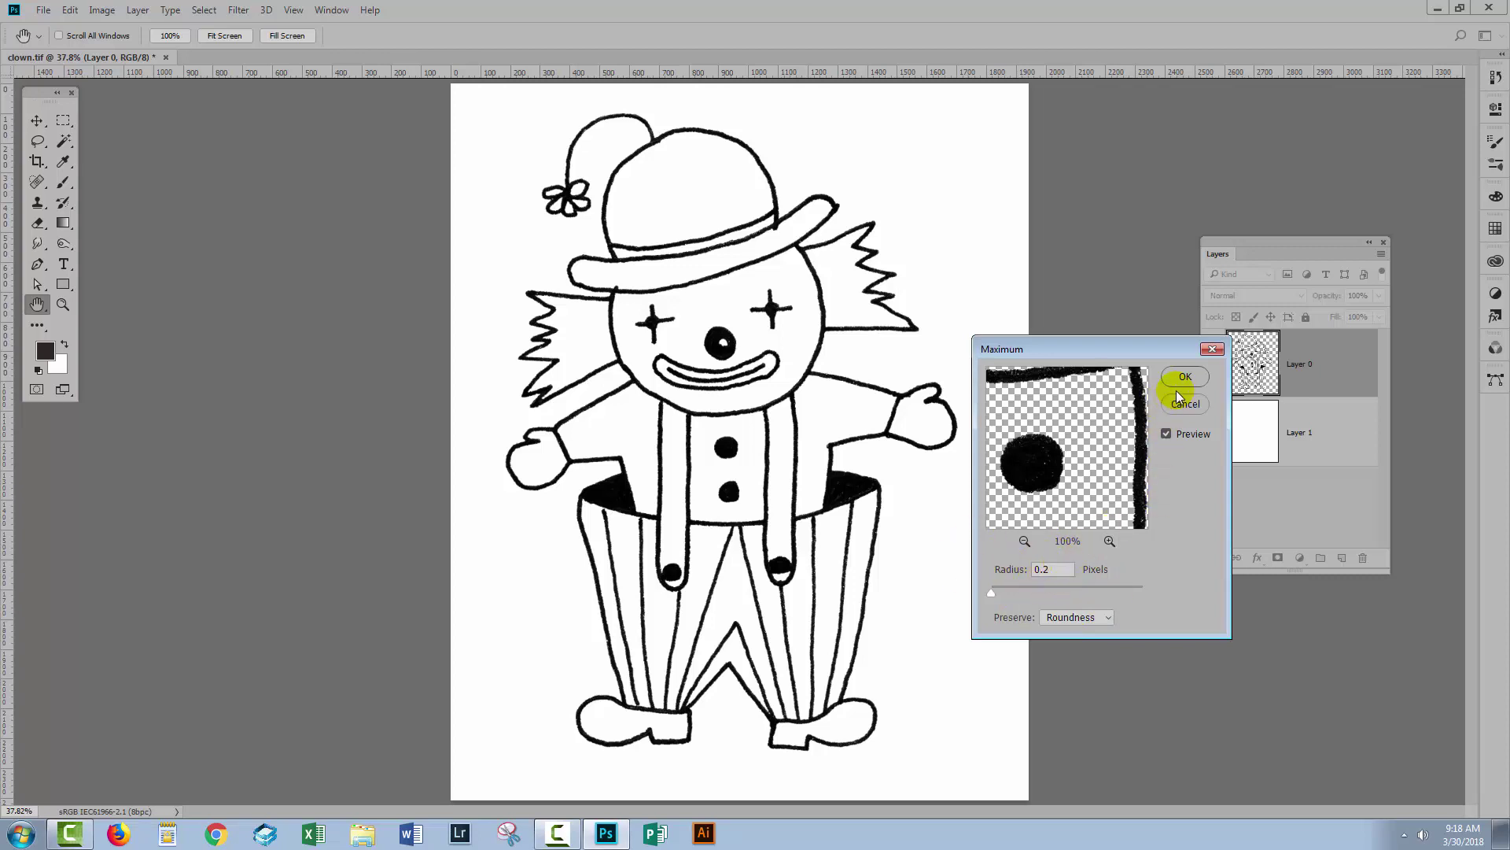
left_click(1167, 432)
left_click(1183, 378)
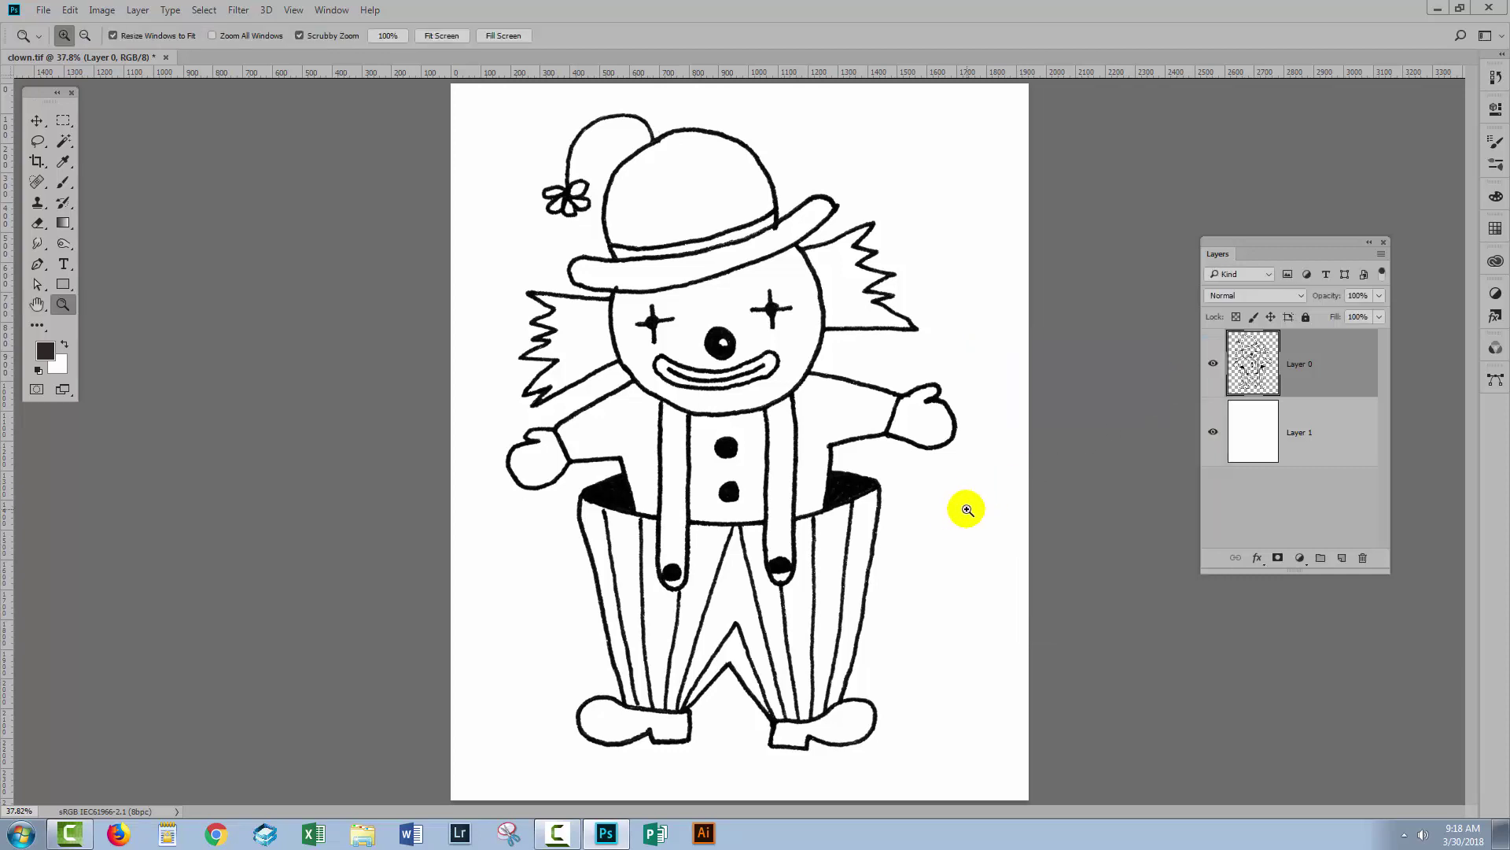